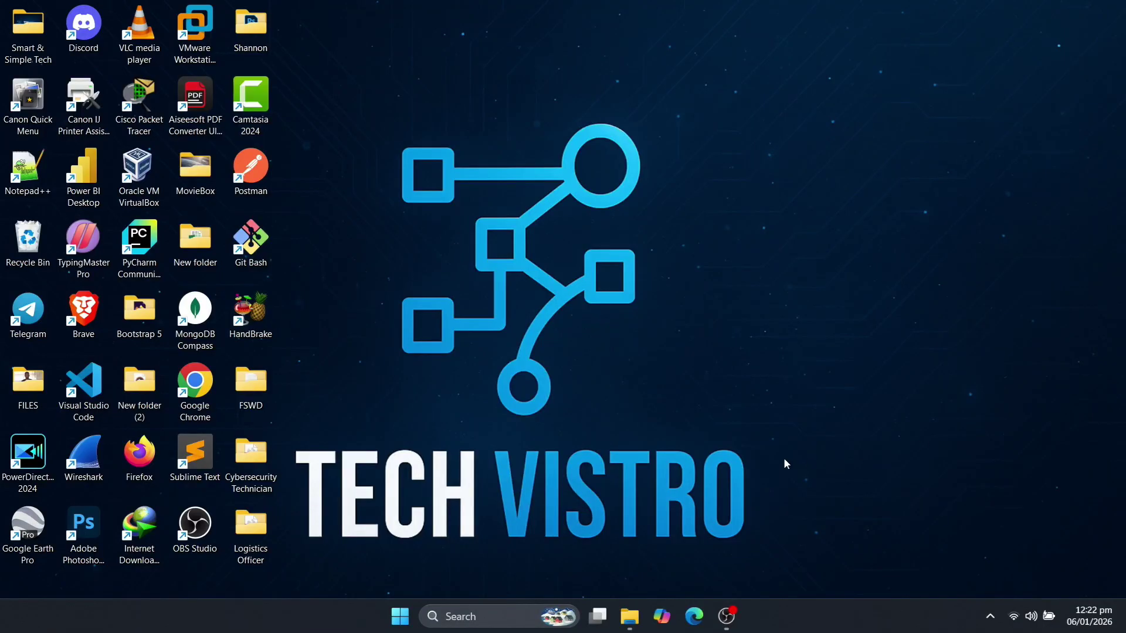
# - Launch Task Manager by searching 'task manager' and view its resource usage graphs
pyautogui.click(484, 615)
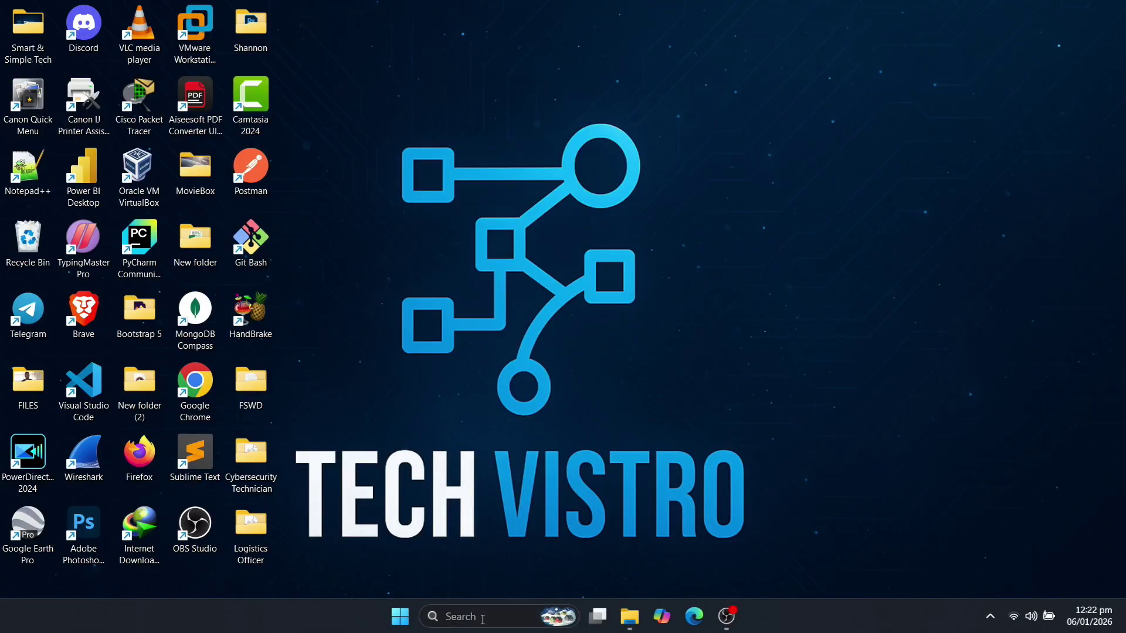
pyautogui.write('task')
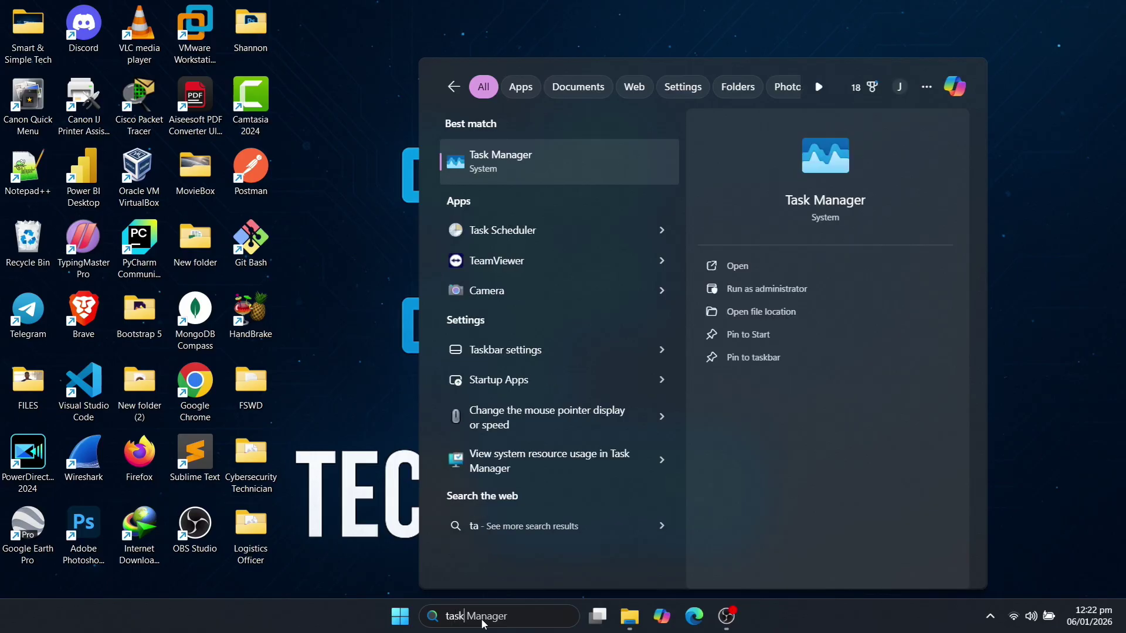
pyautogui.write(' manage')
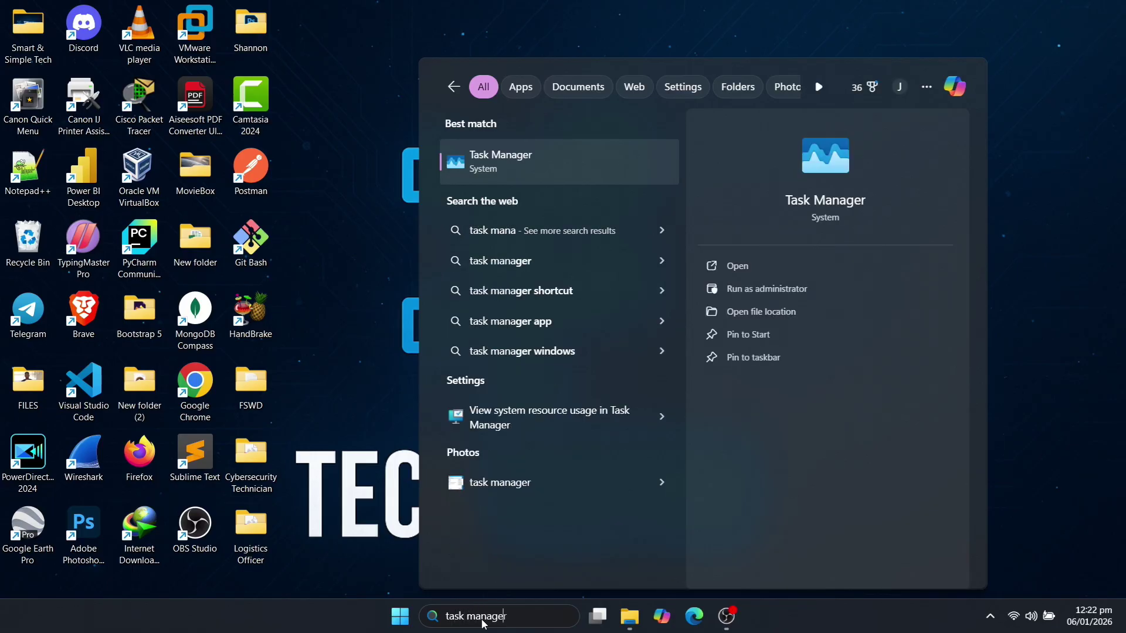
pyautogui.write('r')
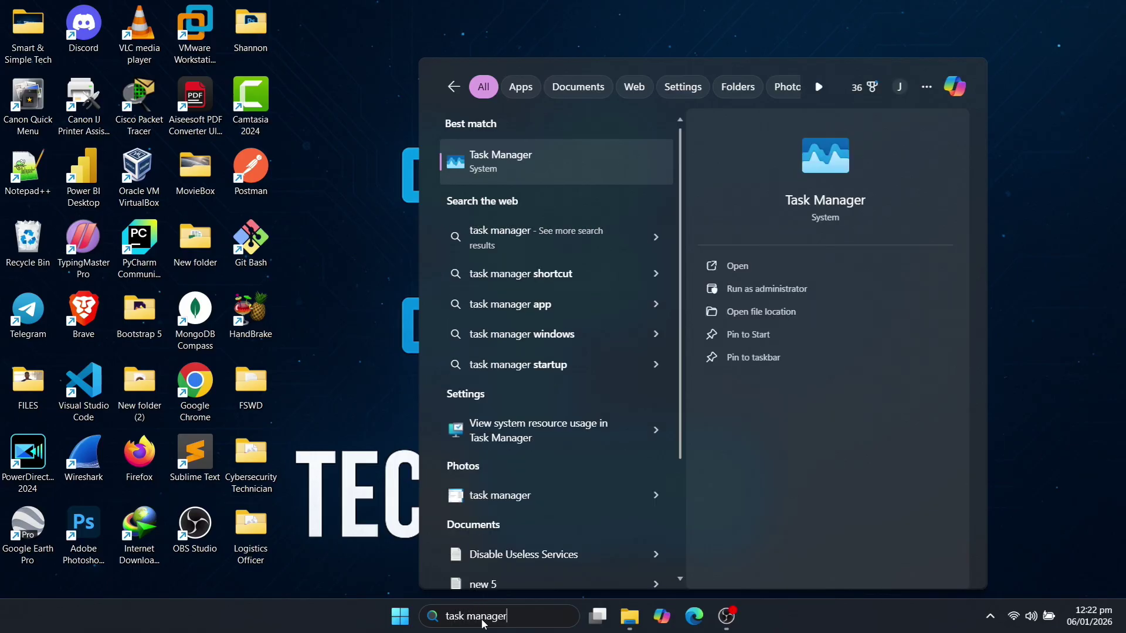
pyautogui.click(744, 272)
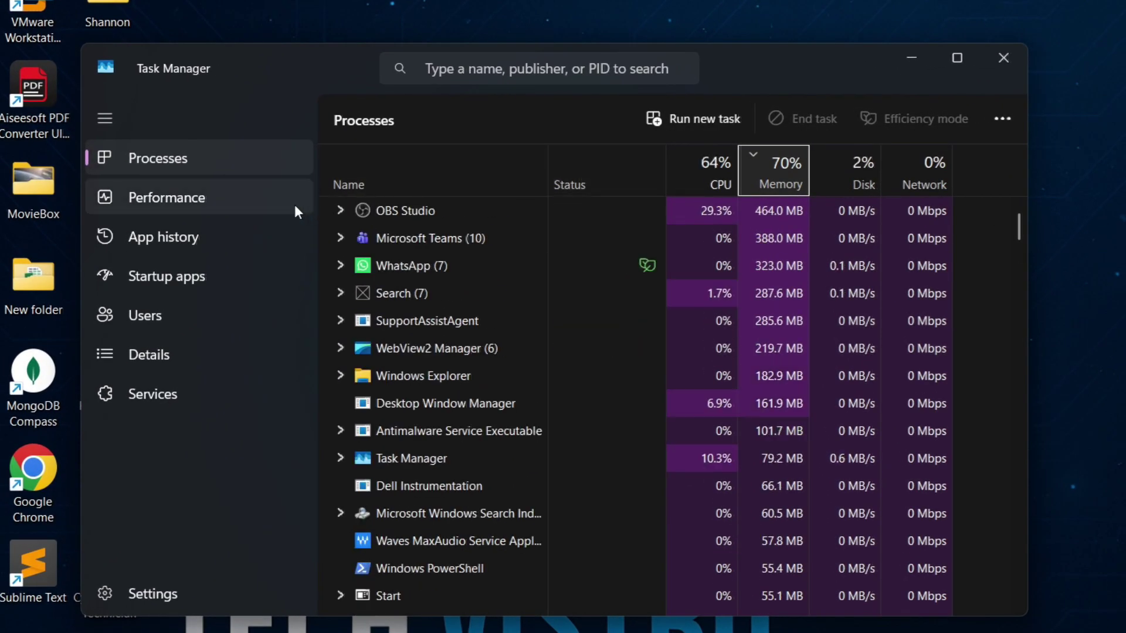
pyautogui.click(294, 206)
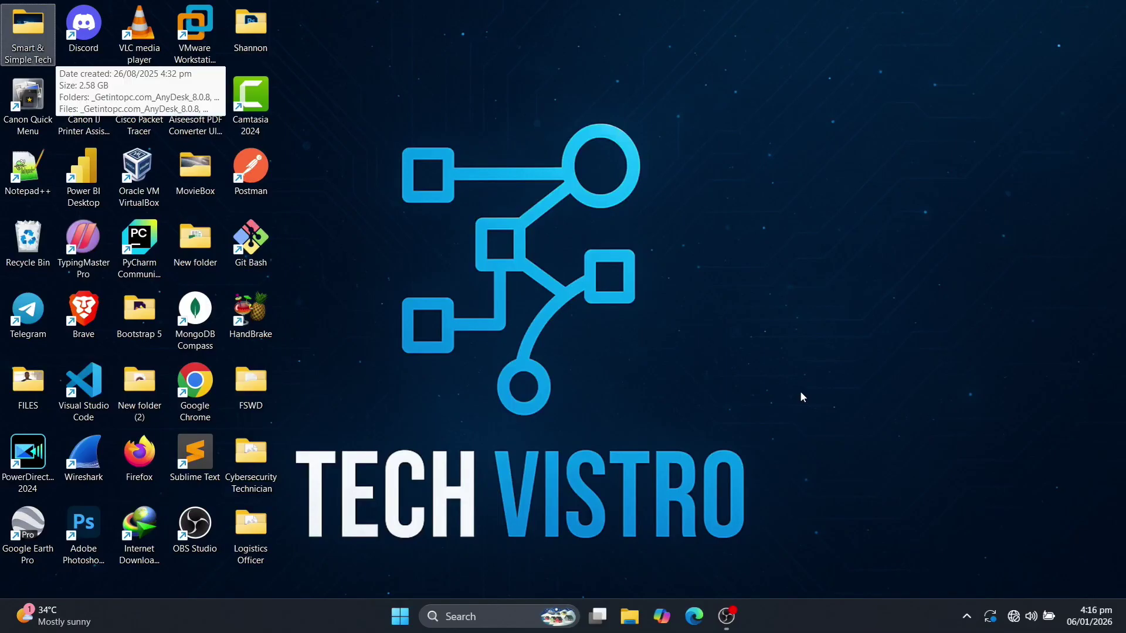
# - Launch the Services console by searching 'services' and open AssignedAccessManager Service properties
pyautogui.click(498, 612)
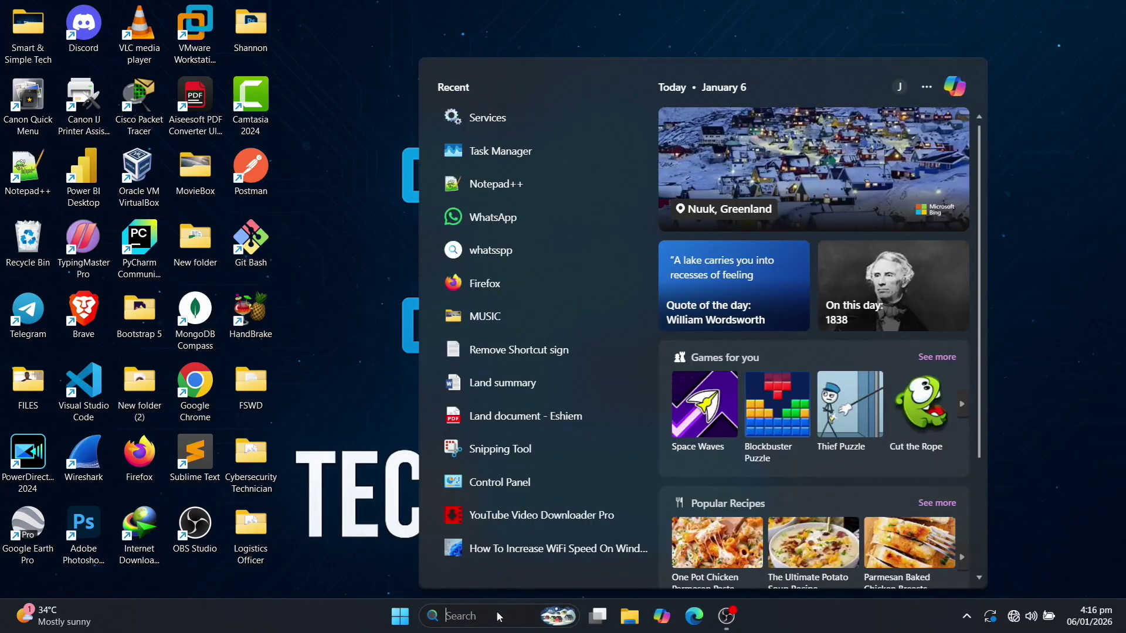
pyautogui.write('services')
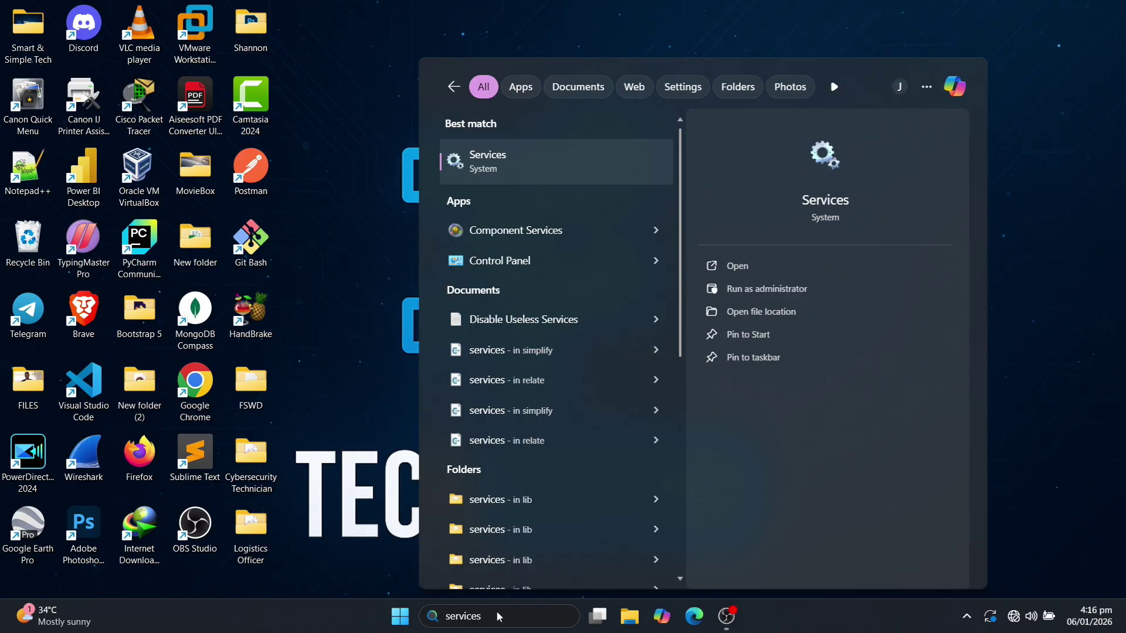
pyautogui.click(771, 270)
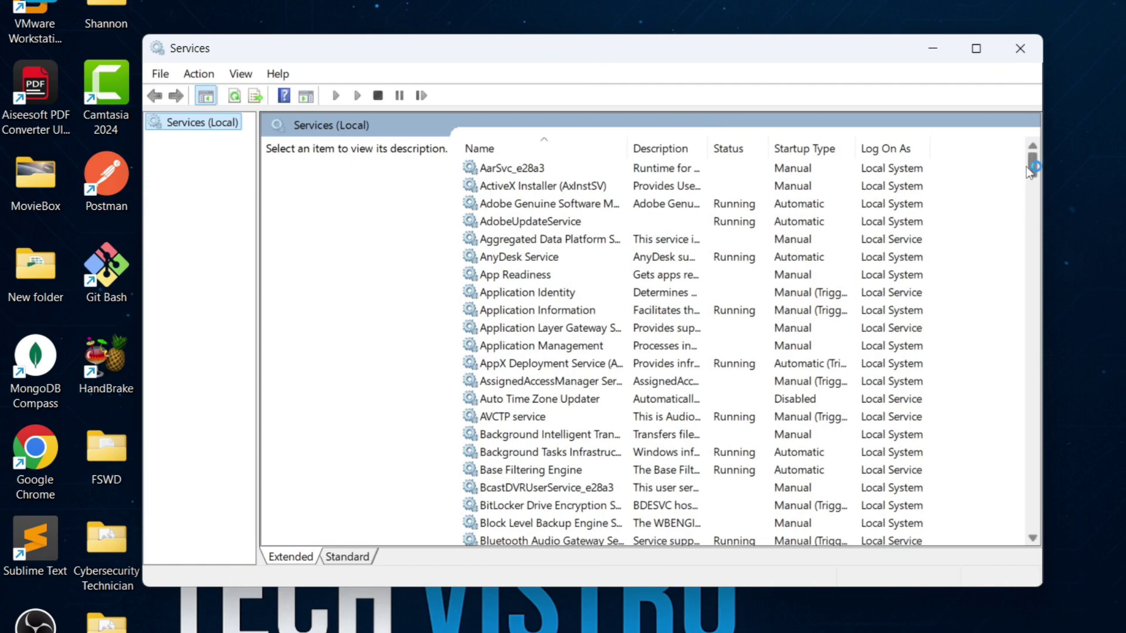
pyautogui.scroll(-3, 1032, 174)
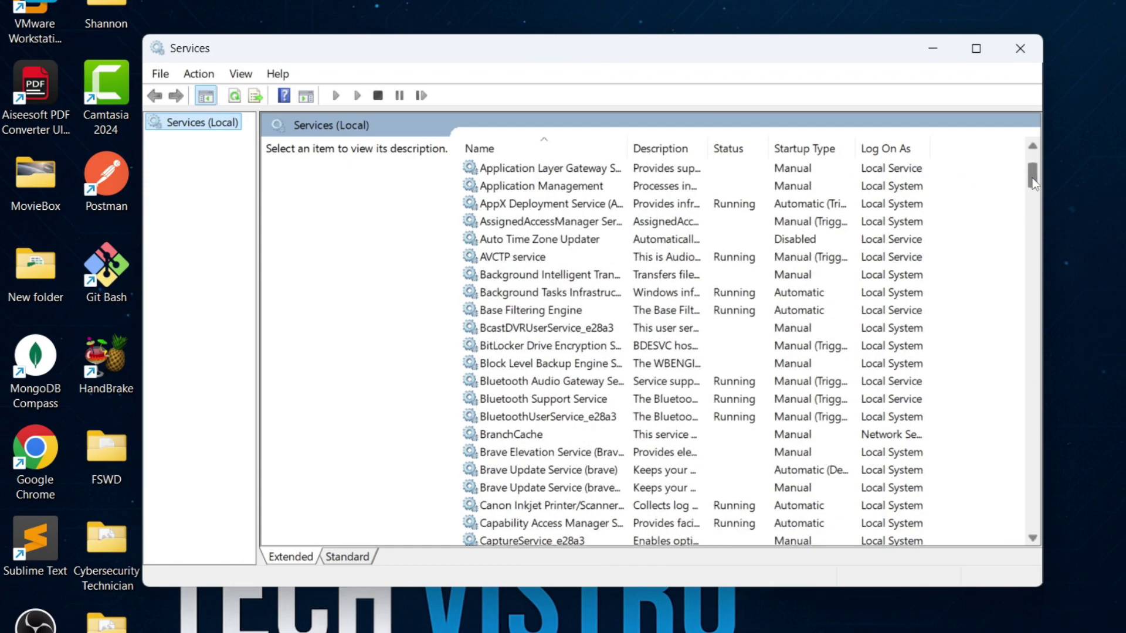
pyautogui.doubleClick(572, 223)
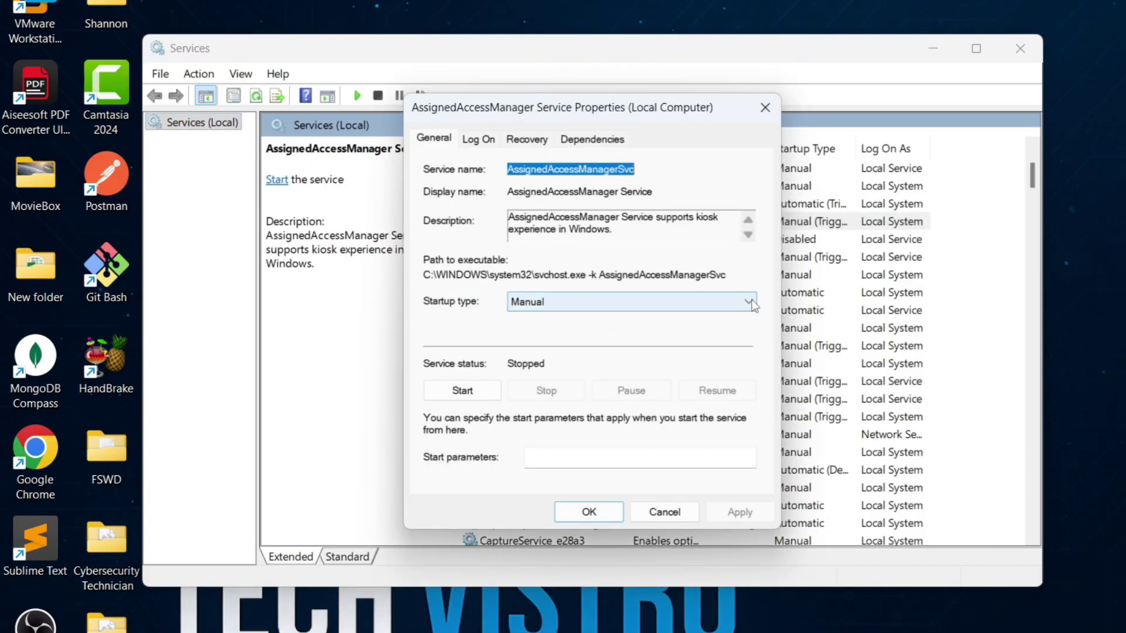
# - Switch AssignedAccessManager Service from Manual to Disabled startup, apply, and close its properties
pyautogui.click(675, 301)
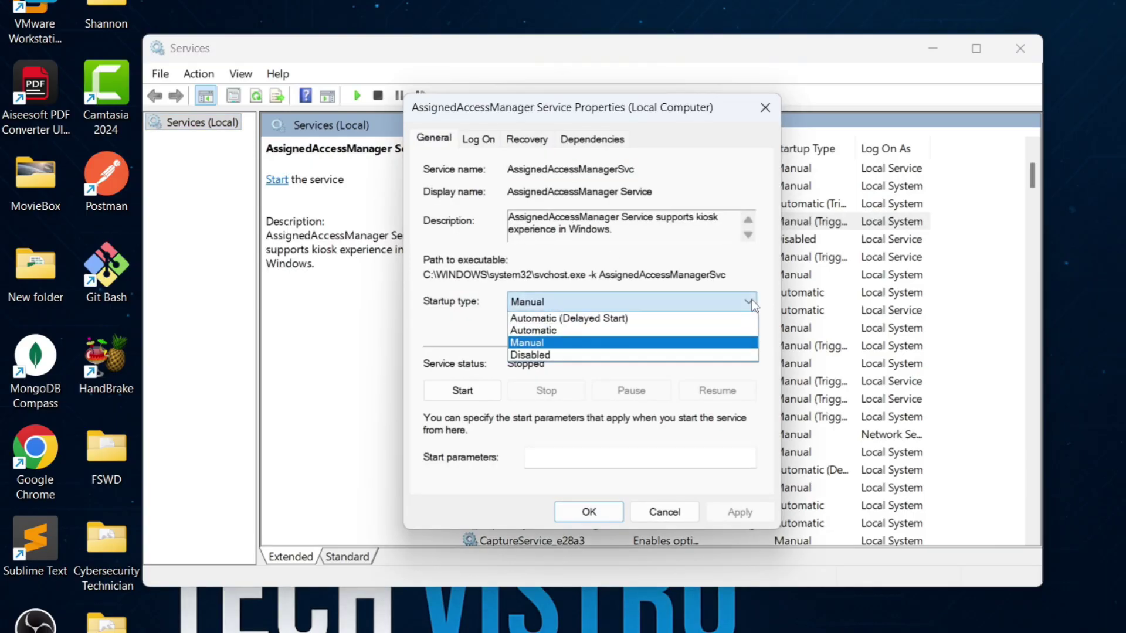
pyautogui.click(647, 355)
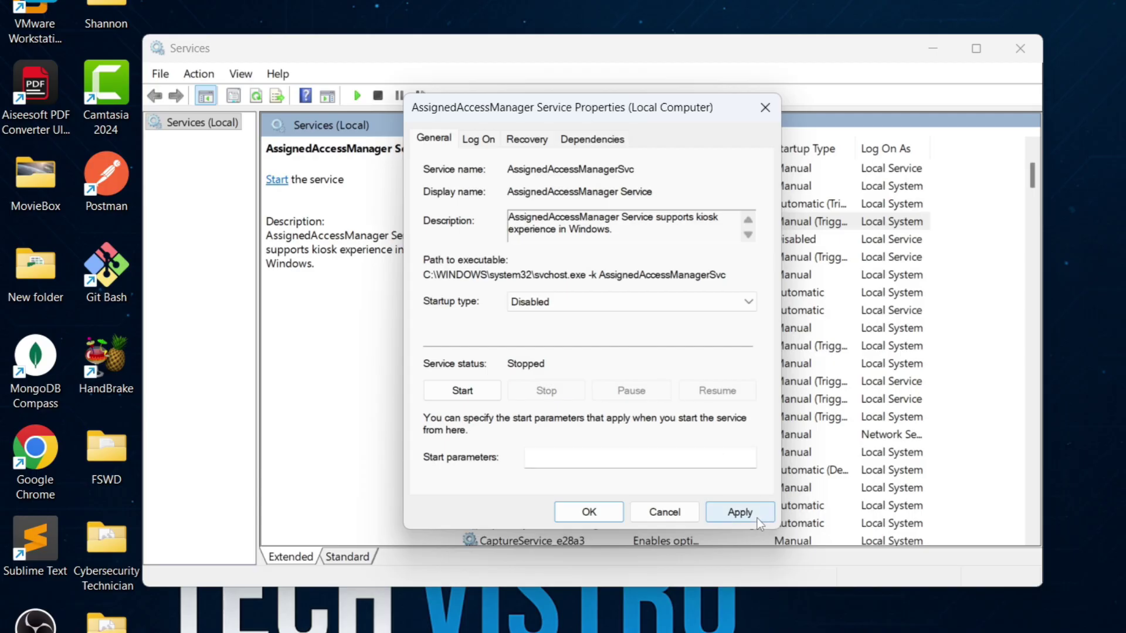
pyautogui.click(757, 518)
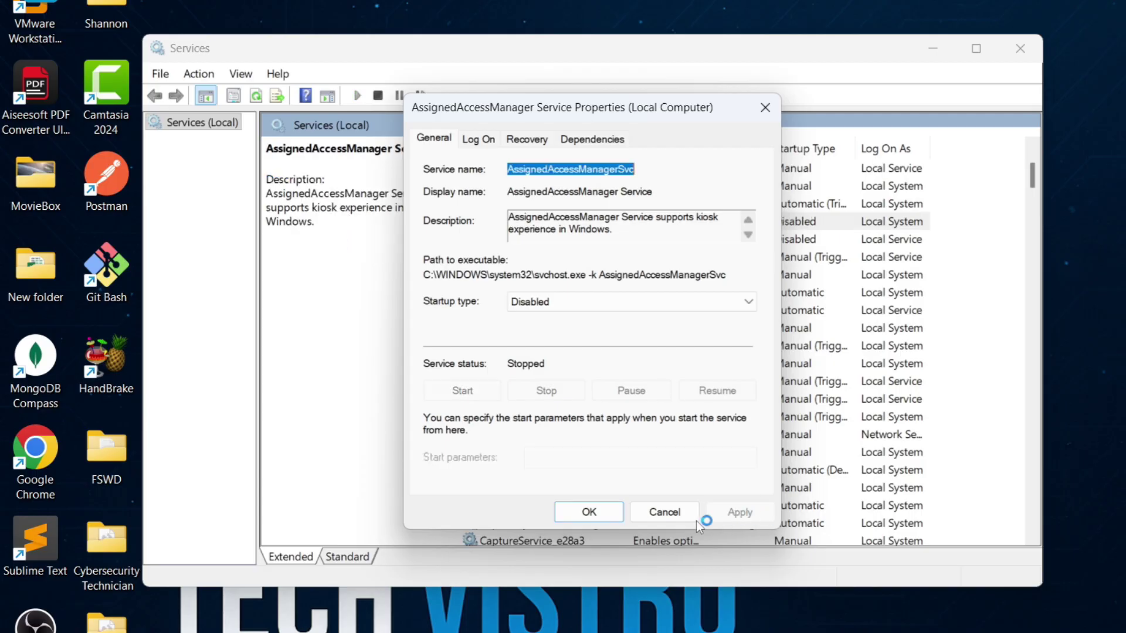
pyautogui.click(589, 512)
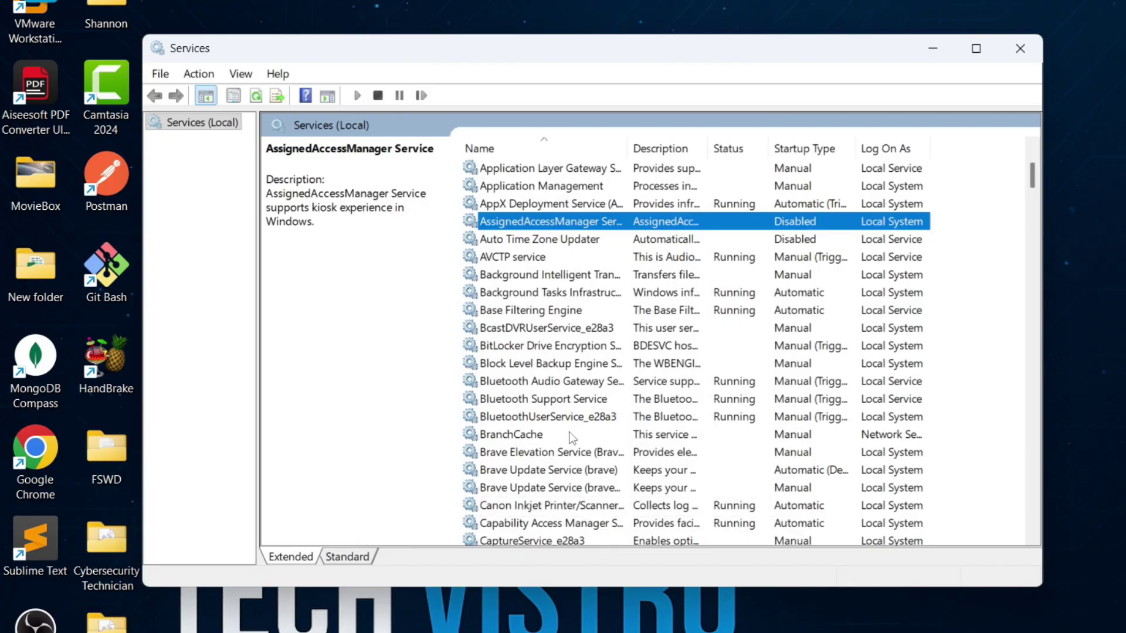
# - Set BitLocker Drive Encryption Service's startup type to Disabled and apply the change
pyautogui.click(541, 351)
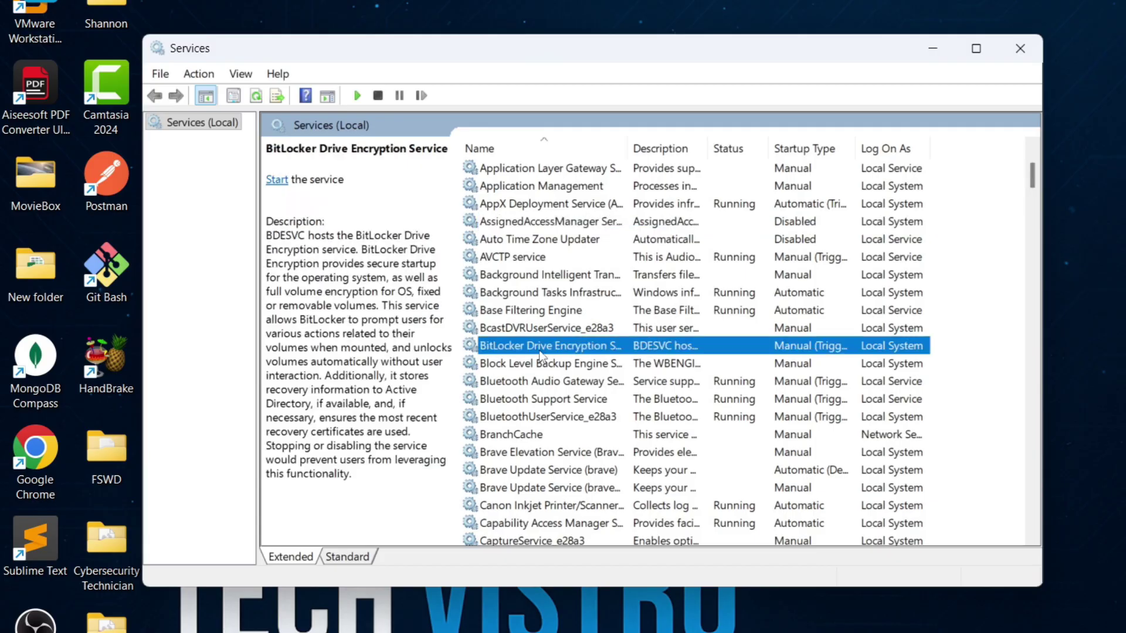
pyautogui.doubleClick(540, 351)
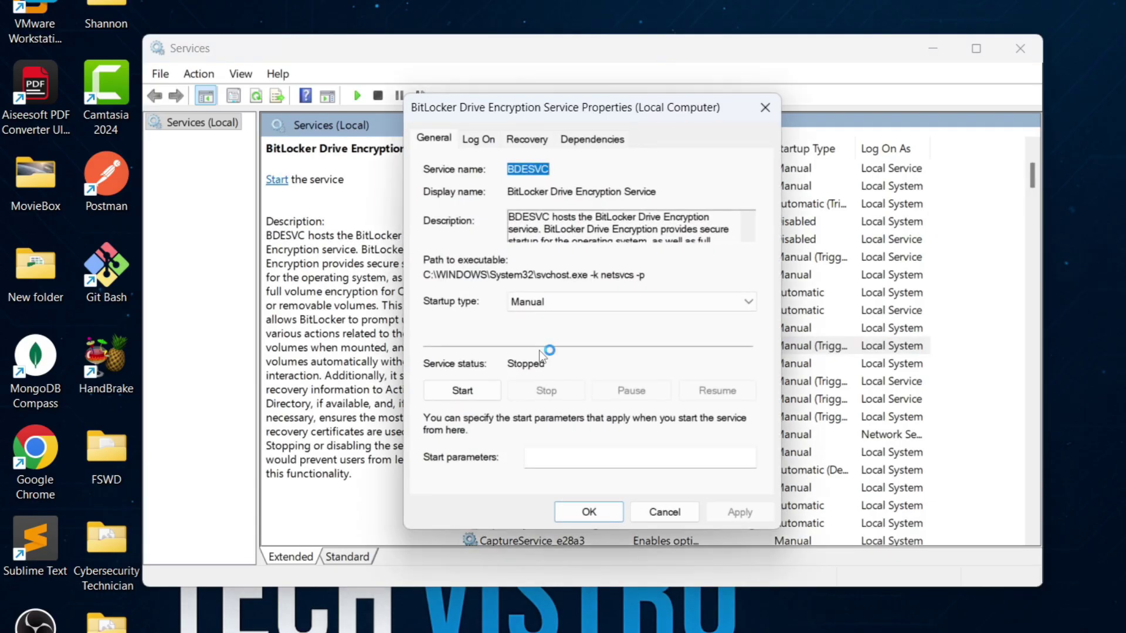
pyautogui.click(752, 302)
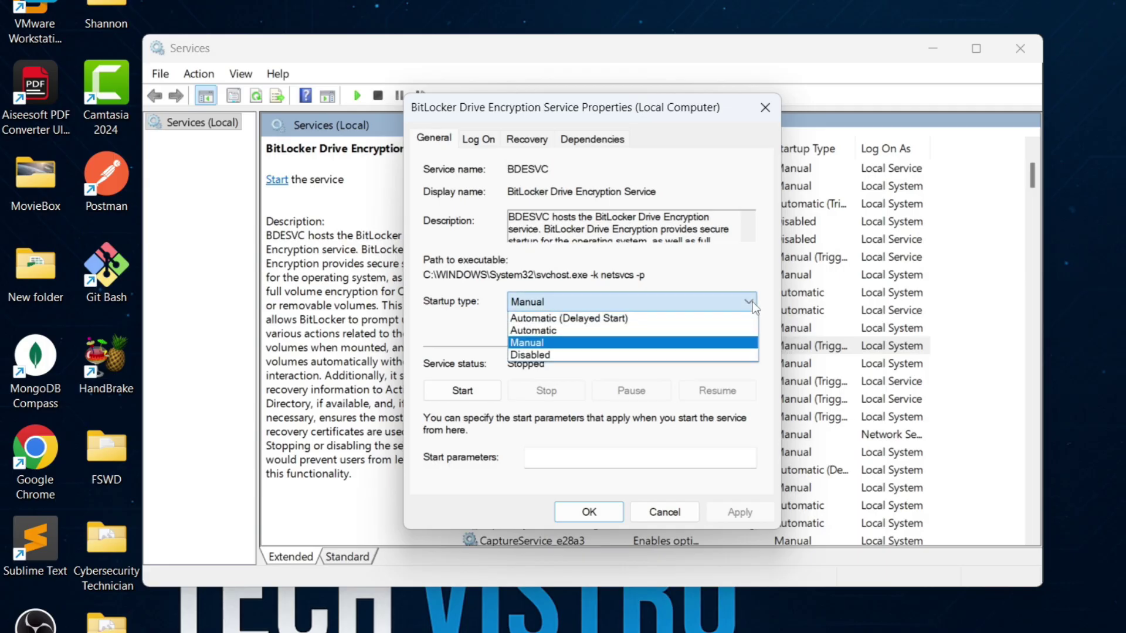
pyautogui.click(674, 356)
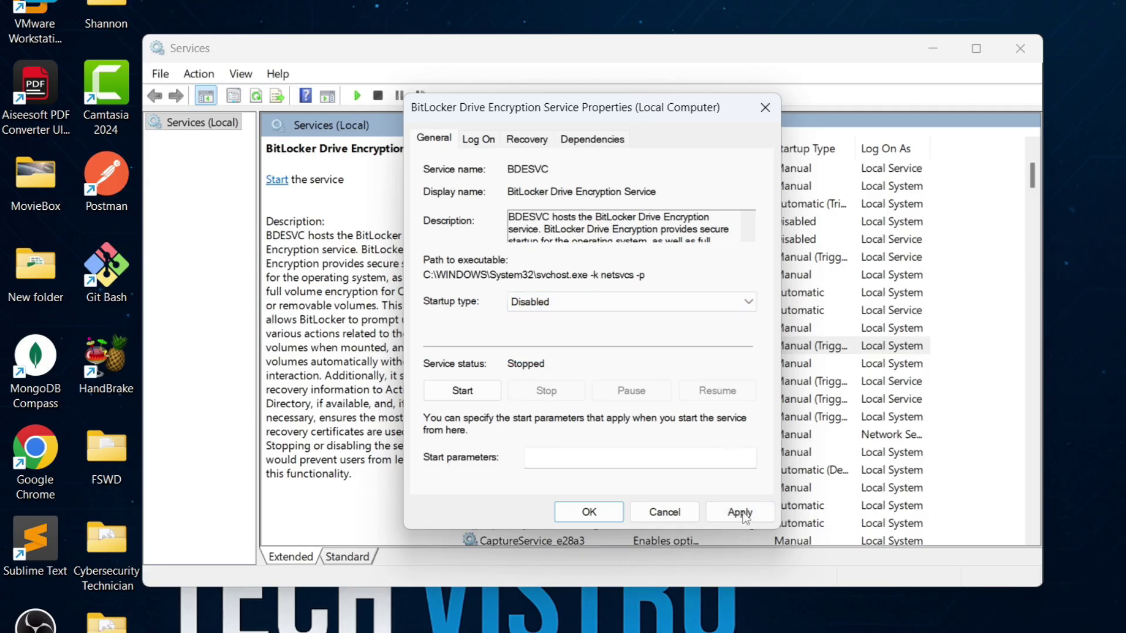
pyautogui.click(740, 512)
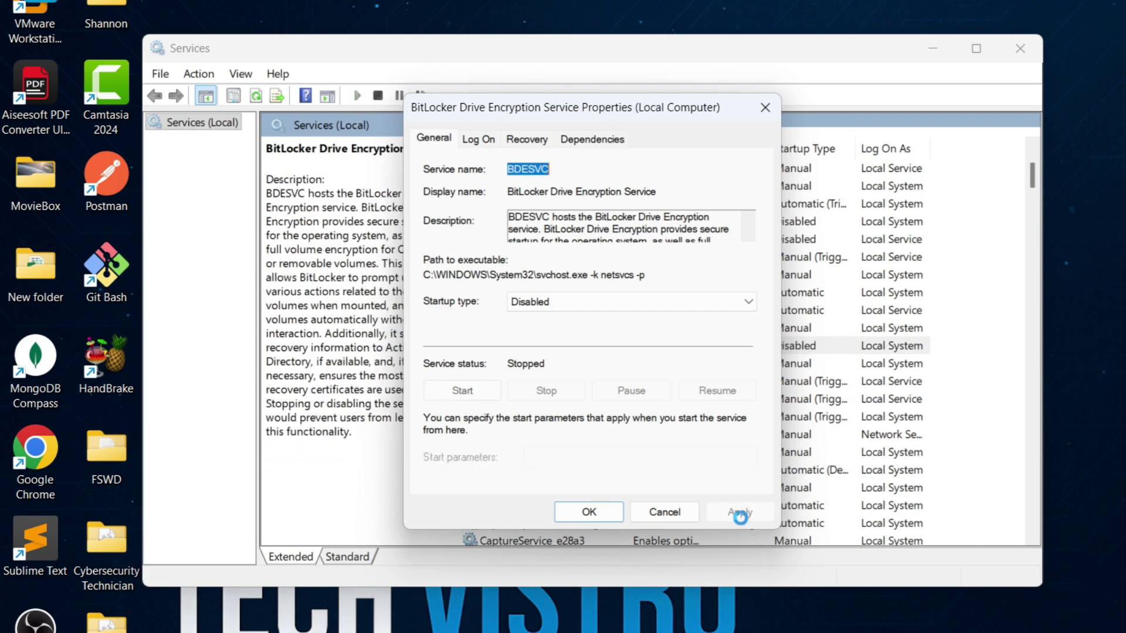
pyautogui.click(589, 511)
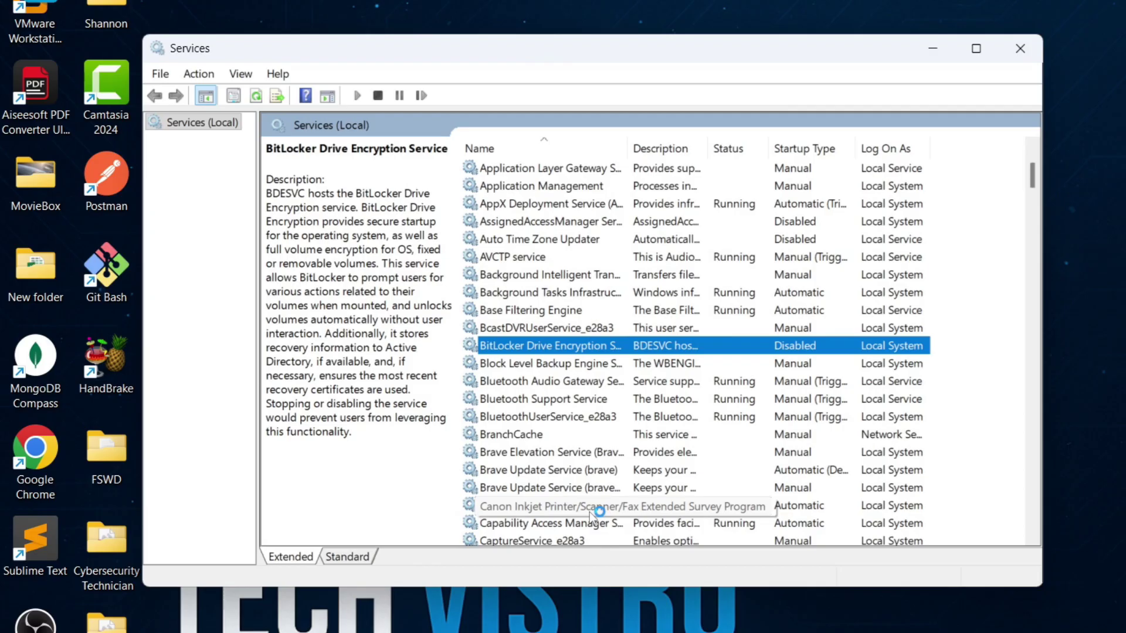
# - Set Connected User Experiences and Telemetry's startup type to Disabled and apply the change
pyautogui.scroll(-8, 559, 442)
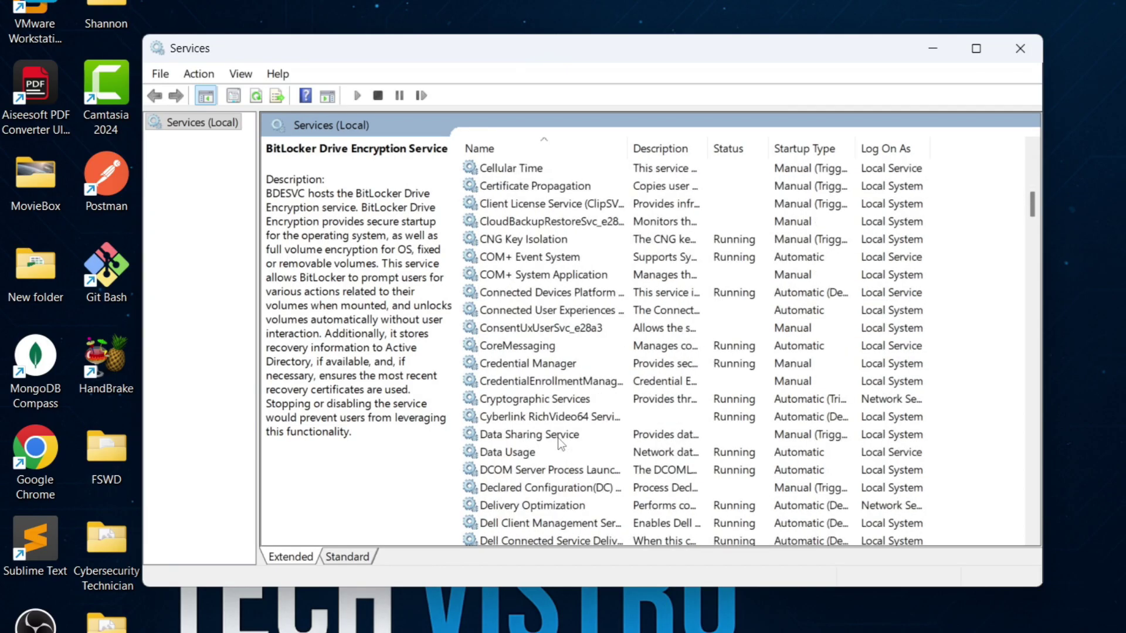
pyautogui.doubleClick(554, 310)
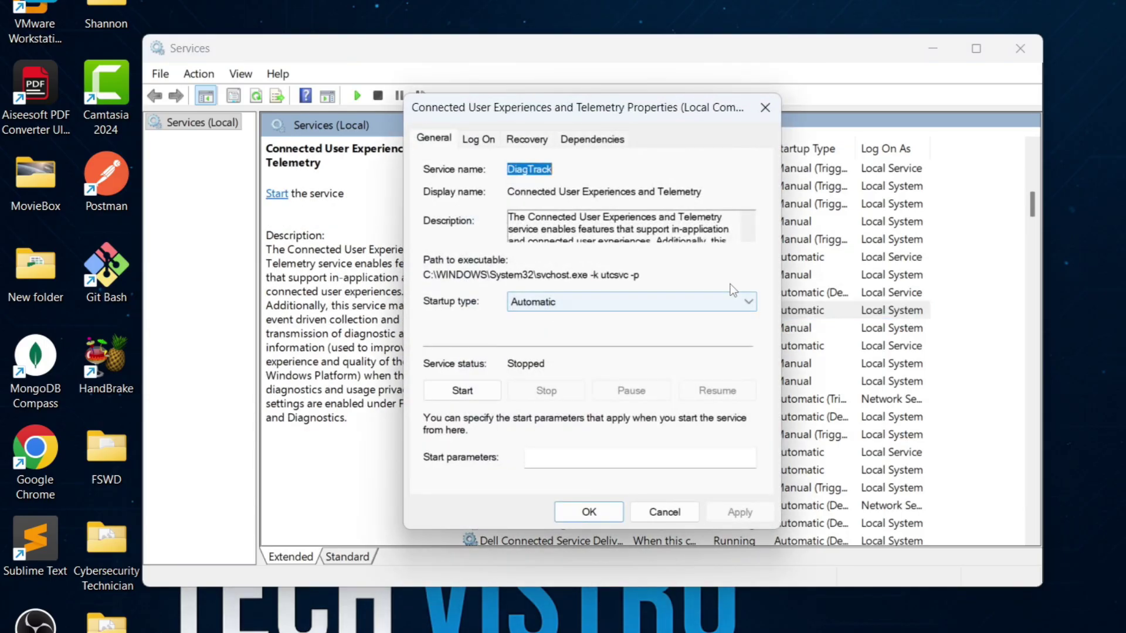
pyautogui.click(751, 304)
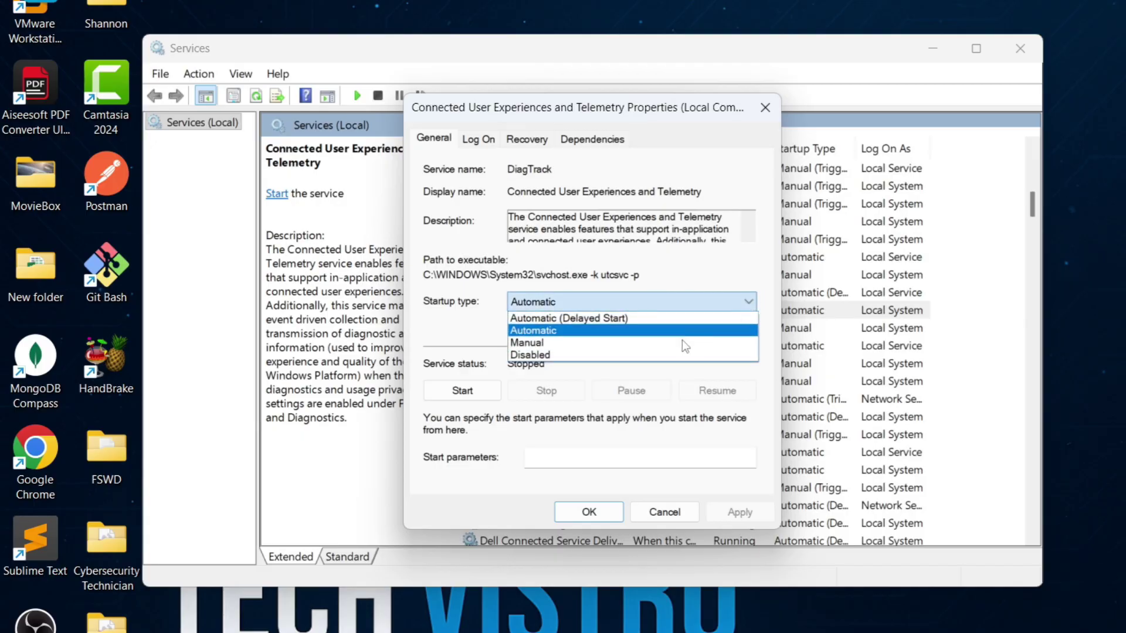
pyautogui.click(651, 355)
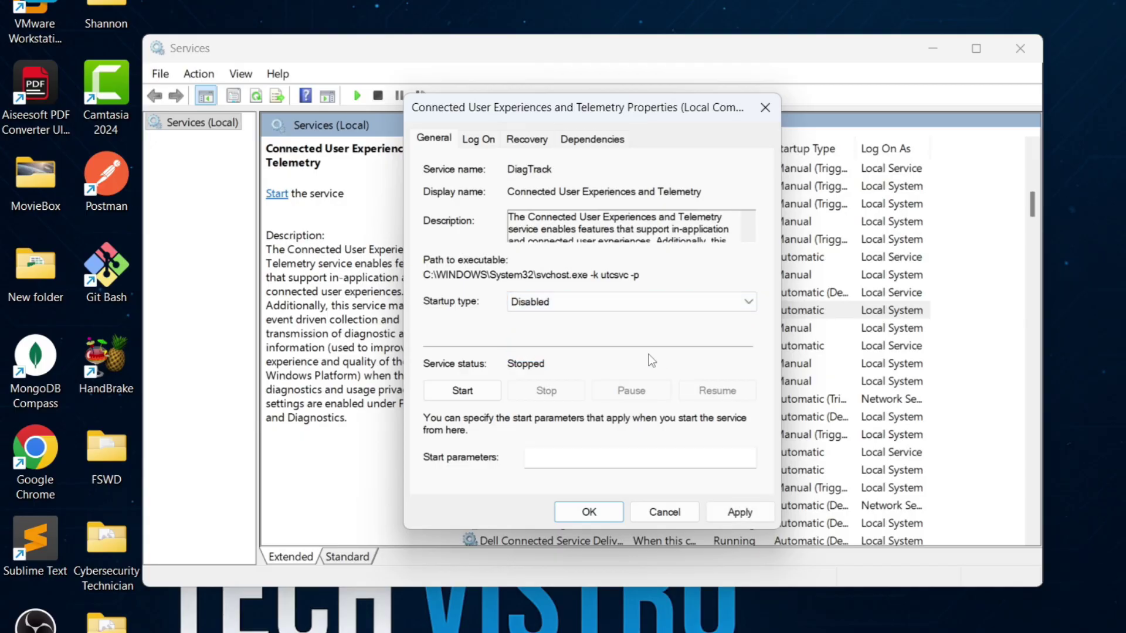
pyautogui.click(740, 512)
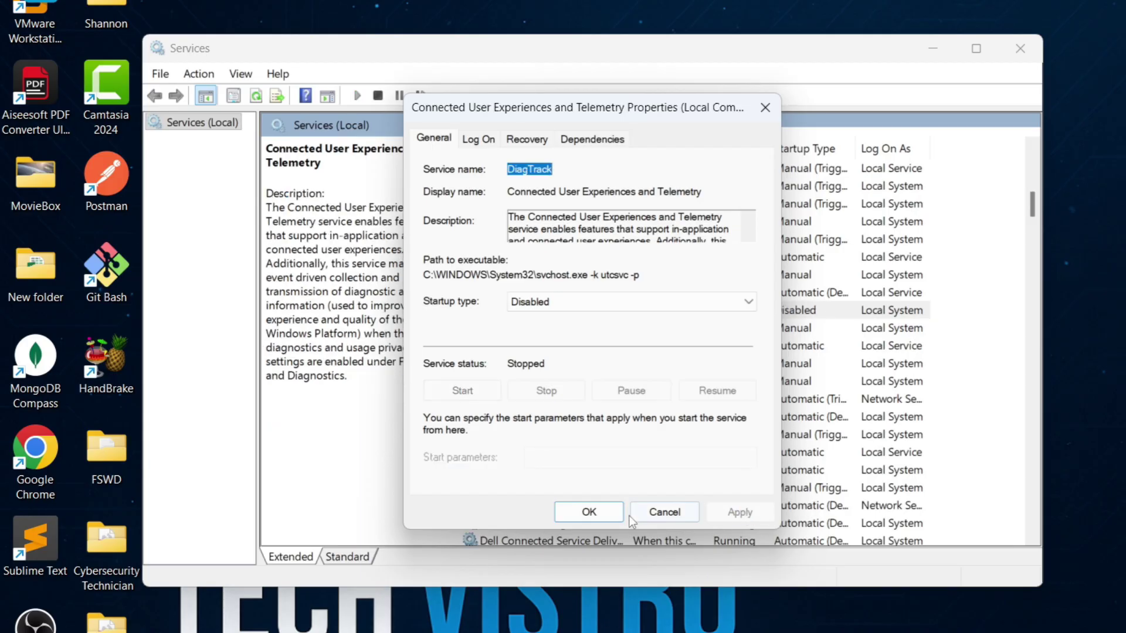
pyautogui.click(609, 511)
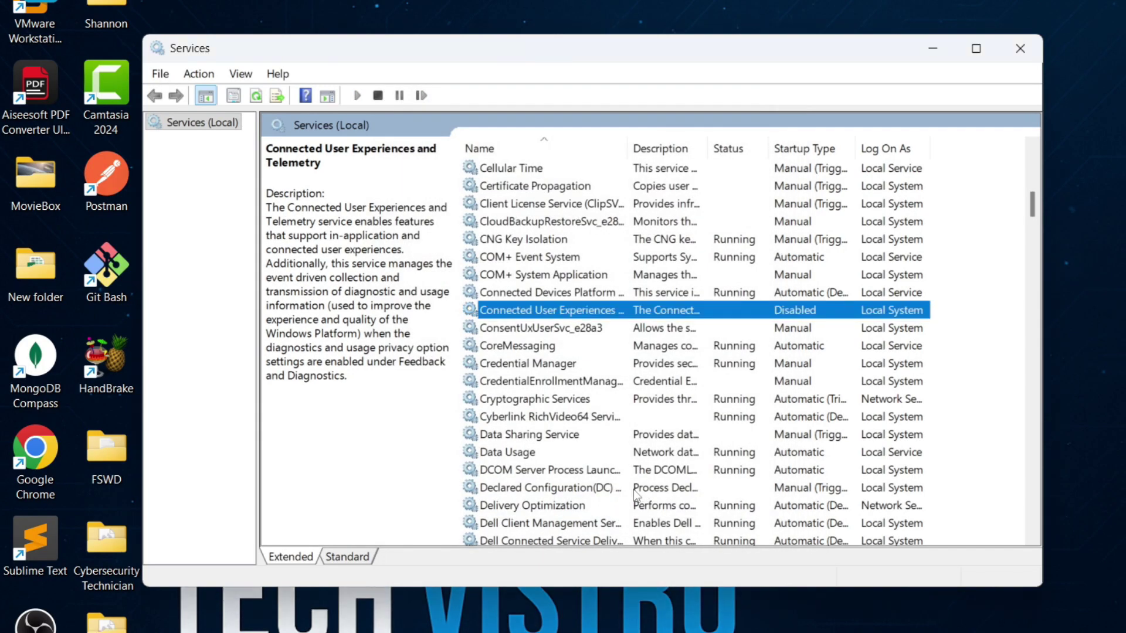
# - Scroll to Diagnostic Execution Service and set its startup type to Disabled, applying the change
pyautogui.scroll(-3, 616, 448)
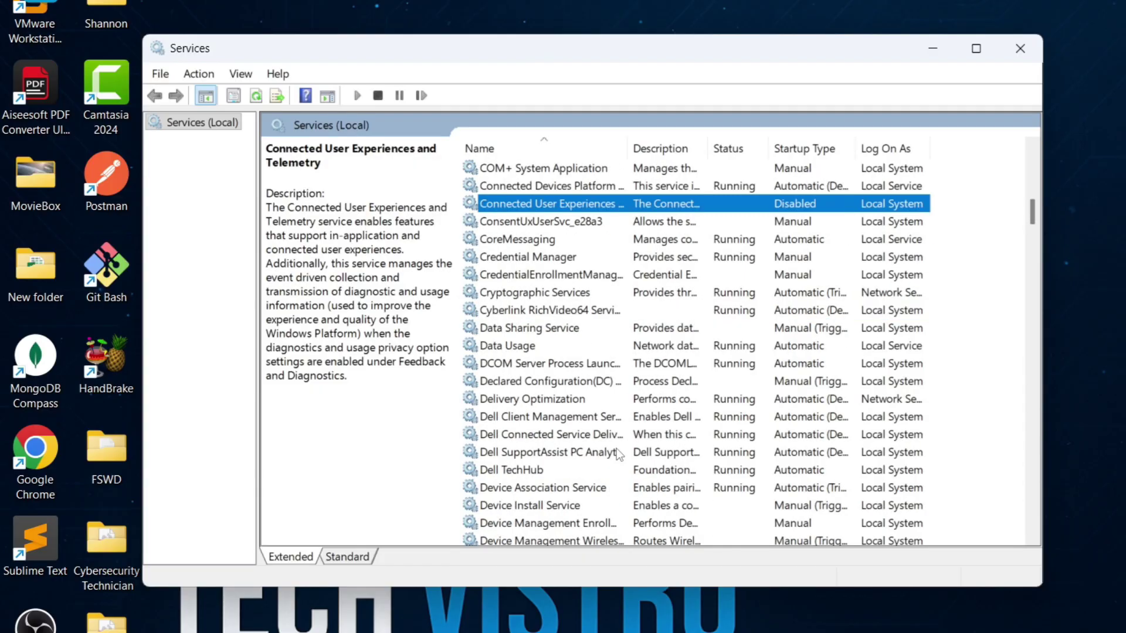
pyautogui.scroll(-1, 617, 448)
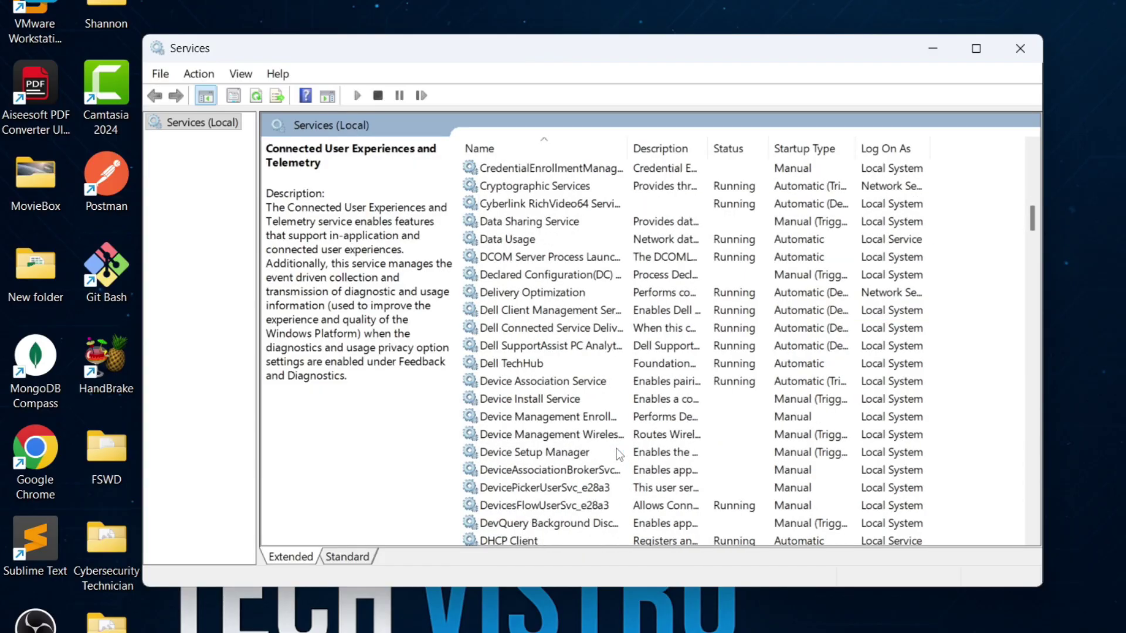
pyautogui.scroll(-5, 616, 449)
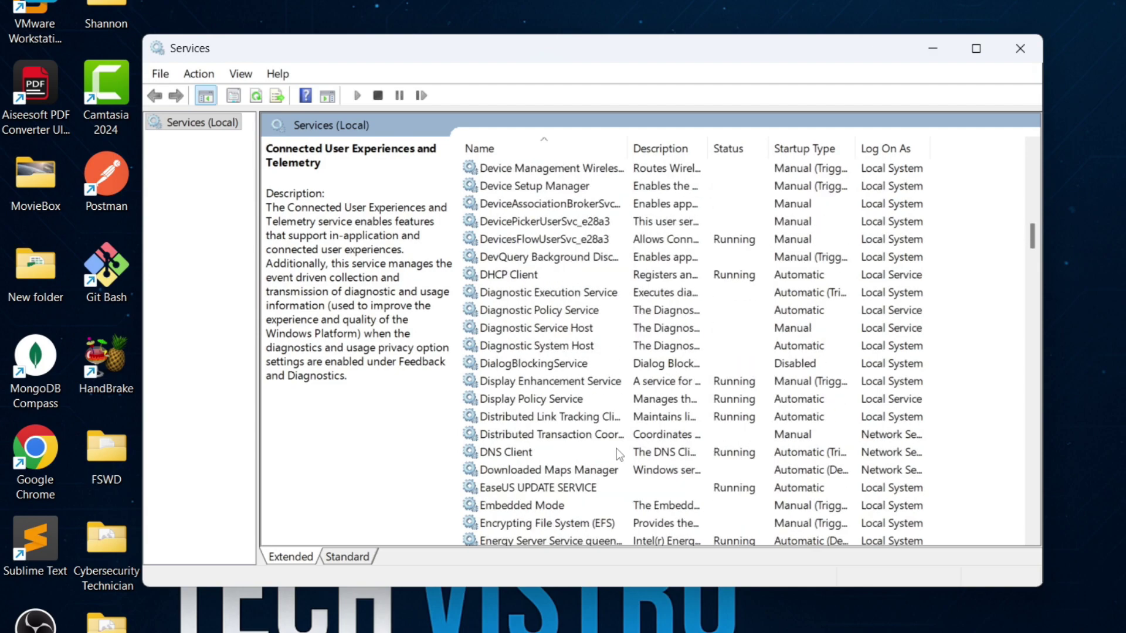
pyautogui.scroll(-1, 617, 452)
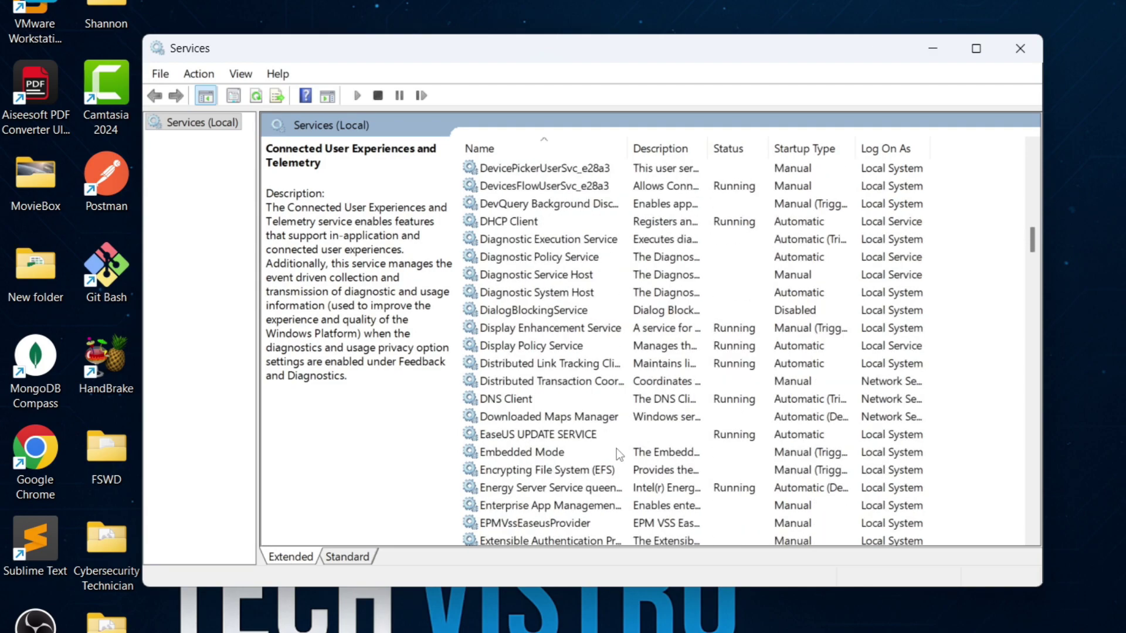
pyautogui.click(529, 244)
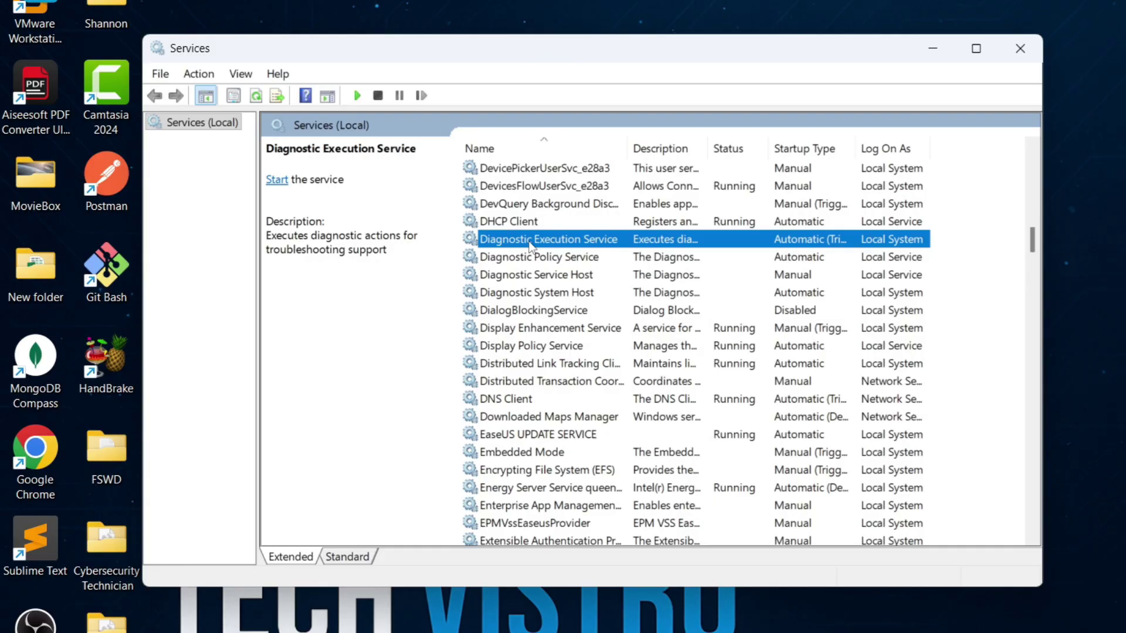
pyautogui.doubleClick(529, 244)
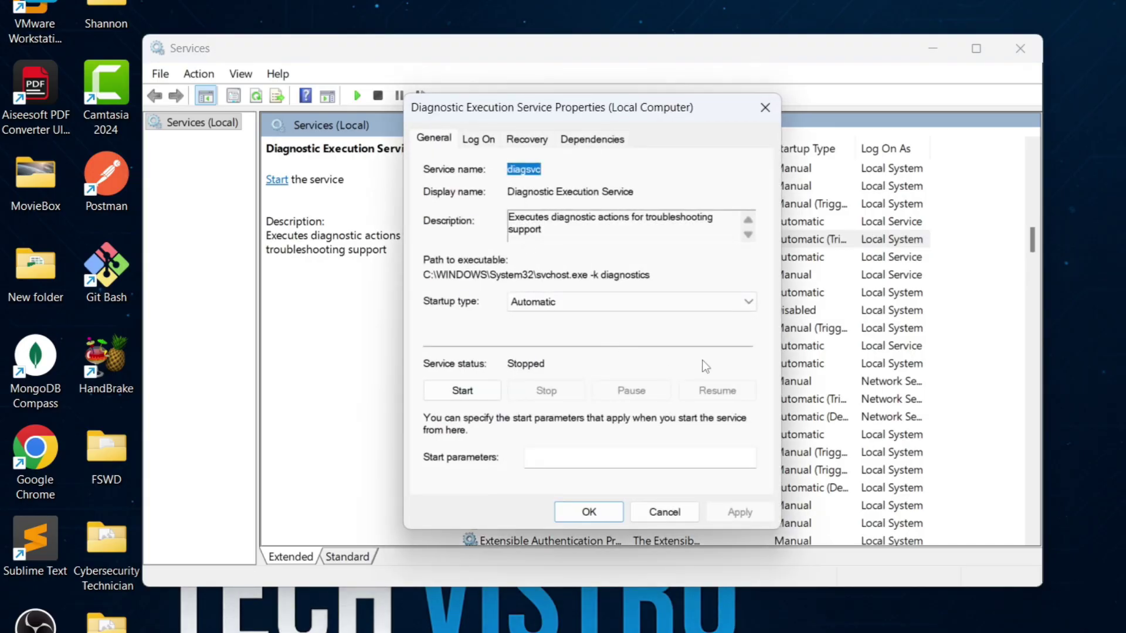
pyautogui.click(757, 302)
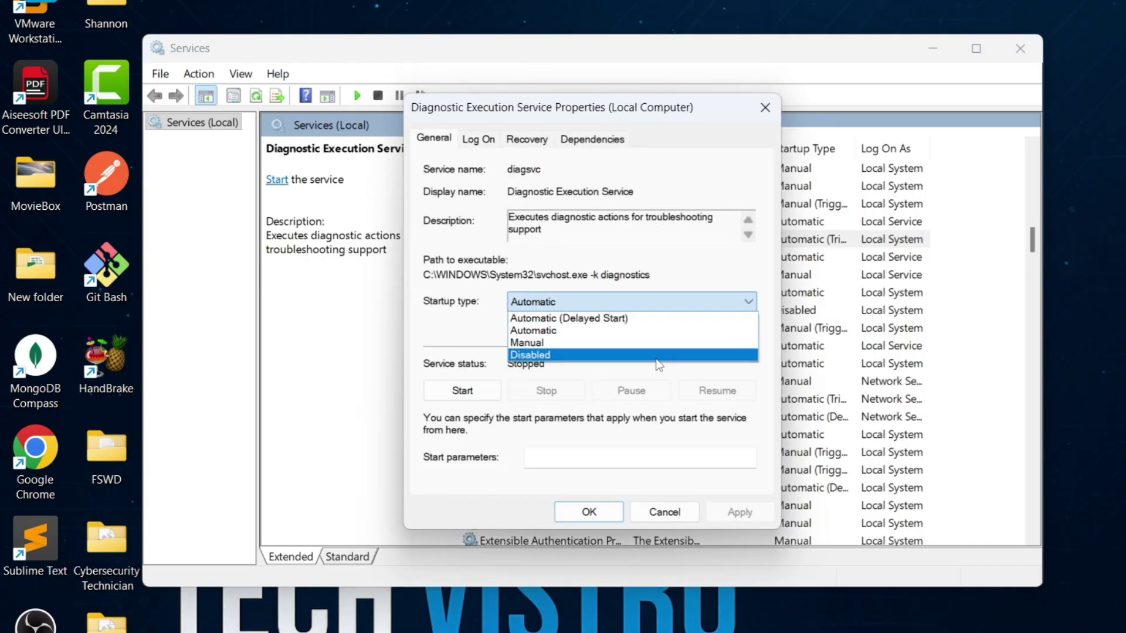
pyautogui.click(657, 355)
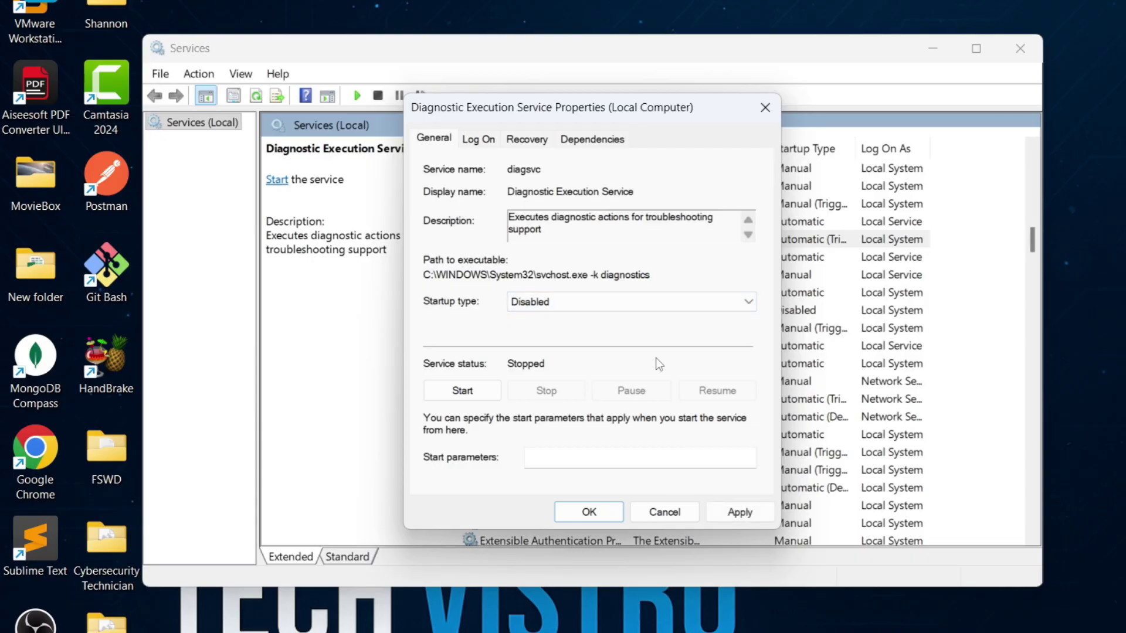
pyautogui.click(759, 510)
pyautogui.click(589, 512)
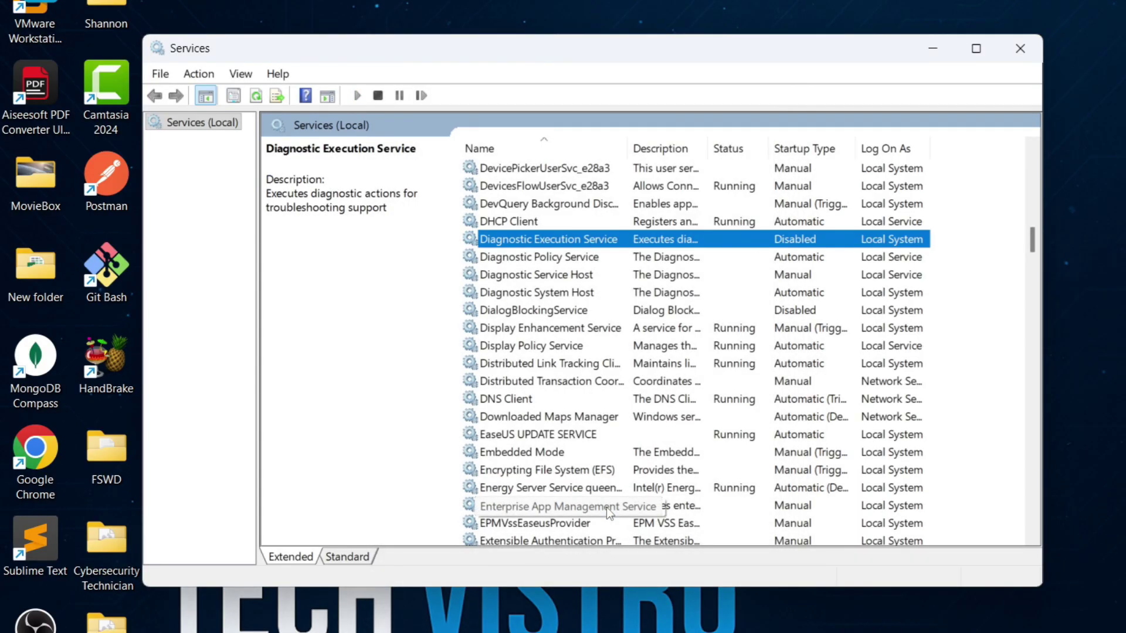
# - Set Diagnostic Policy Service's startup type to Disabled and apply the change
pyautogui.doubleClick(549, 255)
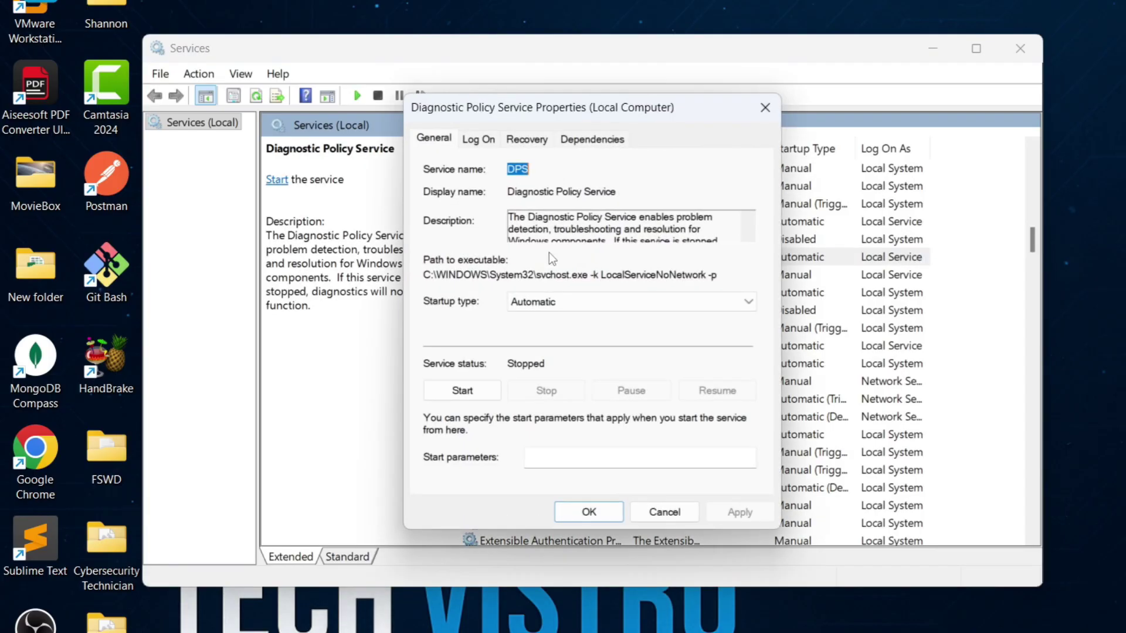
pyautogui.click(746, 303)
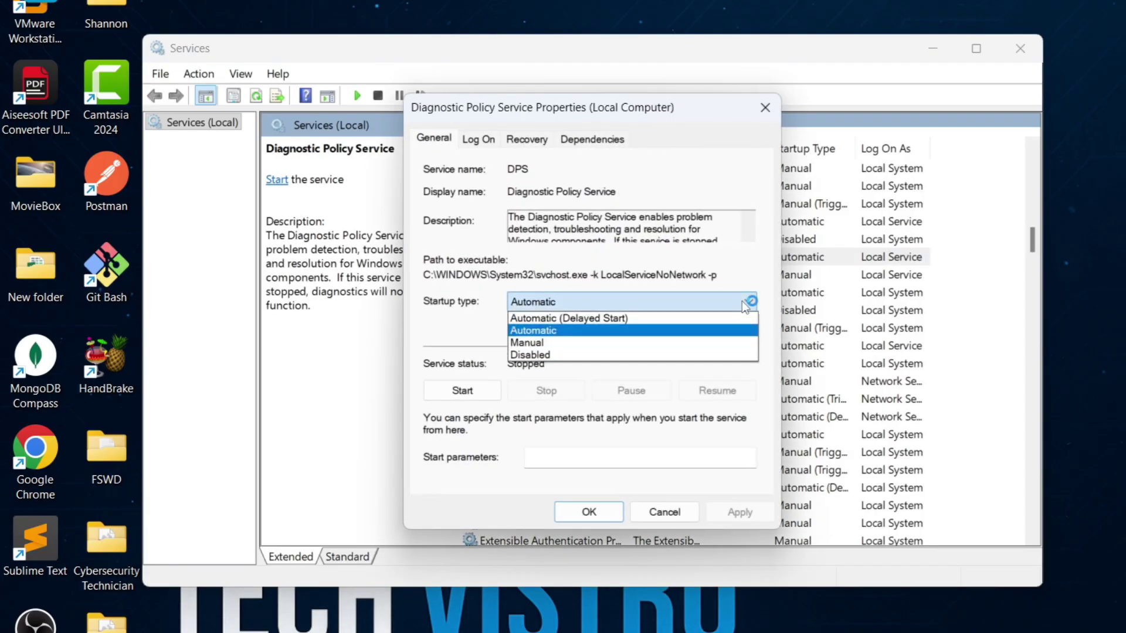
pyautogui.click(662, 355)
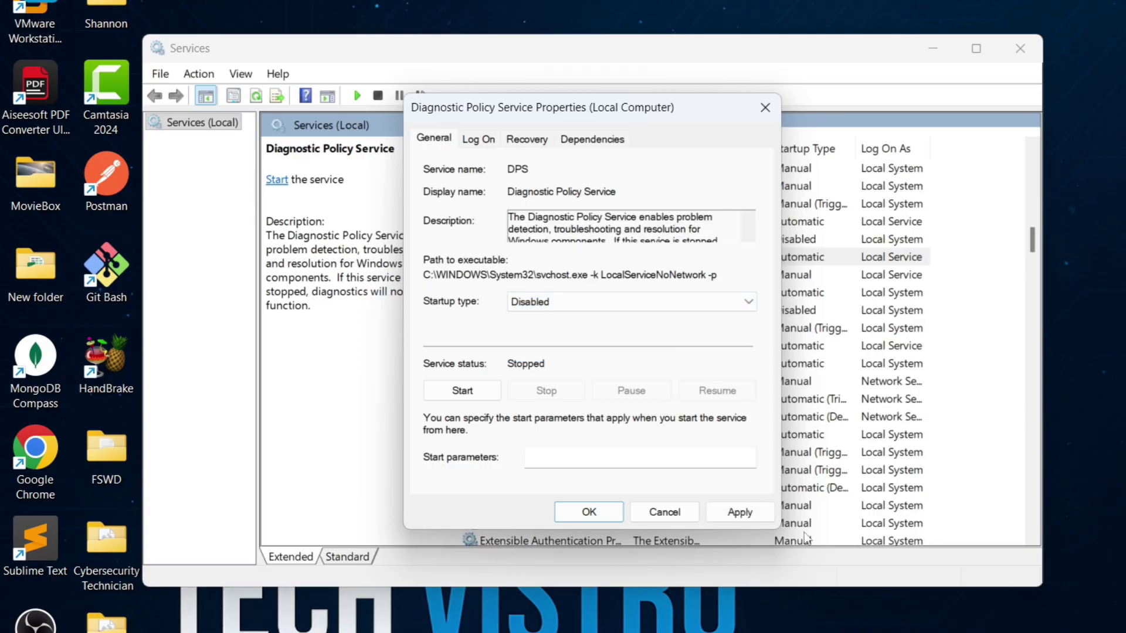
pyautogui.click(738, 512)
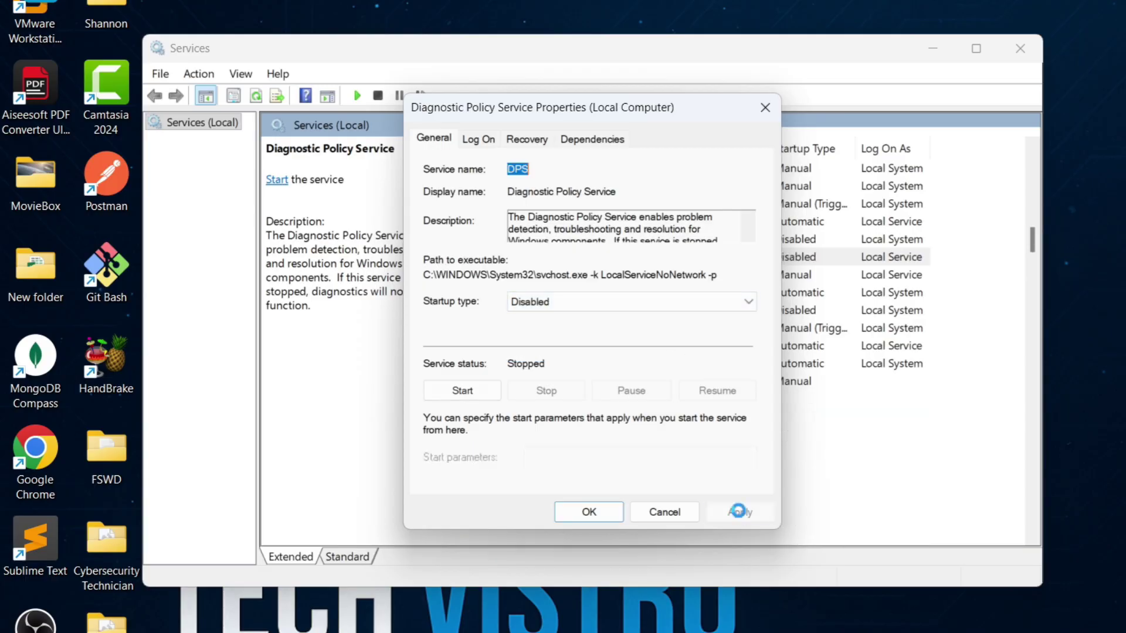
pyautogui.click(610, 514)
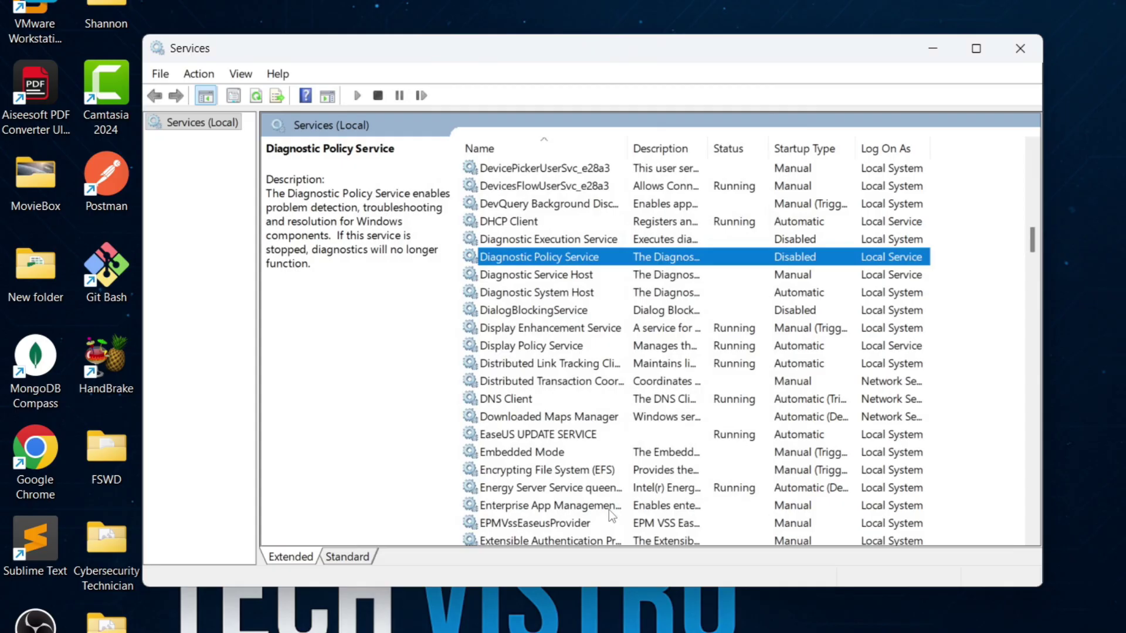
# - Set Diagnostic Service Host's startup type to Disabled and apply the change
pyautogui.doubleClick(579, 276)
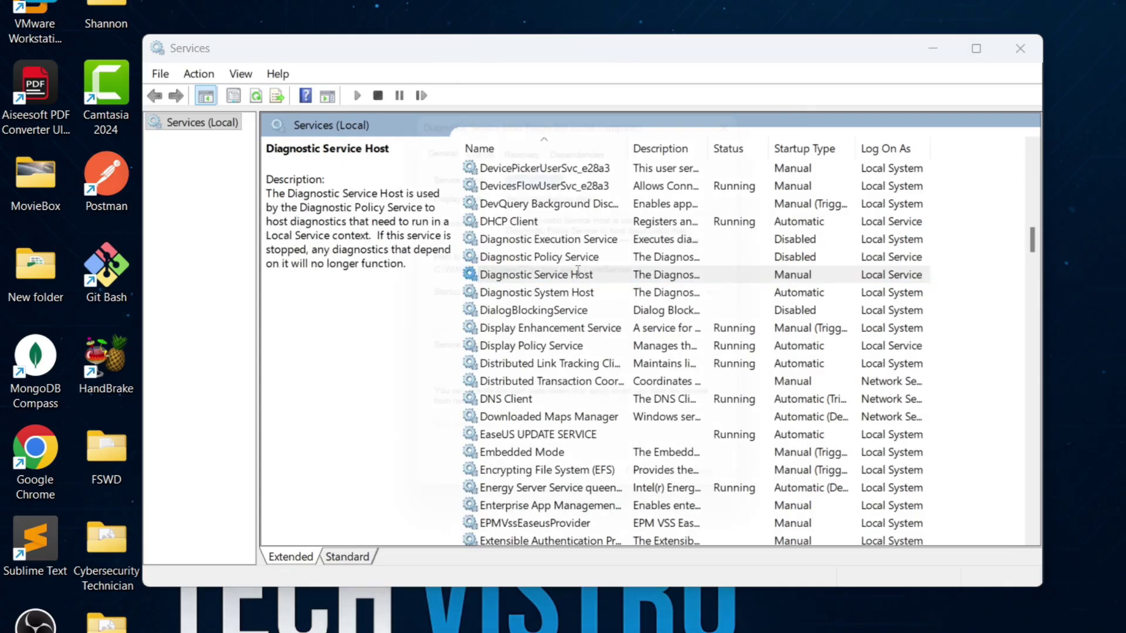
pyautogui.click(753, 300)
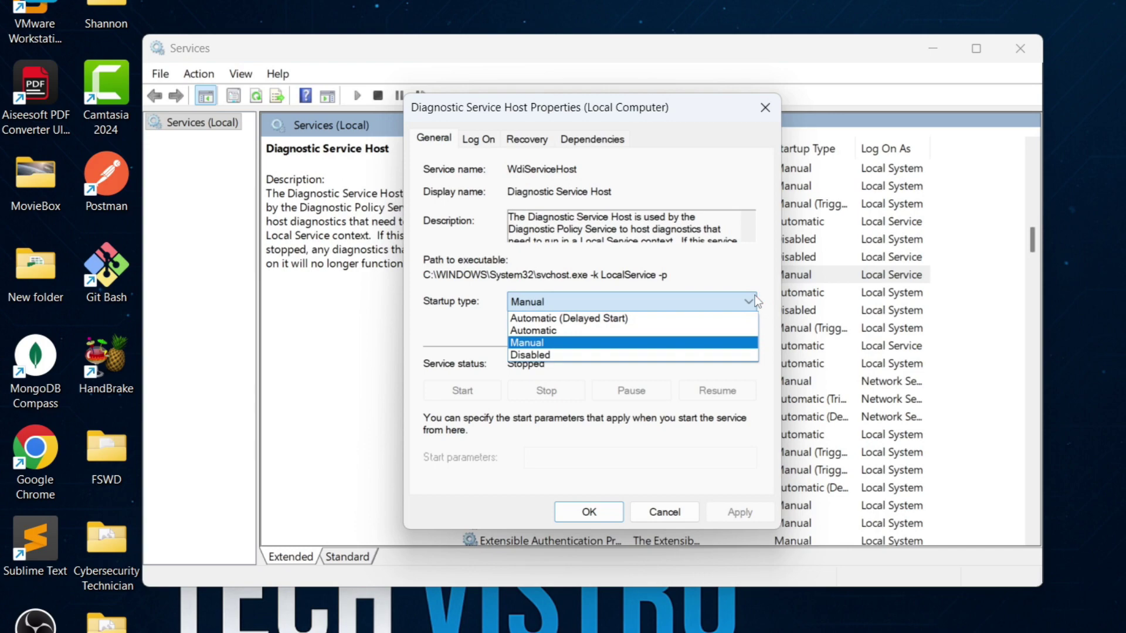
pyautogui.click(657, 356)
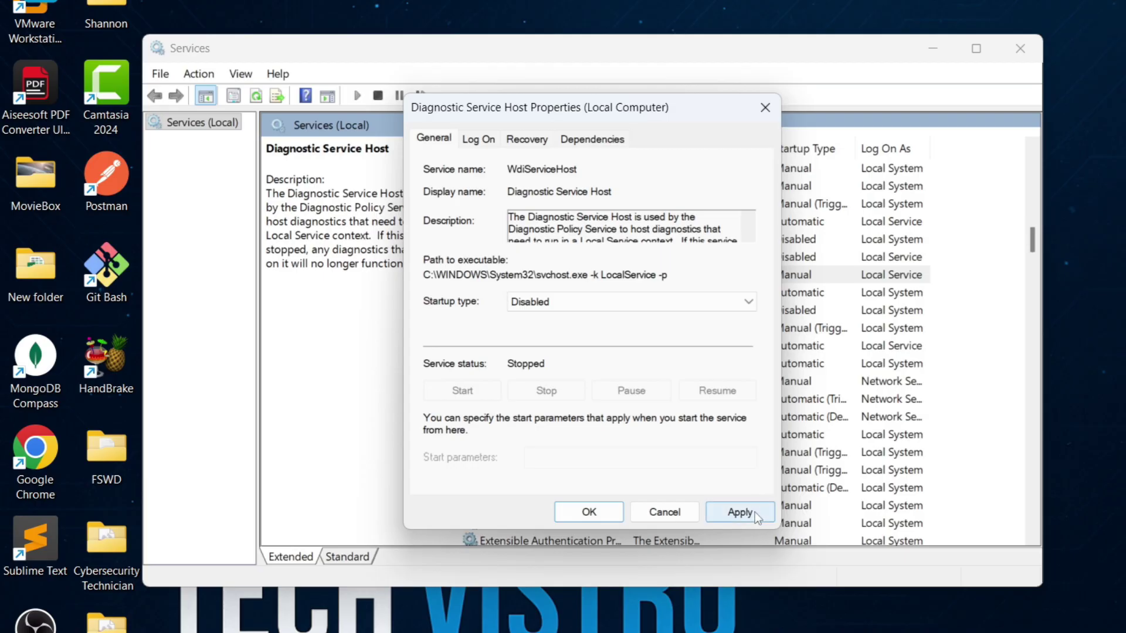
pyautogui.click(755, 517)
pyautogui.click(599, 514)
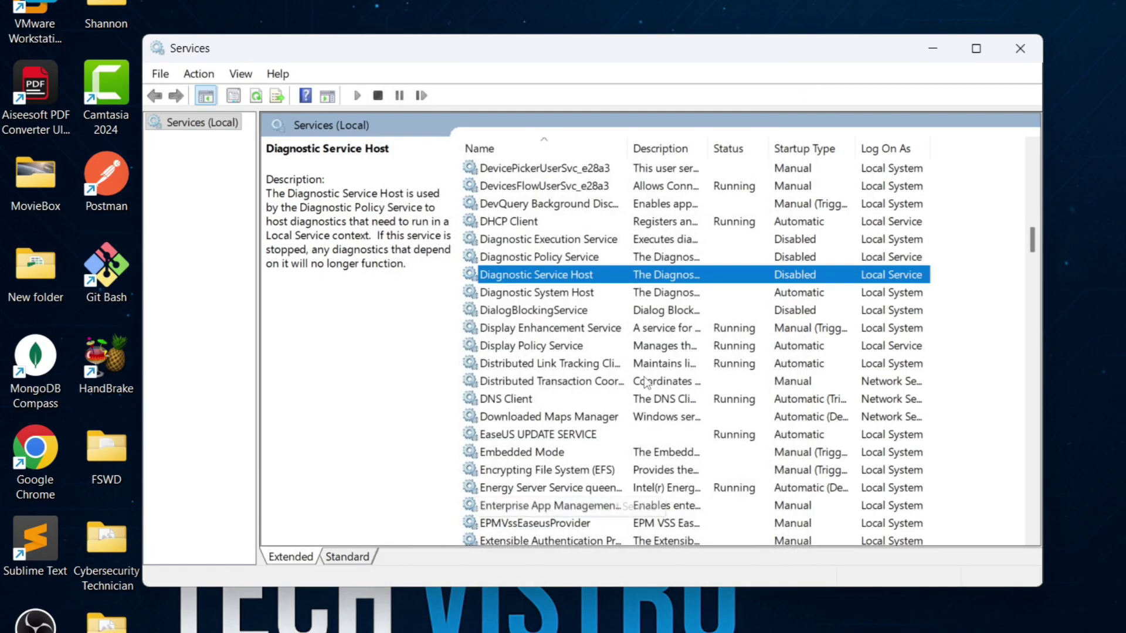
# - Set Diagnostic System Host's startup type to Disabled and apply the change
pyautogui.click(555, 296)
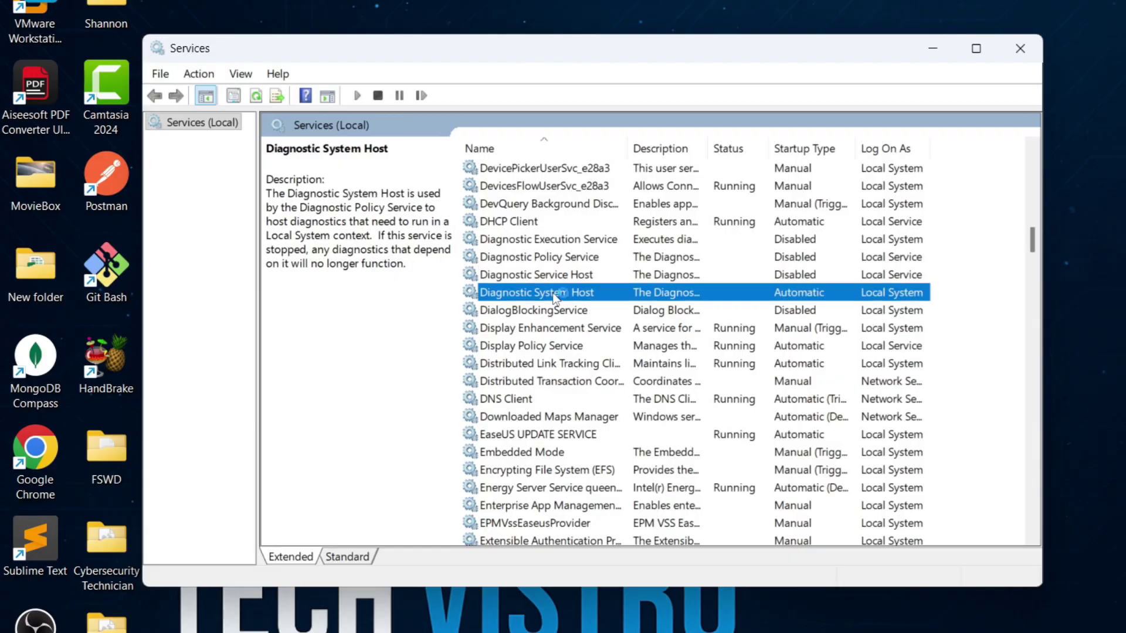
pyautogui.doubleClick(556, 295)
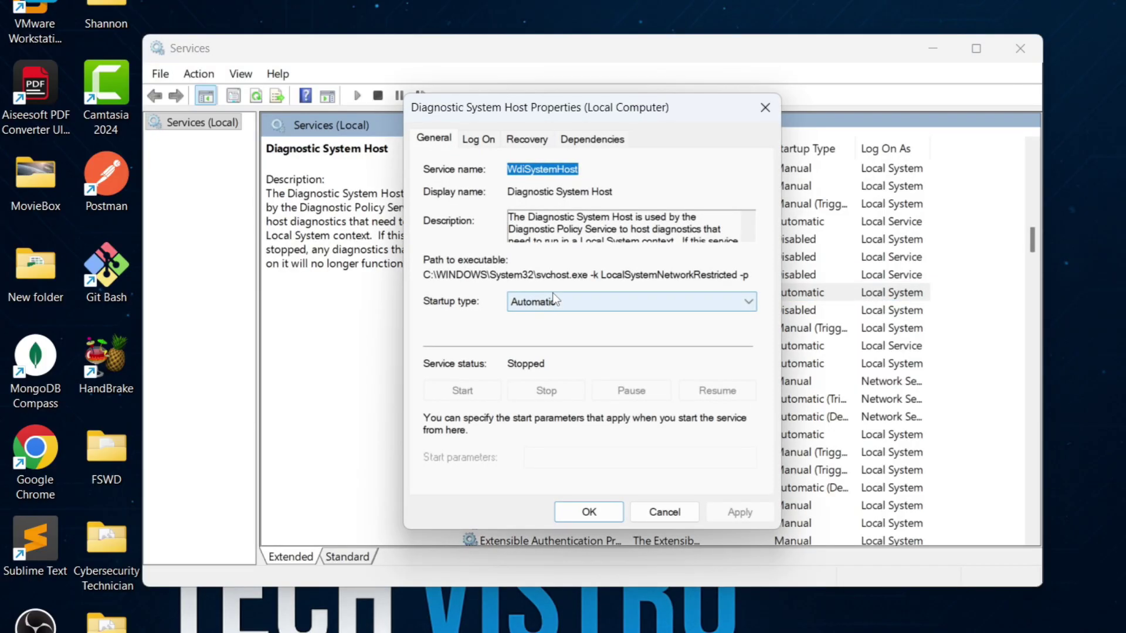
pyautogui.click(750, 303)
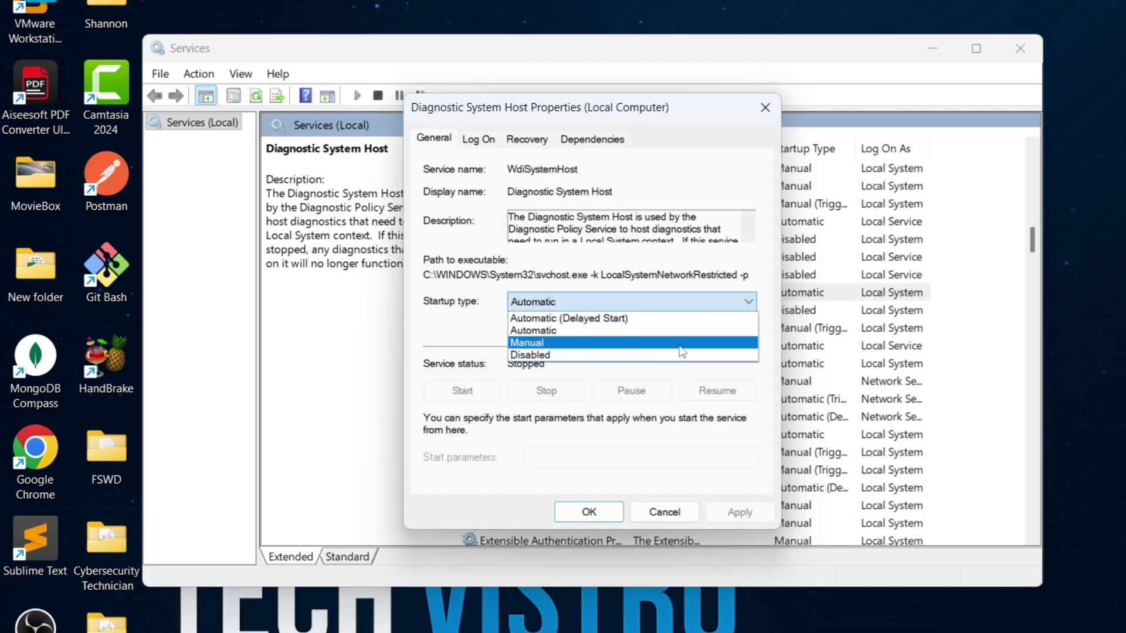
pyautogui.click(672, 355)
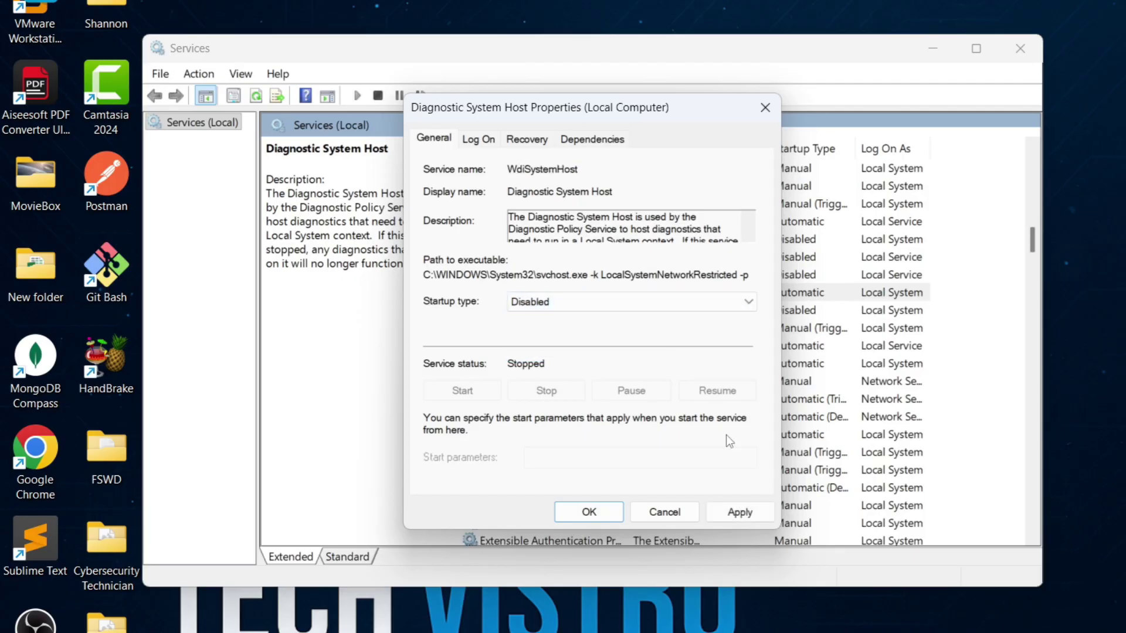
pyautogui.click(755, 505)
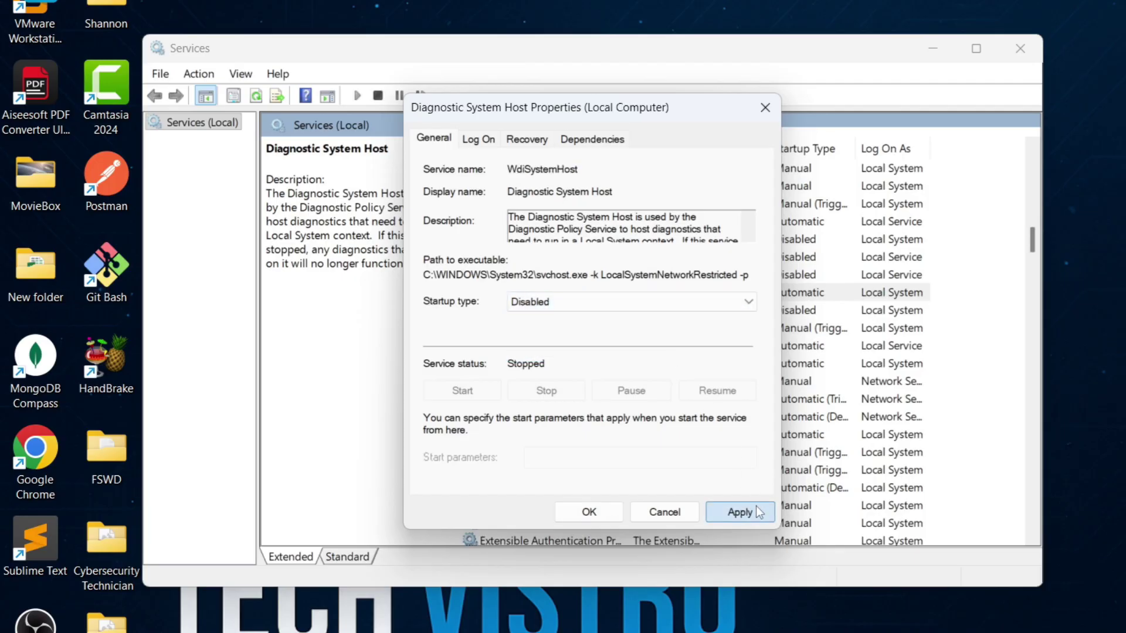
pyautogui.click(611, 515)
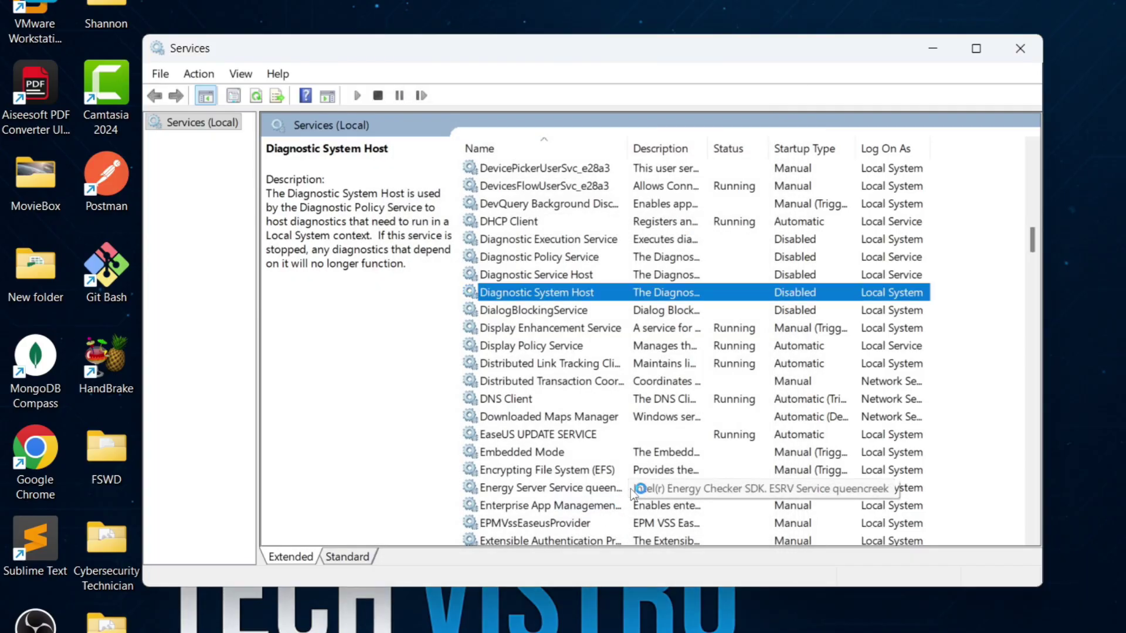
# - Scroll to Geolocation Service and set its startup type to Disabled, applying the change
pyautogui.scroll(-1, 637, 483)
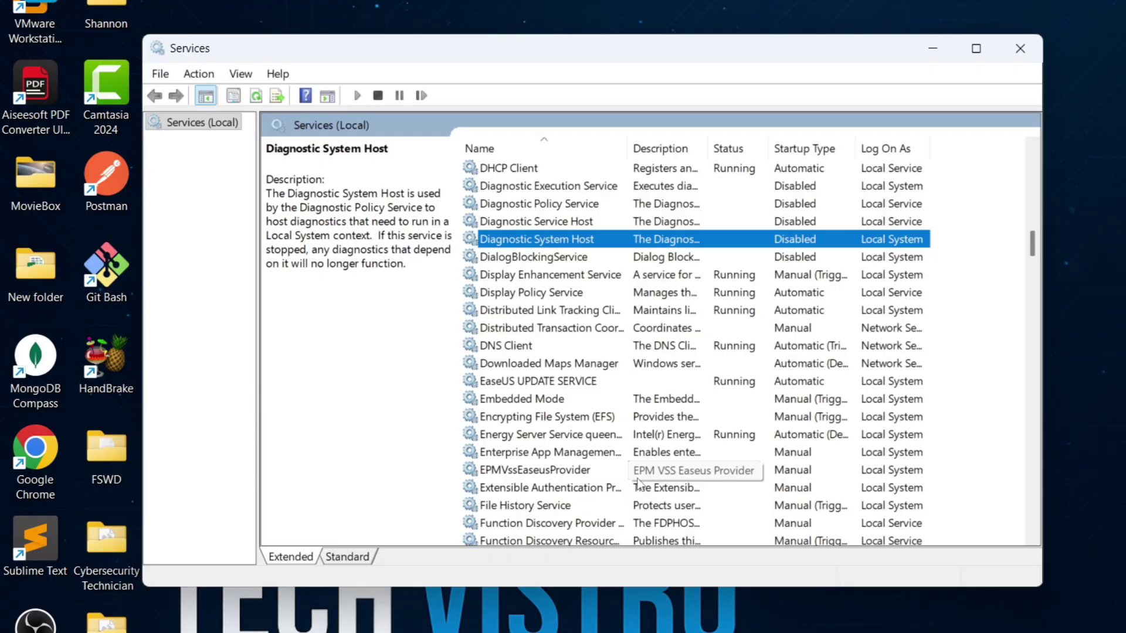
pyautogui.scroll(-6, 638, 484)
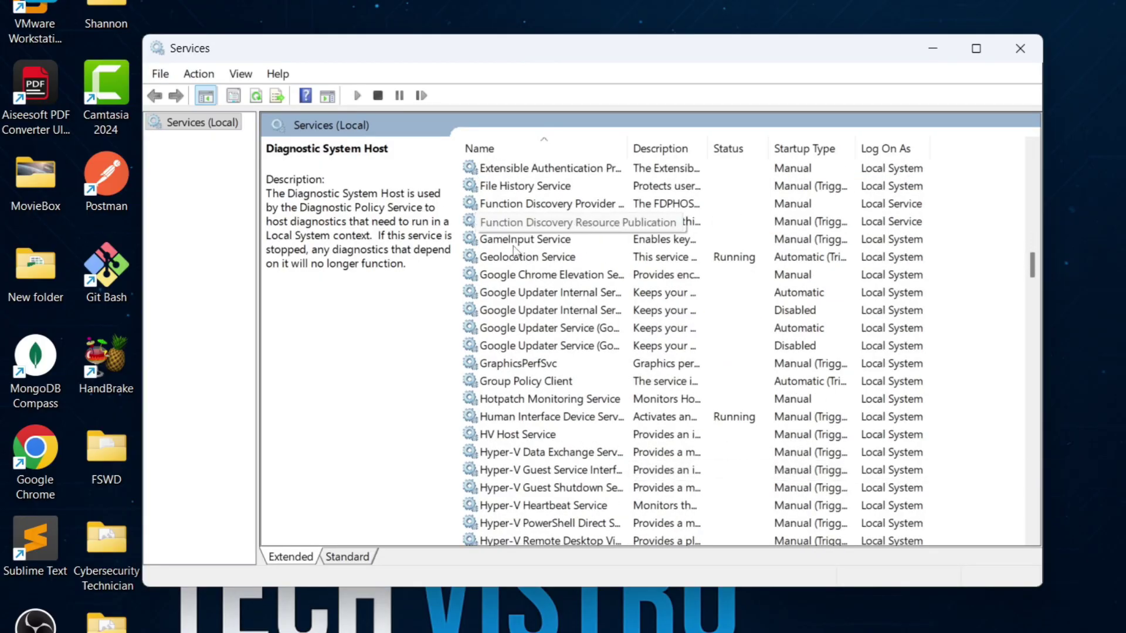
pyautogui.click(518, 258)
pyautogui.doubleClick(516, 257)
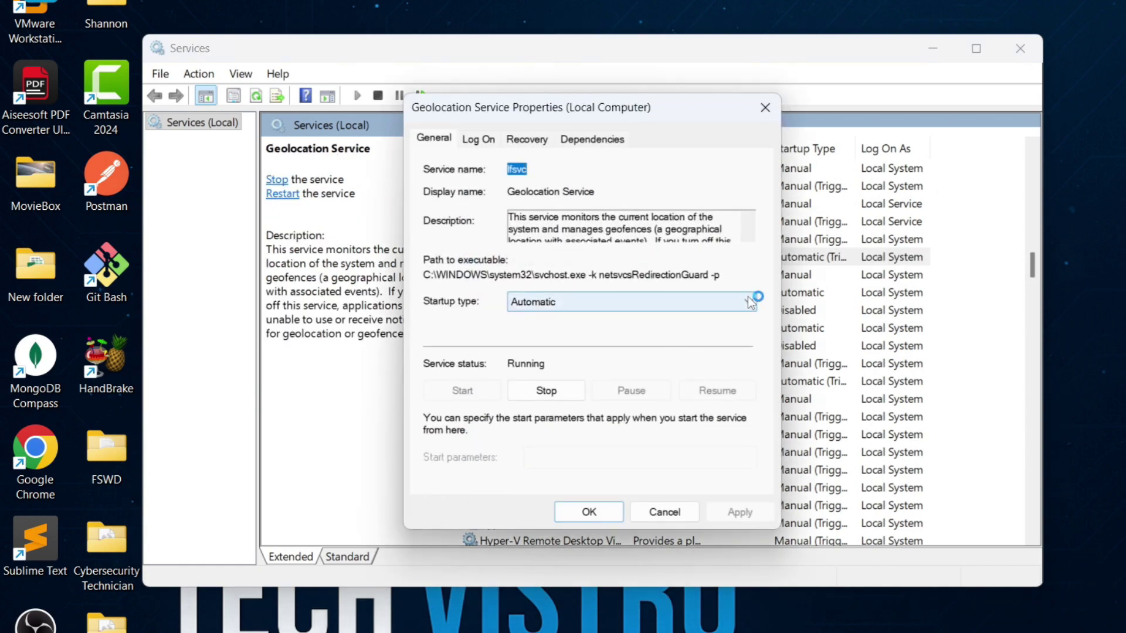
pyautogui.click(750, 302)
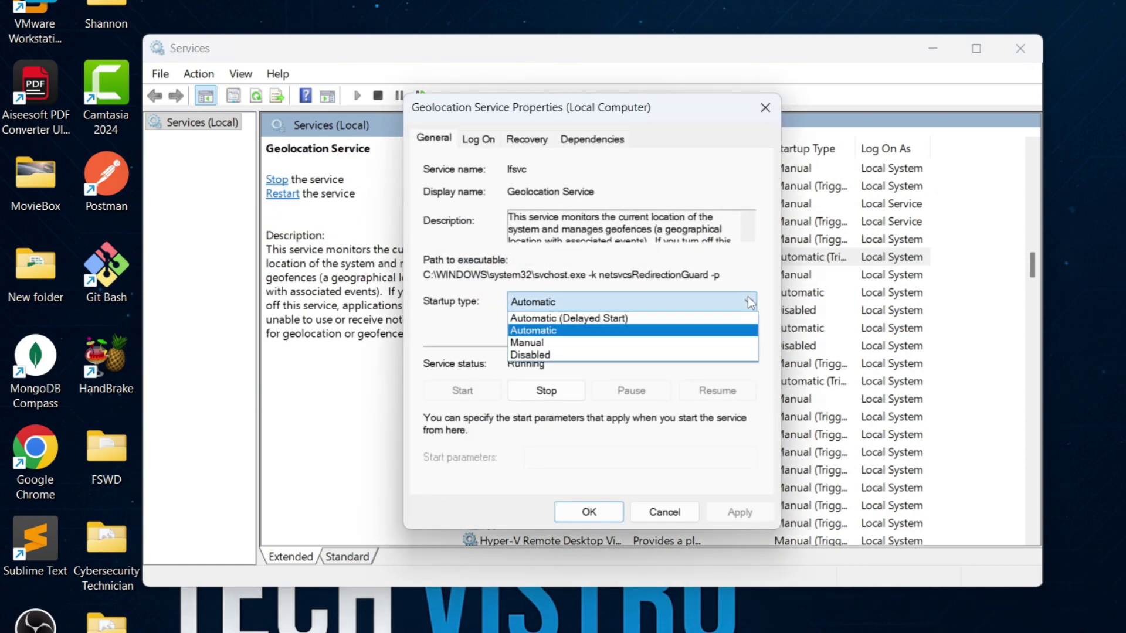
pyautogui.click(661, 355)
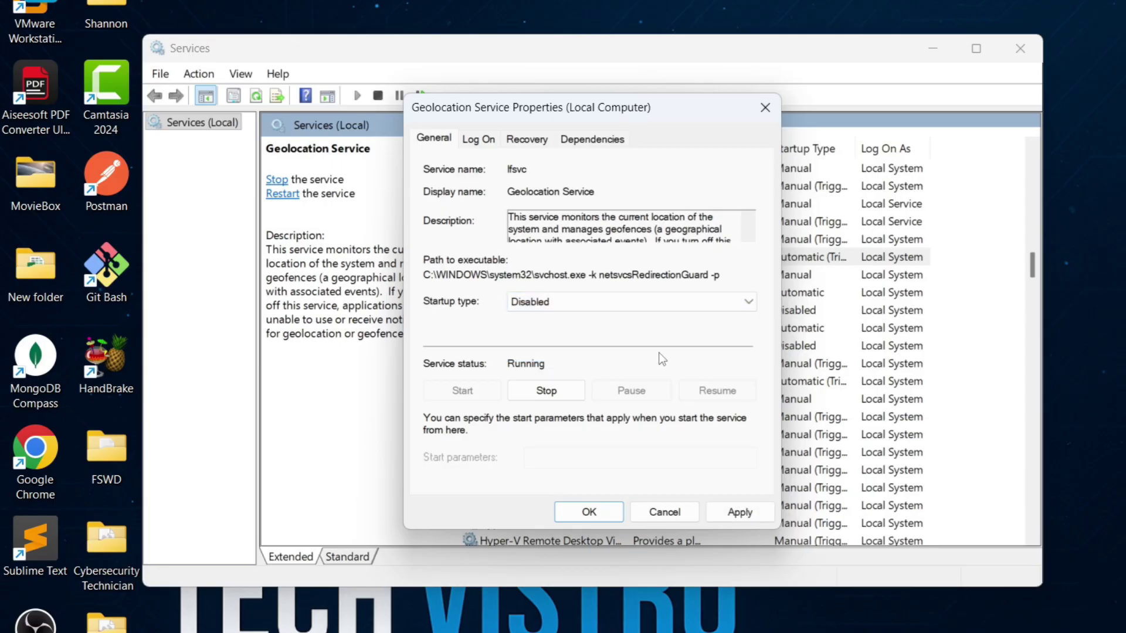
pyautogui.click(754, 510)
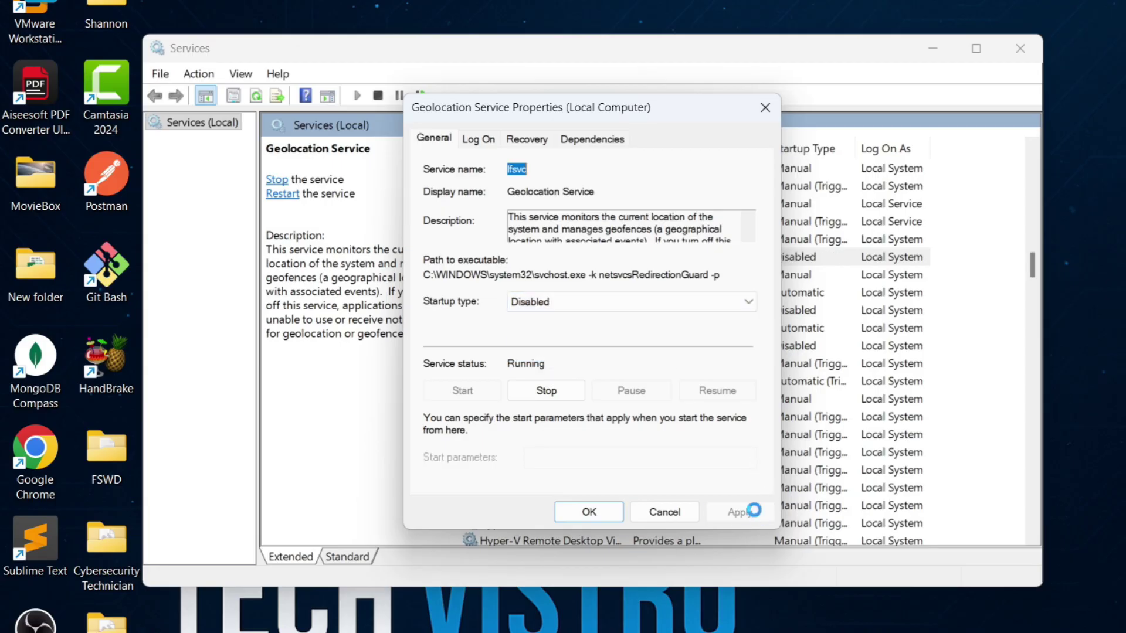
pyautogui.click(590, 512)
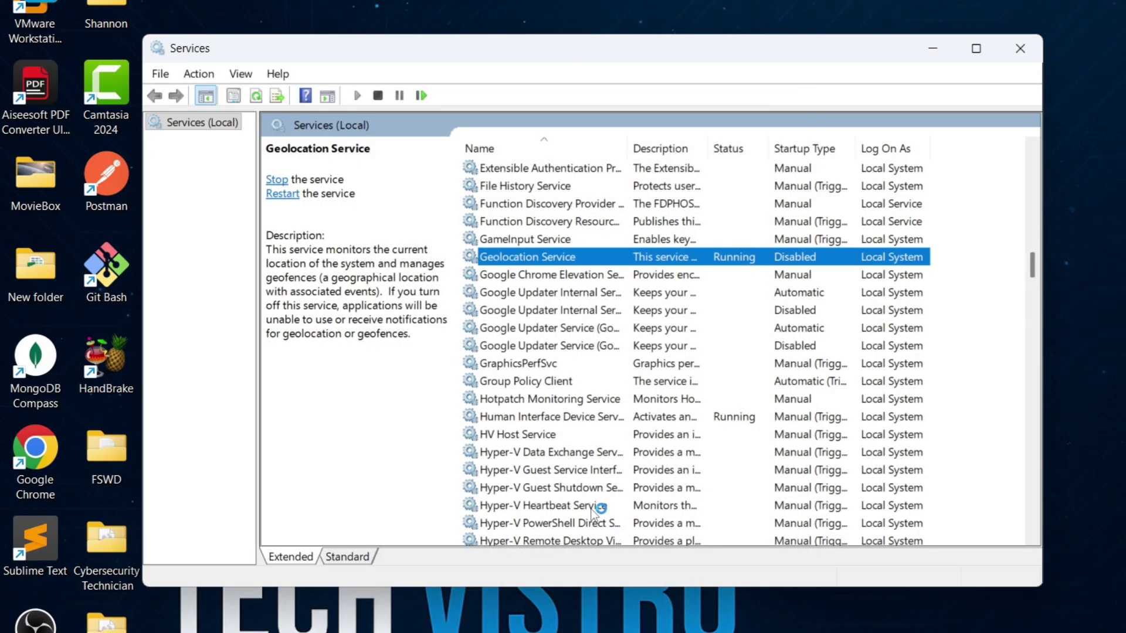
# - Scroll to Netlogon and set its startup type to Disabled, applying the change
pyautogui.scroll(-9, 592, 513)
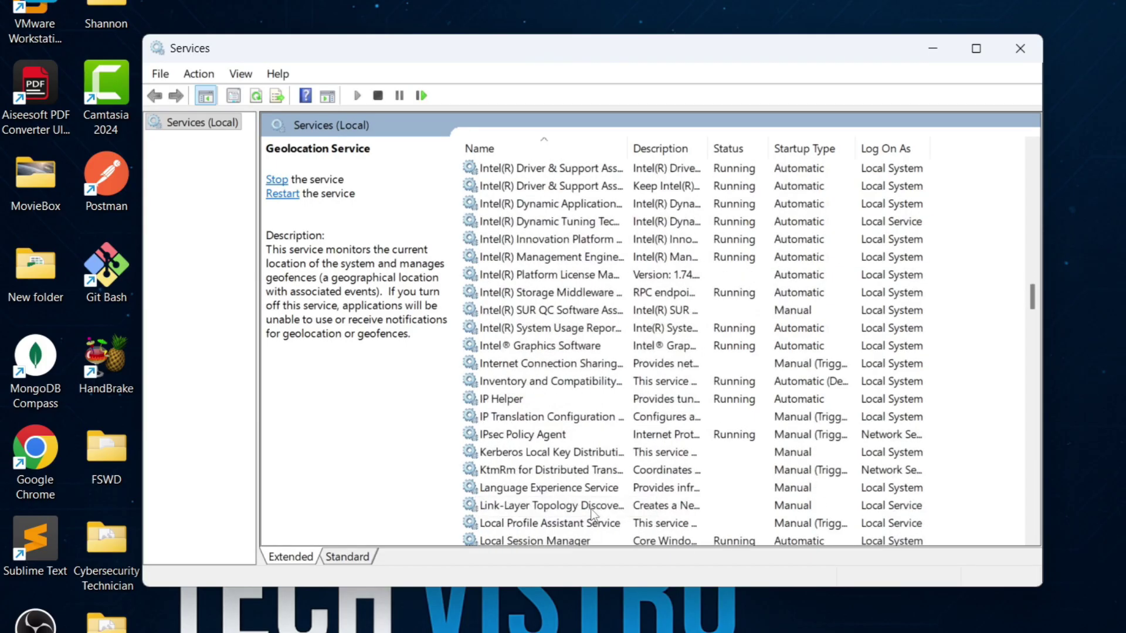
pyautogui.scroll(-12, 593, 513)
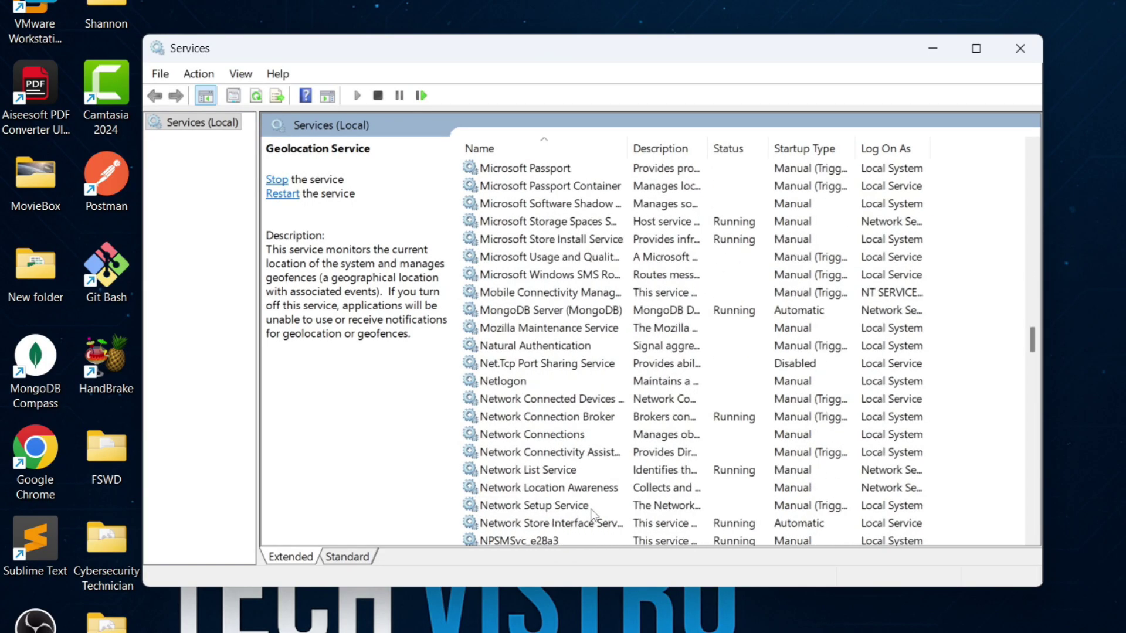
pyautogui.scroll(-3, 592, 514)
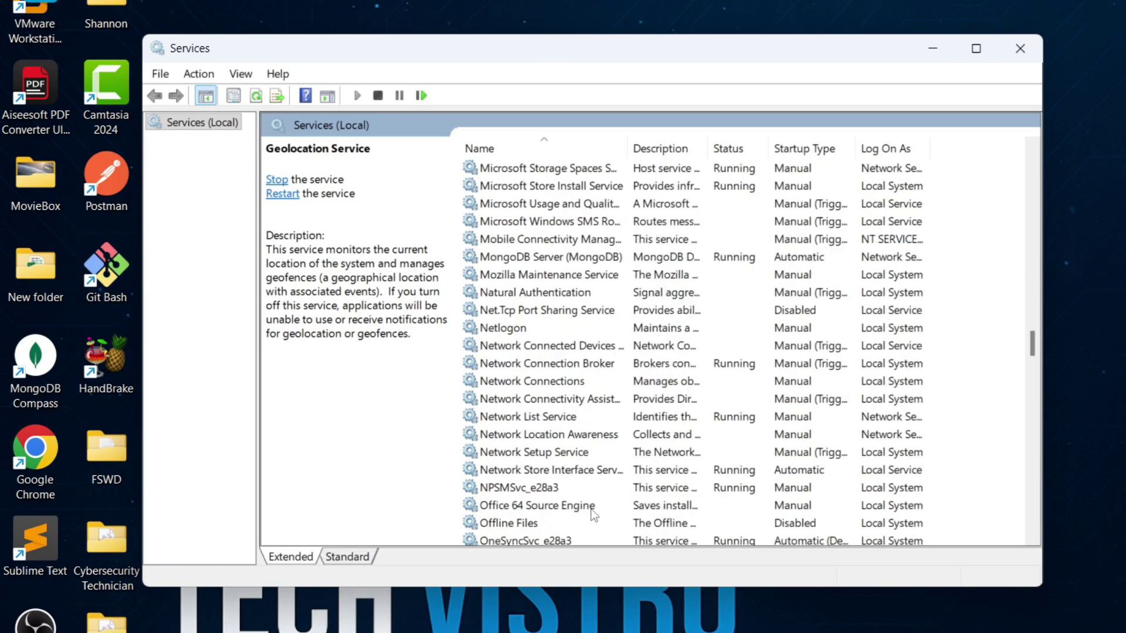
pyautogui.doubleClick(510, 329)
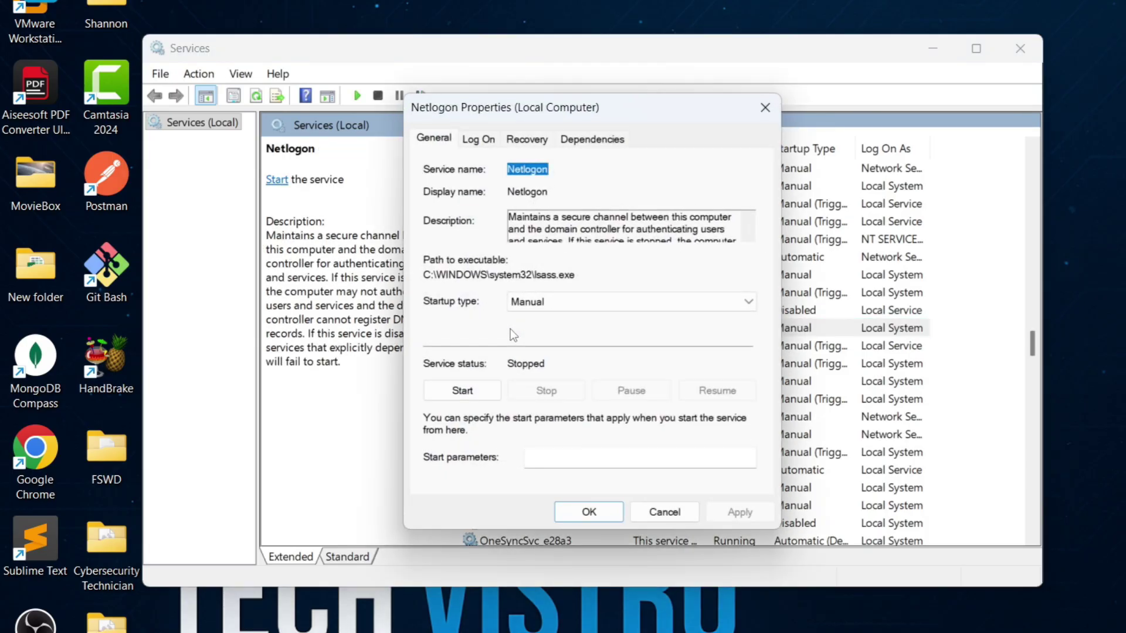
pyautogui.click(751, 300)
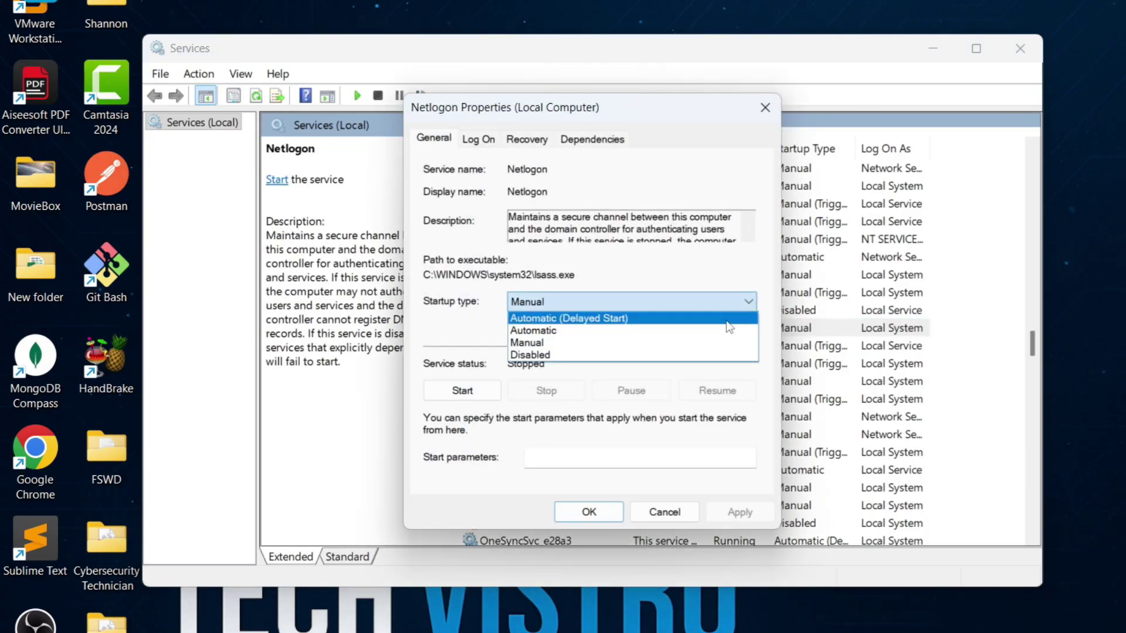
pyautogui.click(666, 355)
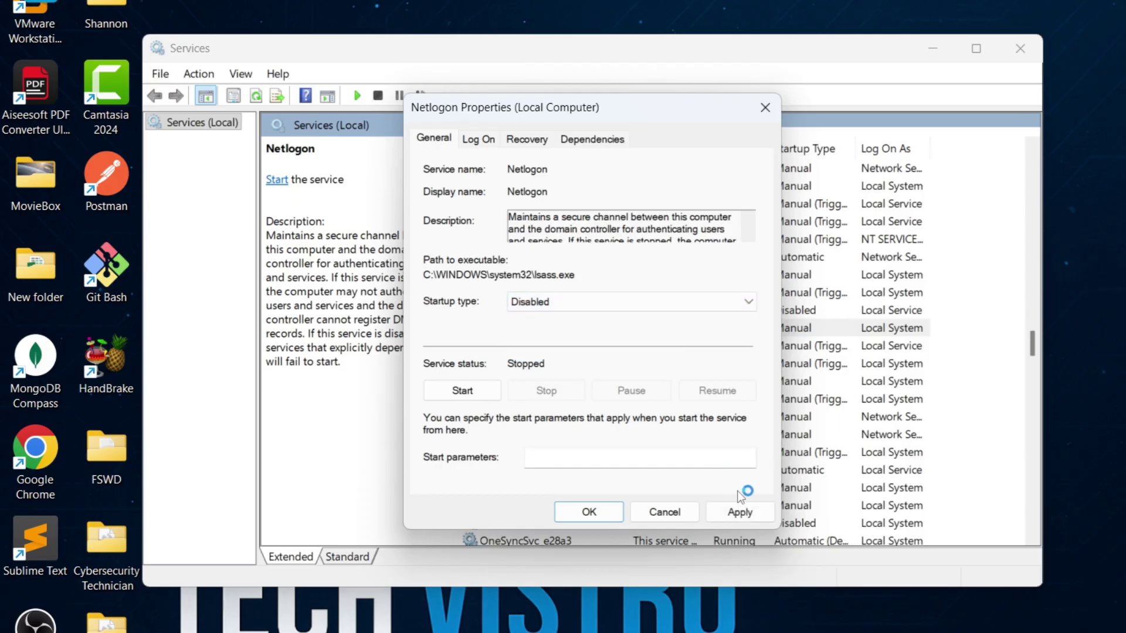
pyautogui.click(740, 512)
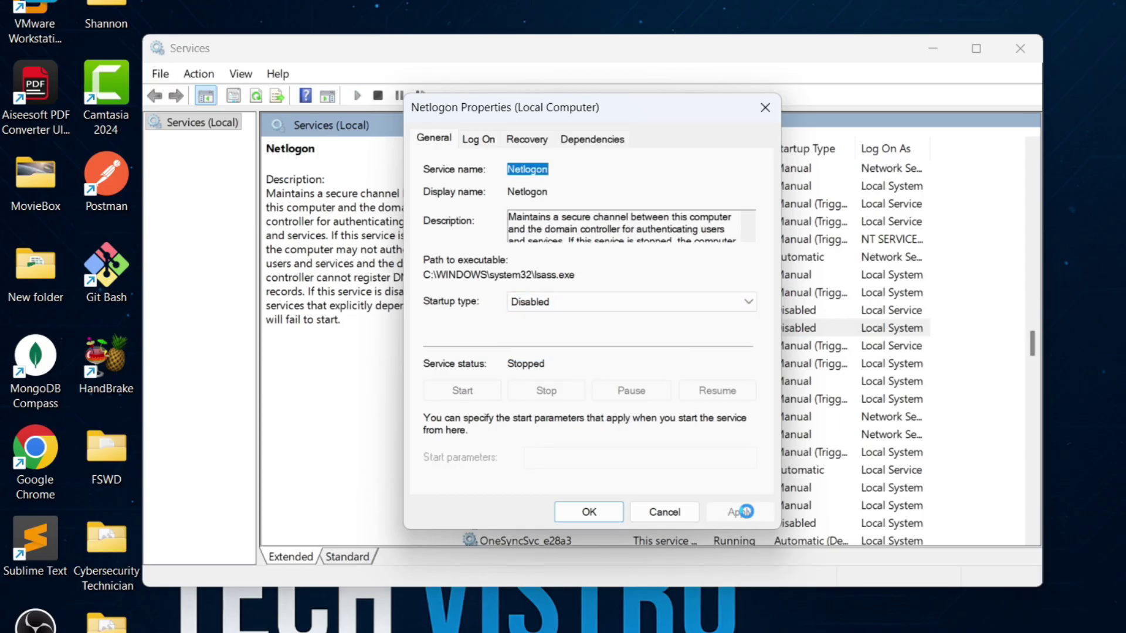
pyautogui.click(608, 514)
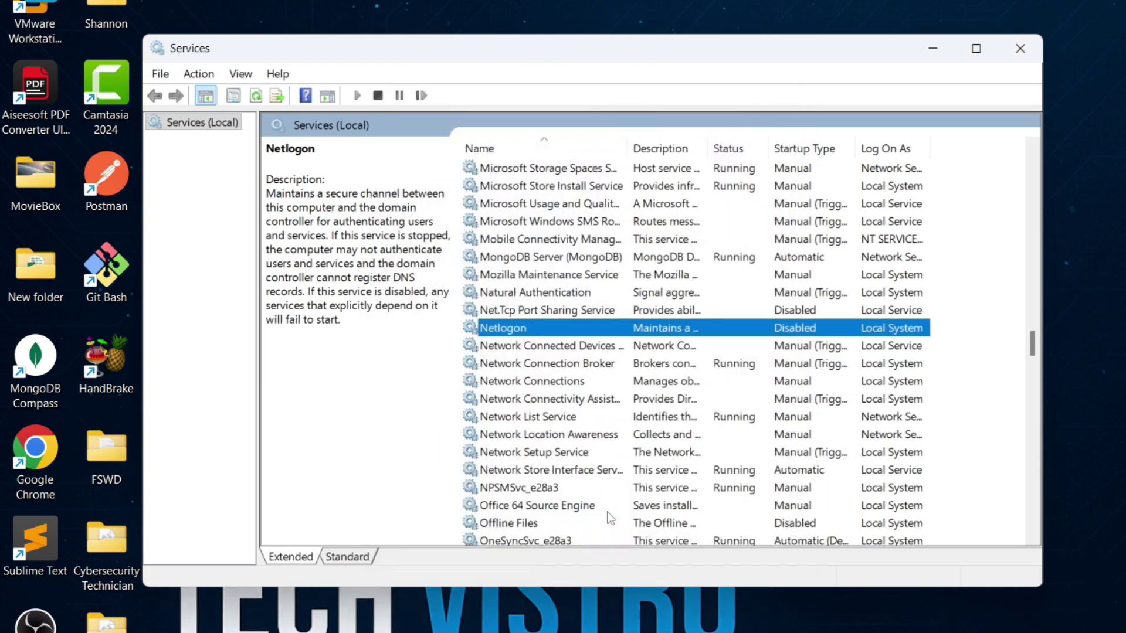
pyautogui.scroll(-4, 609, 518)
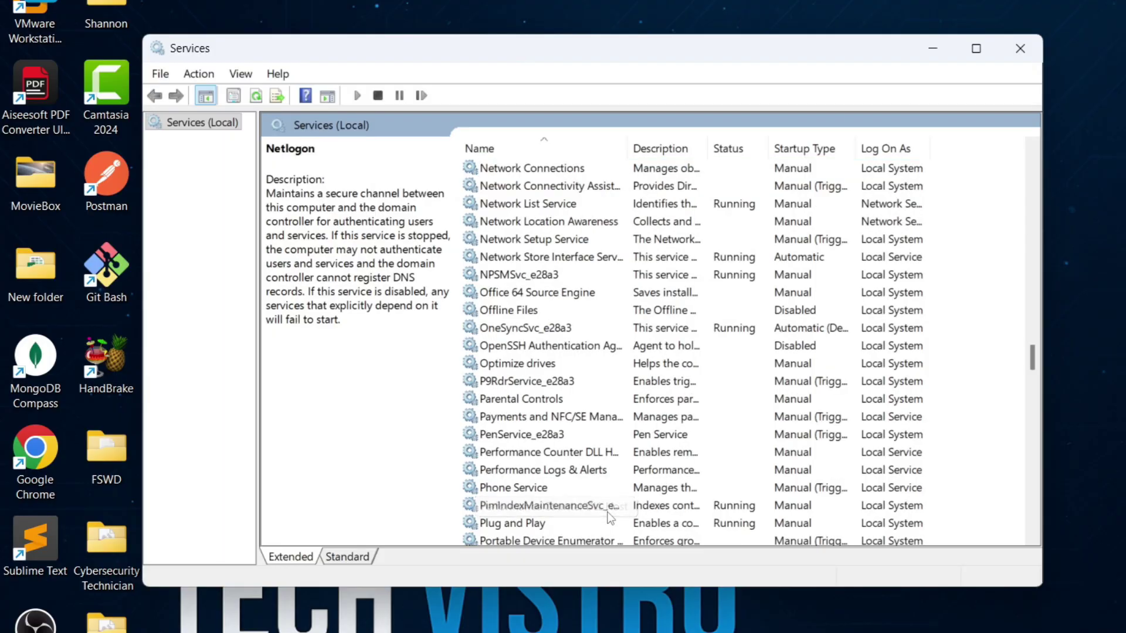
# - Scroll to Parental Controls and set its startup type to Disabled, applying the change
pyautogui.scroll(-1, 609, 517)
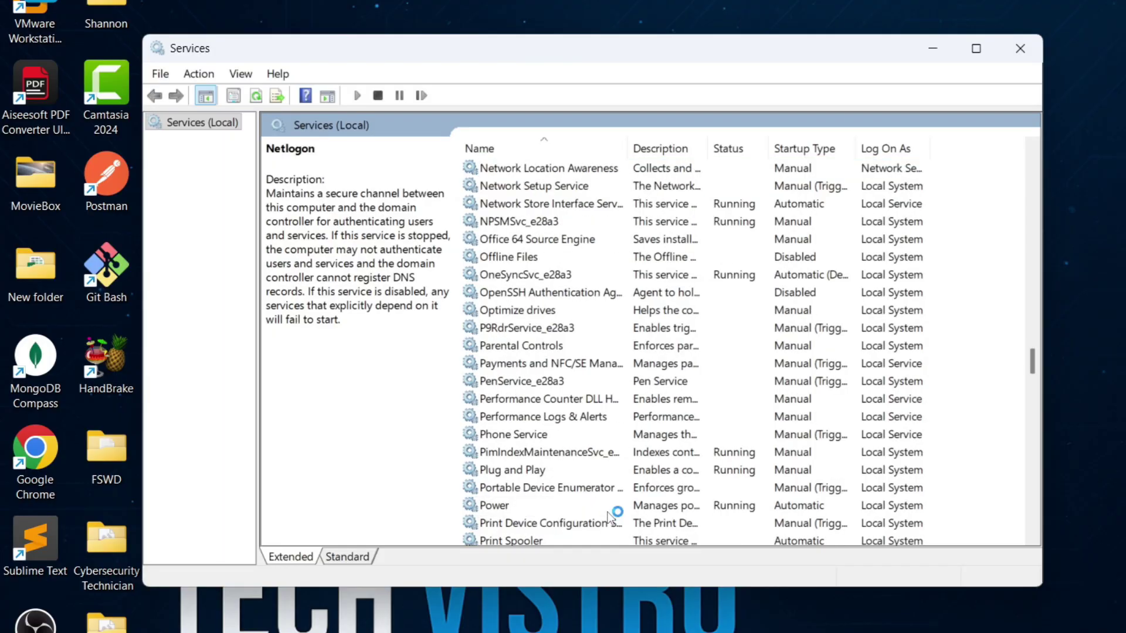
pyautogui.scroll(-2, 608, 517)
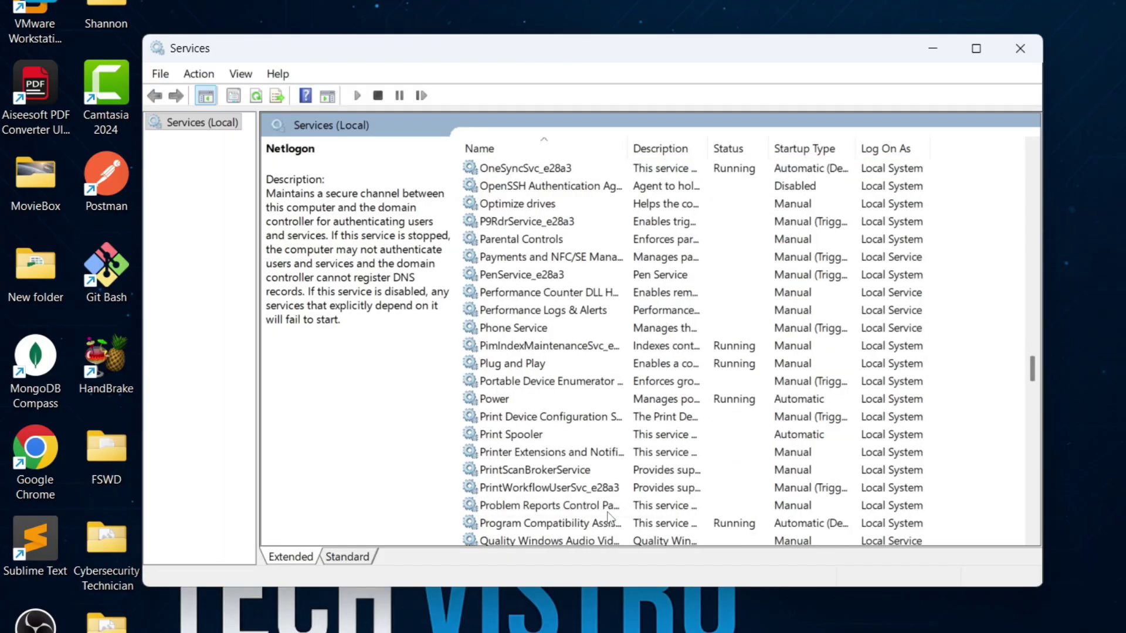
pyautogui.click(526, 243)
pyautogui.doubleClick(530, 245)
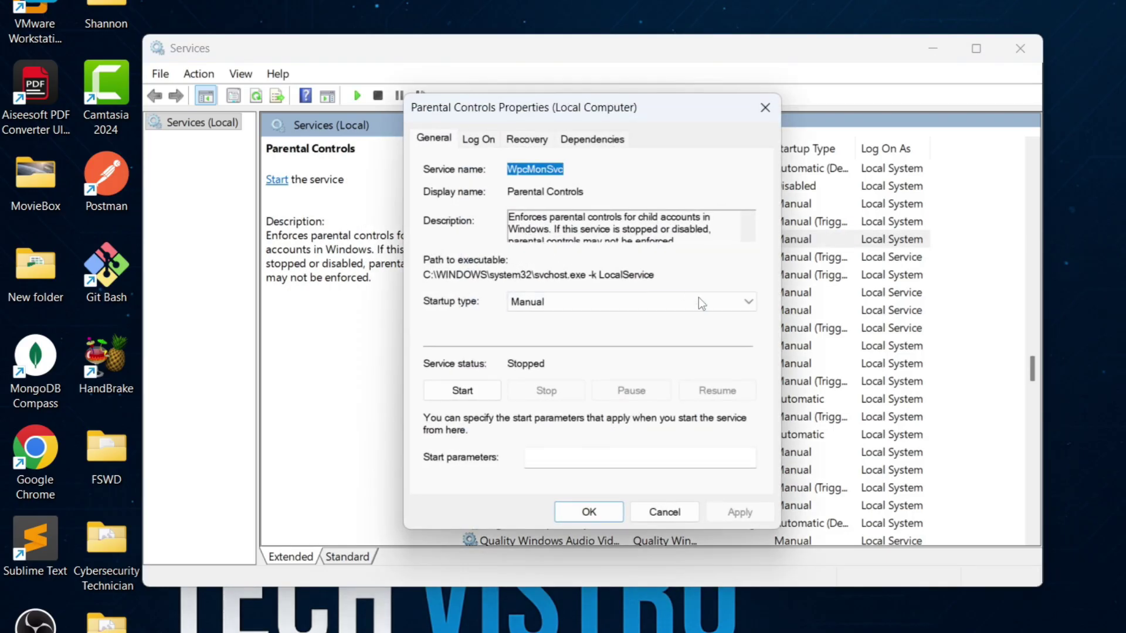
pyautogui.click(754, 301)
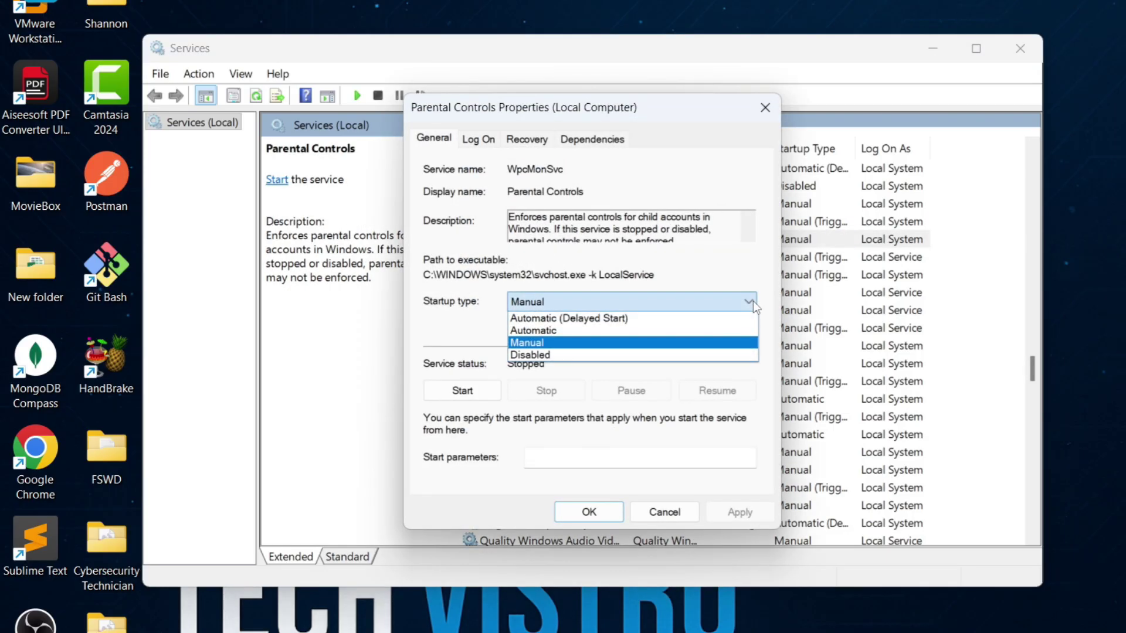
pyautogui.click(672, 356)
pyautogui.click(755, 511)
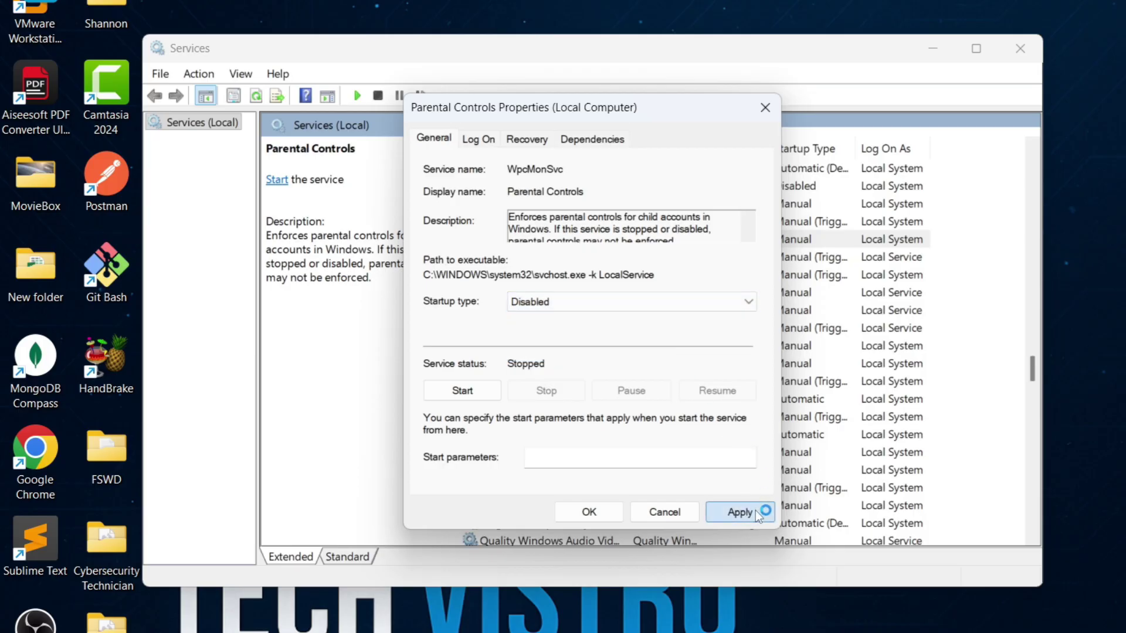
pyautogui.click(589, 512)
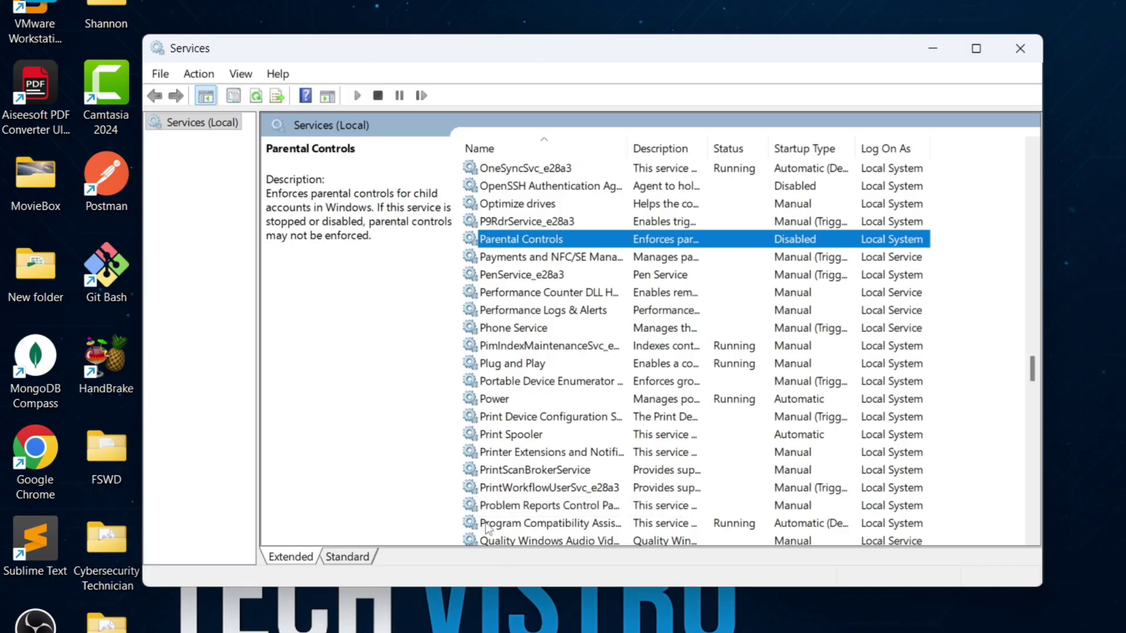
# - Set Phone Service's startup type to Disabled and apply the change
pyautogui.doubleClick(506, 326)
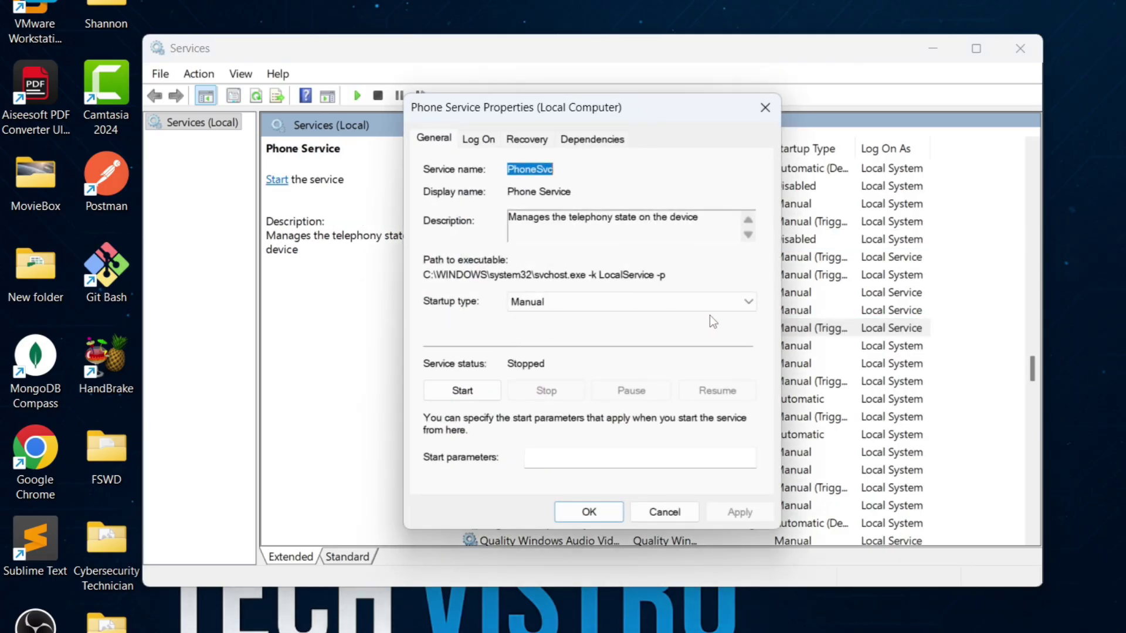
pyautogui.click(754, 299)
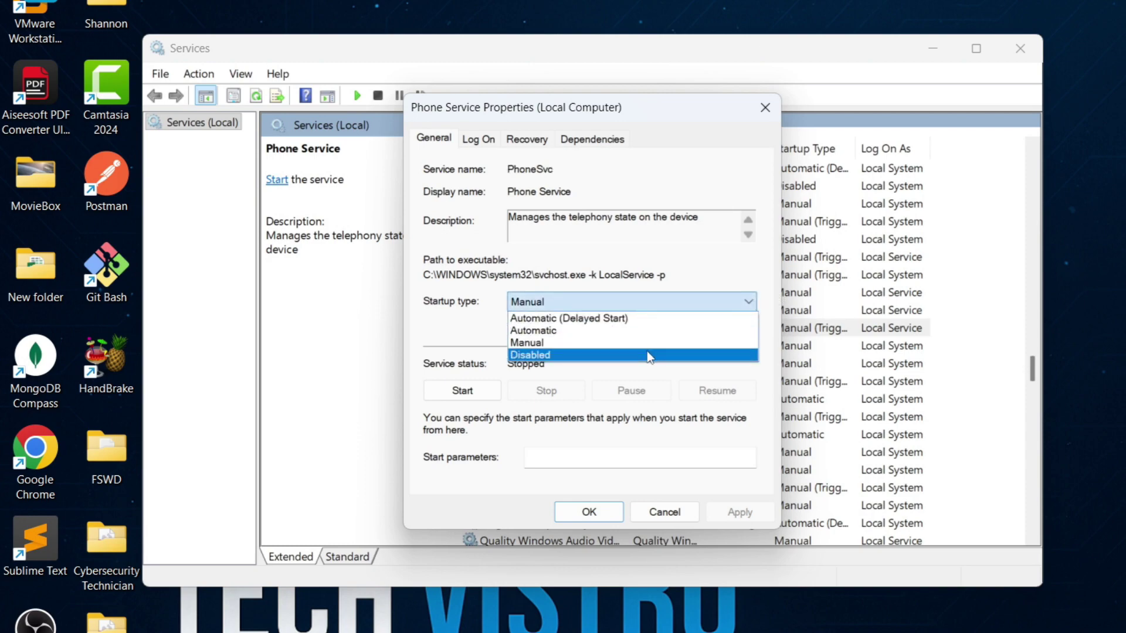
pyautogui.click(647, 353)
pyautogui.click(738, 513)
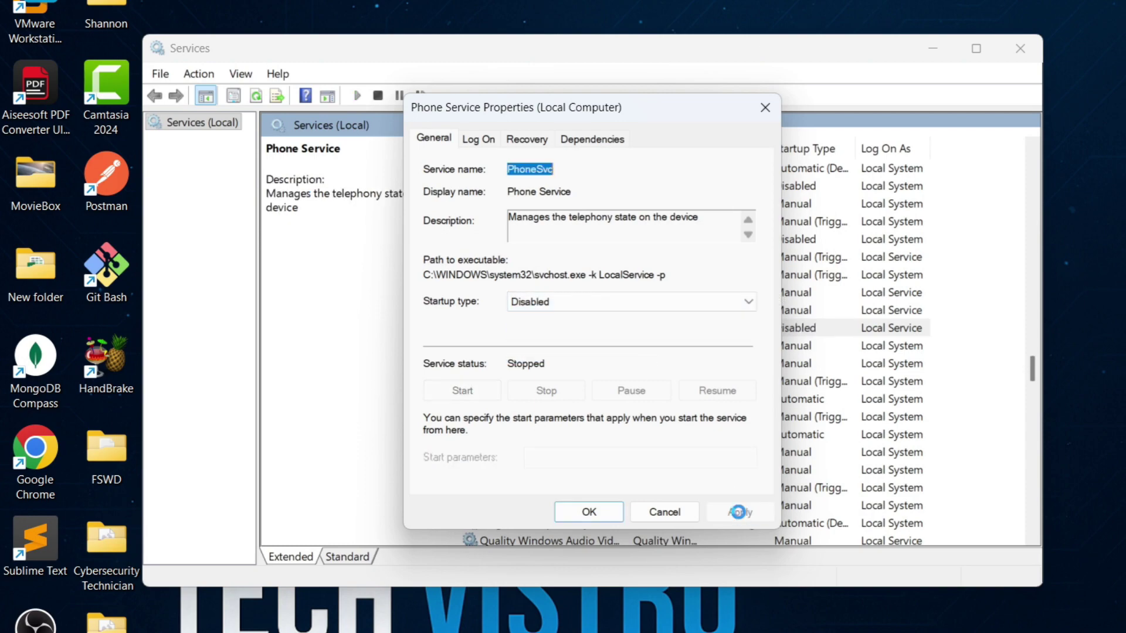
pyautogui.click(600, 509)
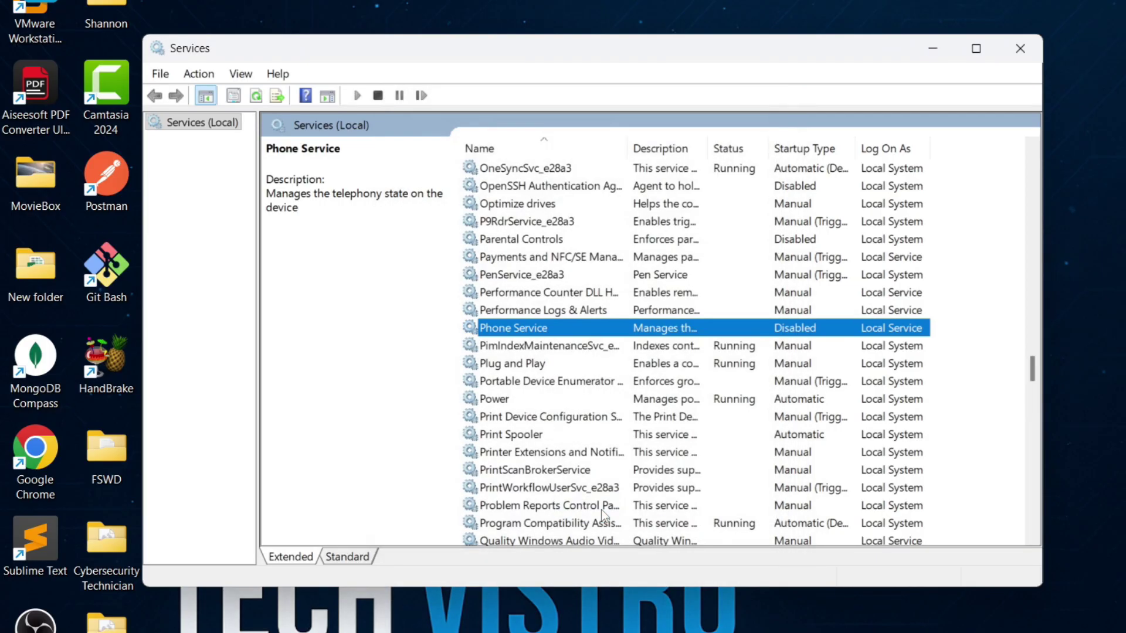
# - Set Print Spooler's startup type to Disabled, apply it, and scroll further down the list
pyautogui.scroll(-2, 592, 375)
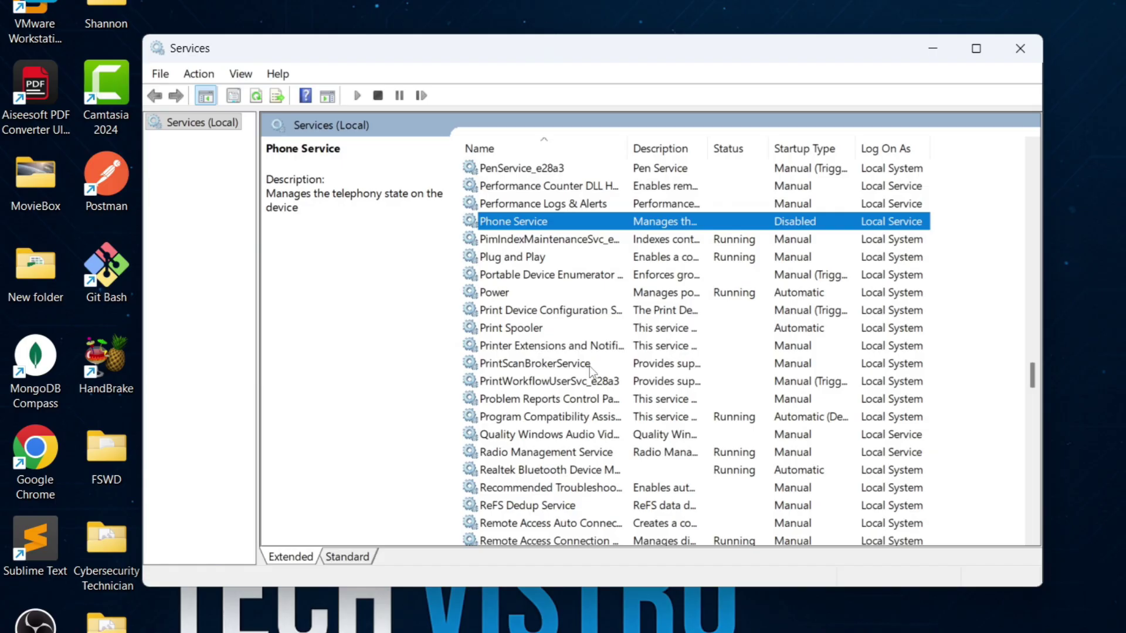
pyautogui.doubleClick(516, 328)
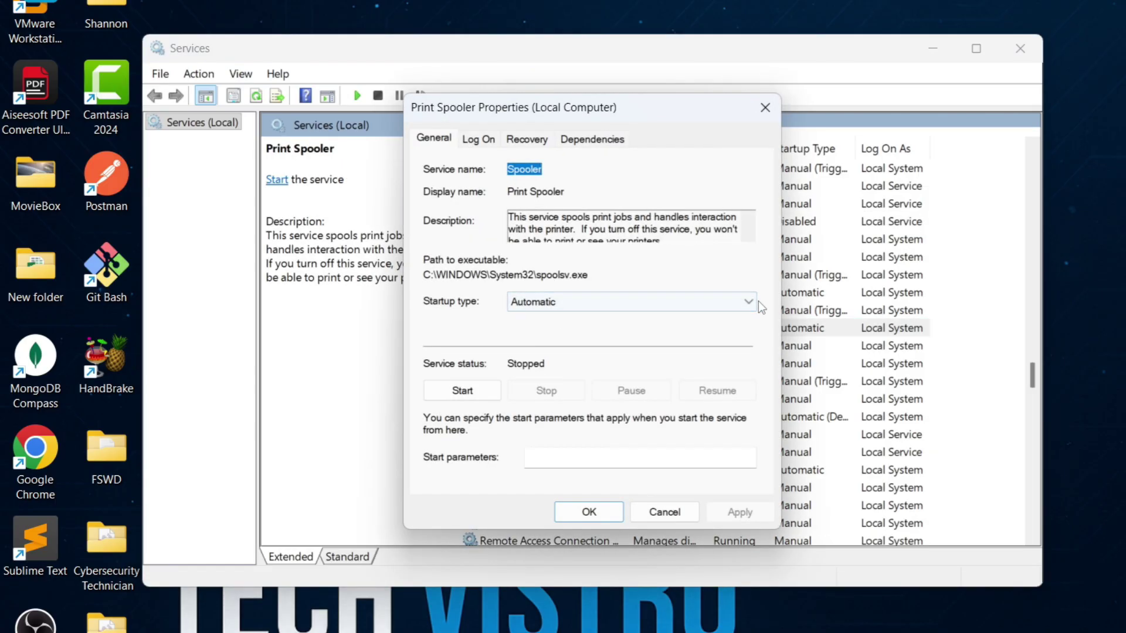
pyautogui.click(750, 305)
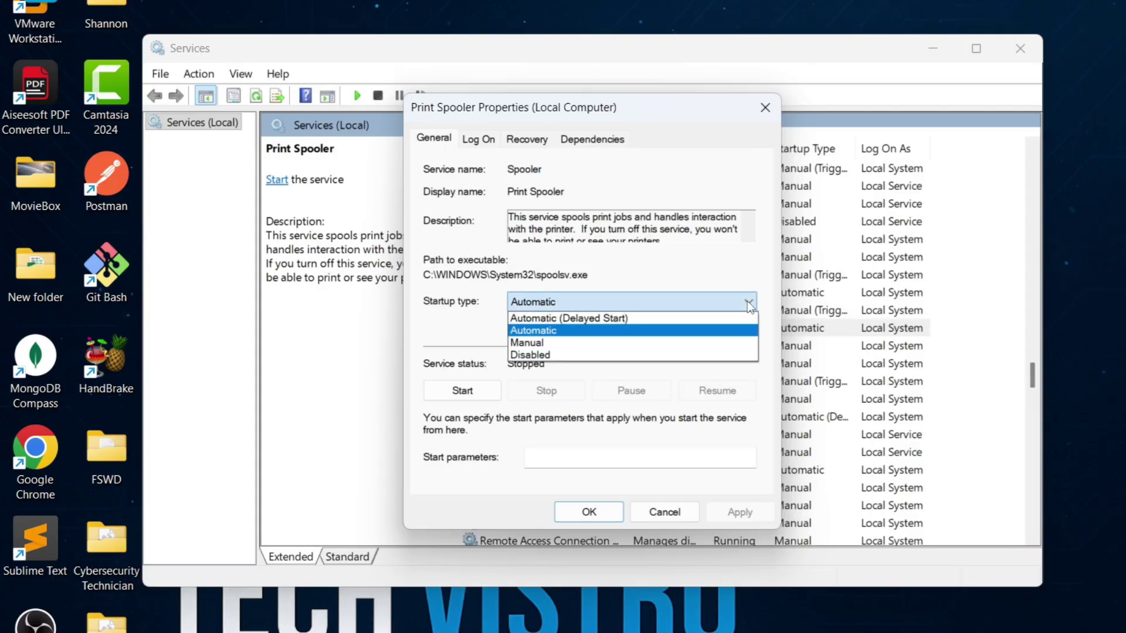
pyautogui.click(641, 356)
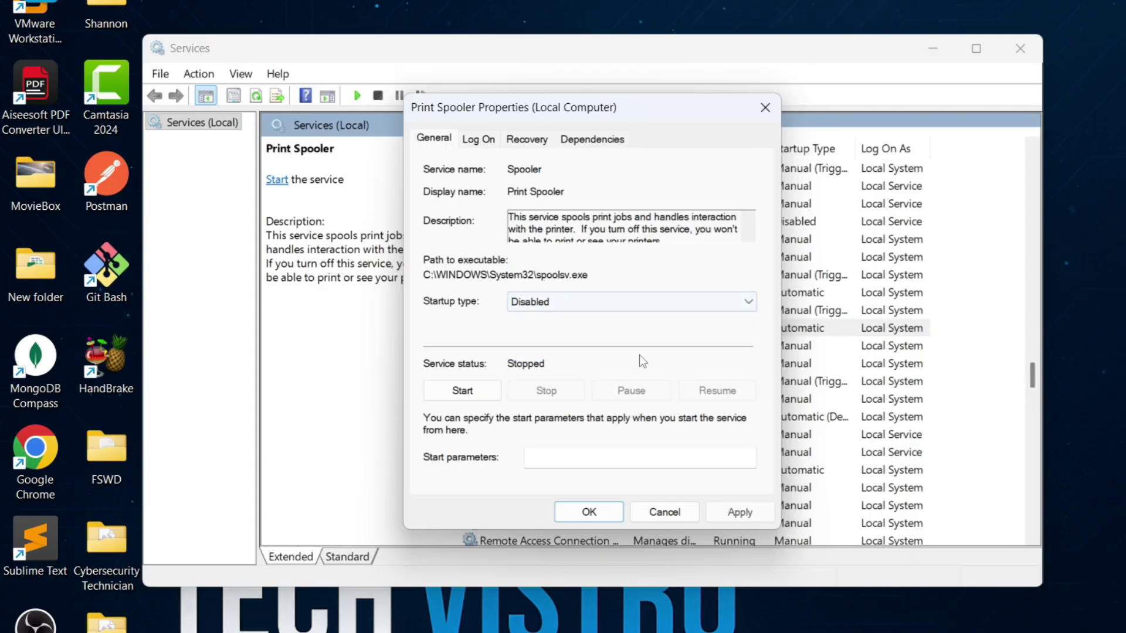
pyautogui.click(766, 518)
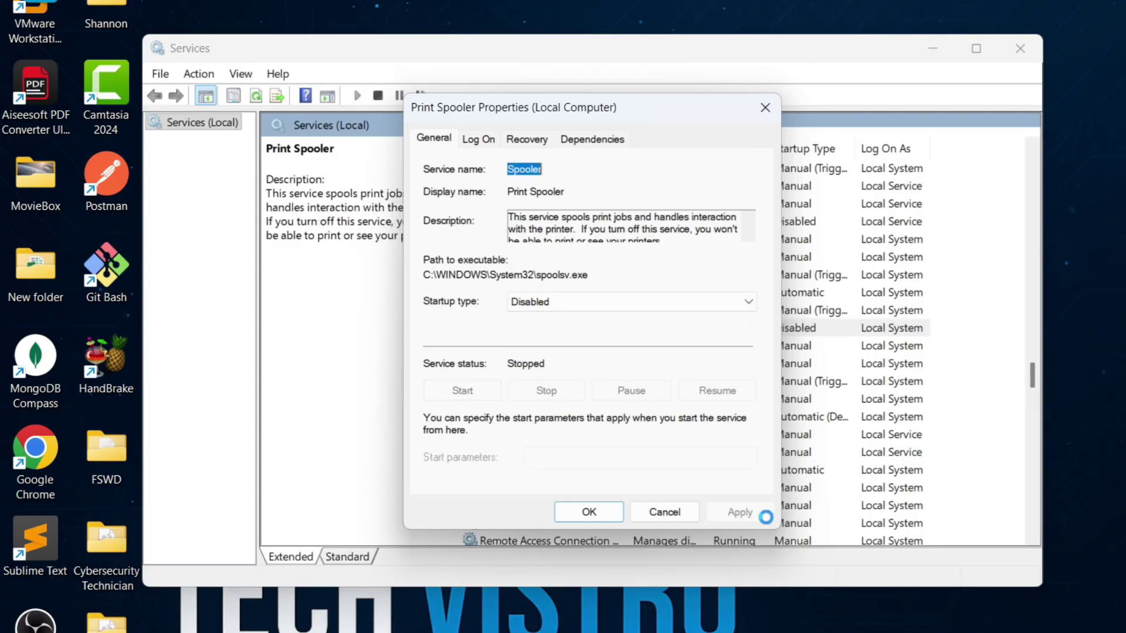
pyautogui.click(609, 513)
pyautogui.scroll(-2, 666, 446)
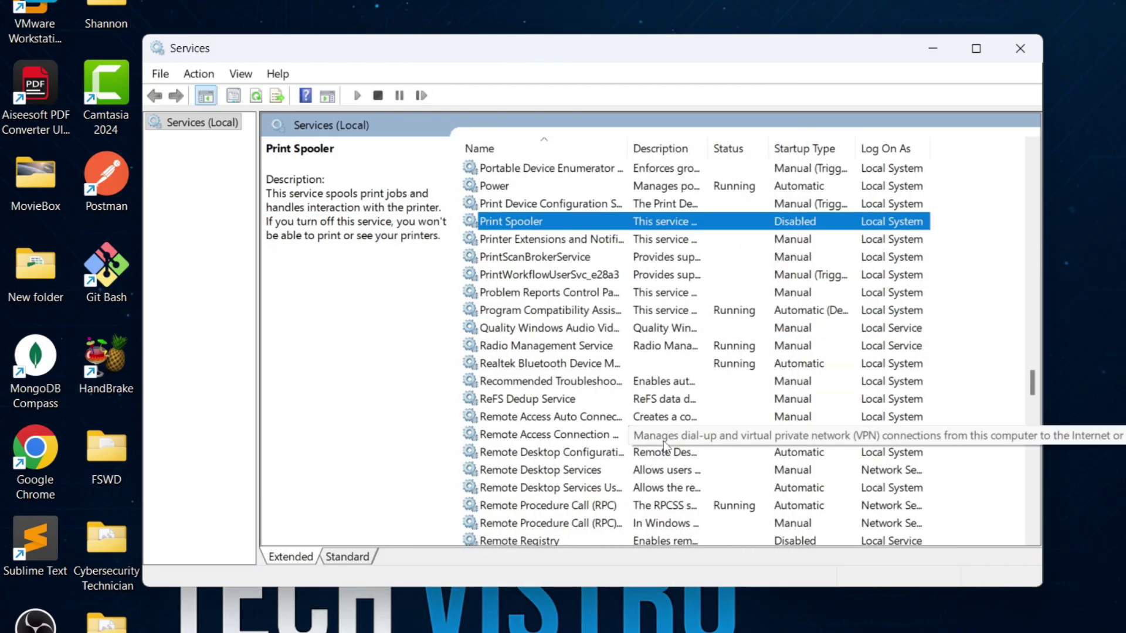
pyautogui.scroll(-1, 663, 440)
pyautogui.scroll(-3, 663, 441)
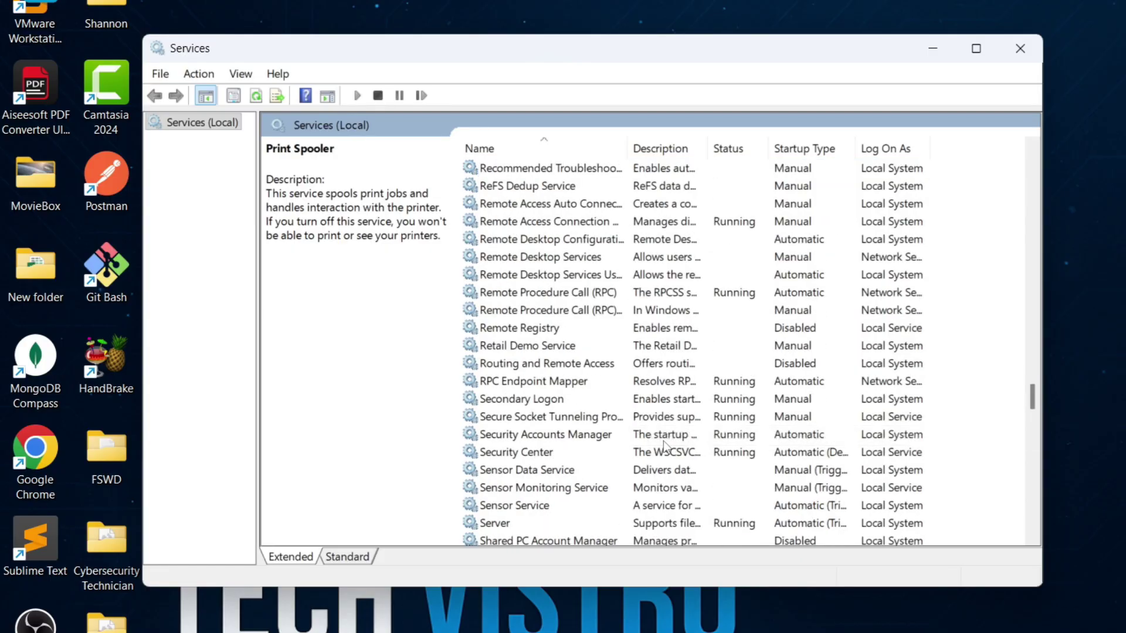
# - Set the Remote Desktop Configuration service's startup type to Disabled and apply it
pyautogui.doubleClick(553, 242)
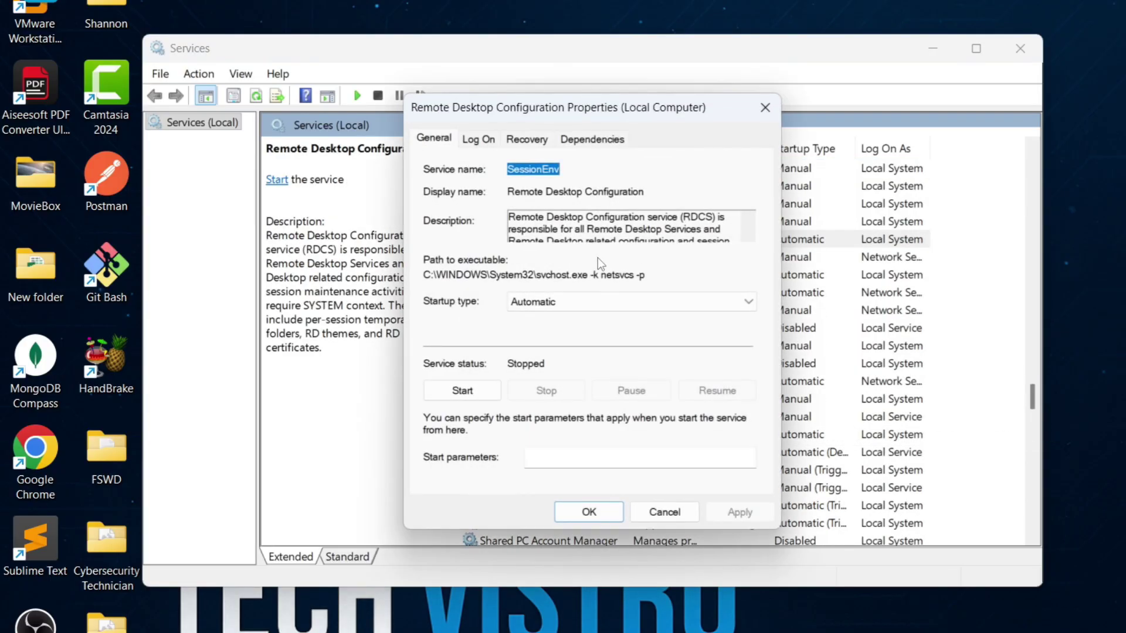
pyautogui.click(749, 302)
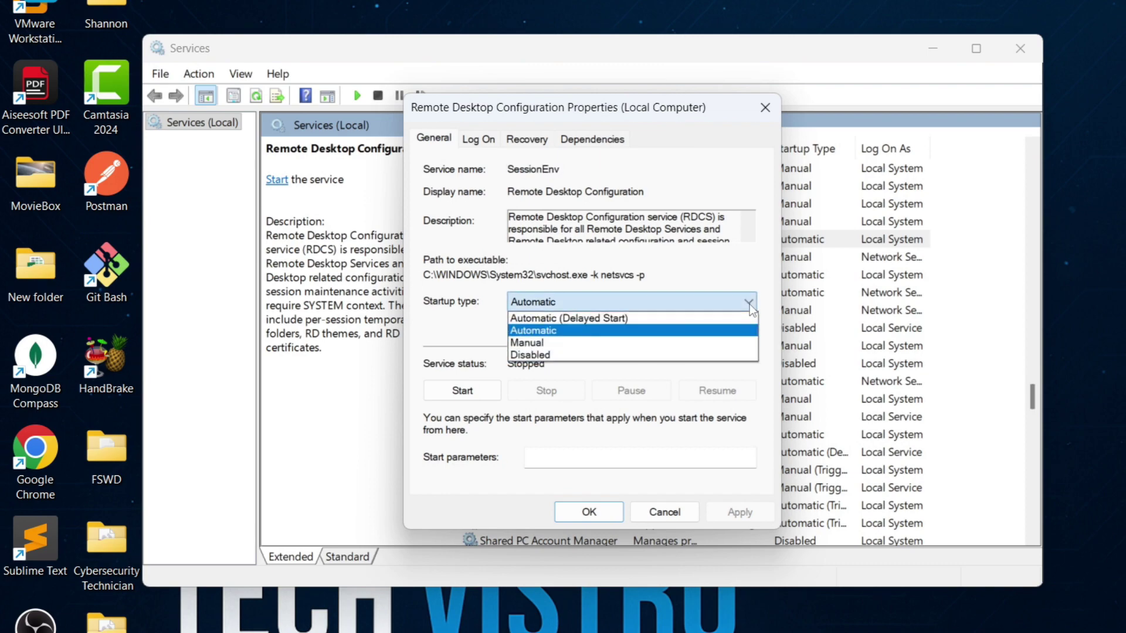
pyautogui.click(631, 355)
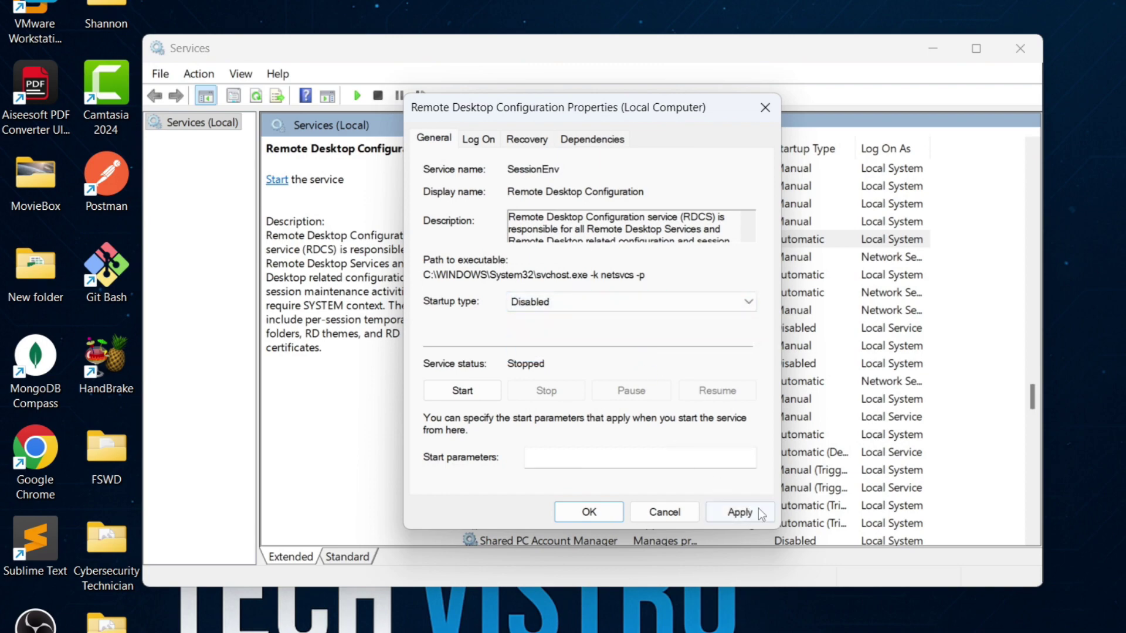
pyautogui.click(739, 513)
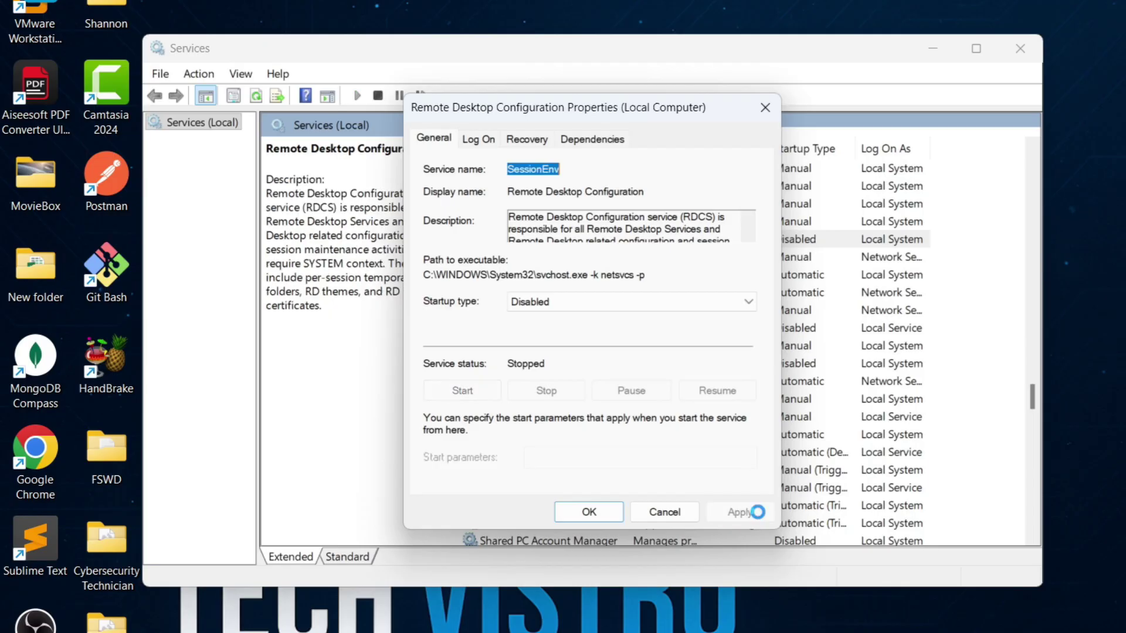
pyautogui.click(610, 514)
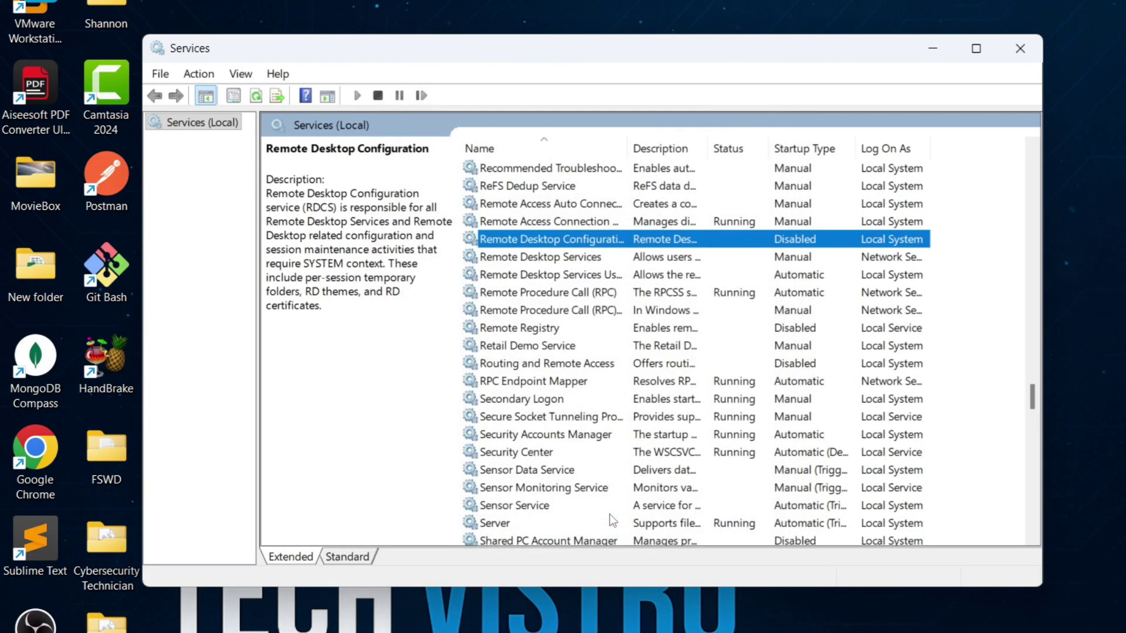
# - Set the Remote Desktop Services startup type to Disabled and apply it
pyautogui.doubleClick(568, 259)
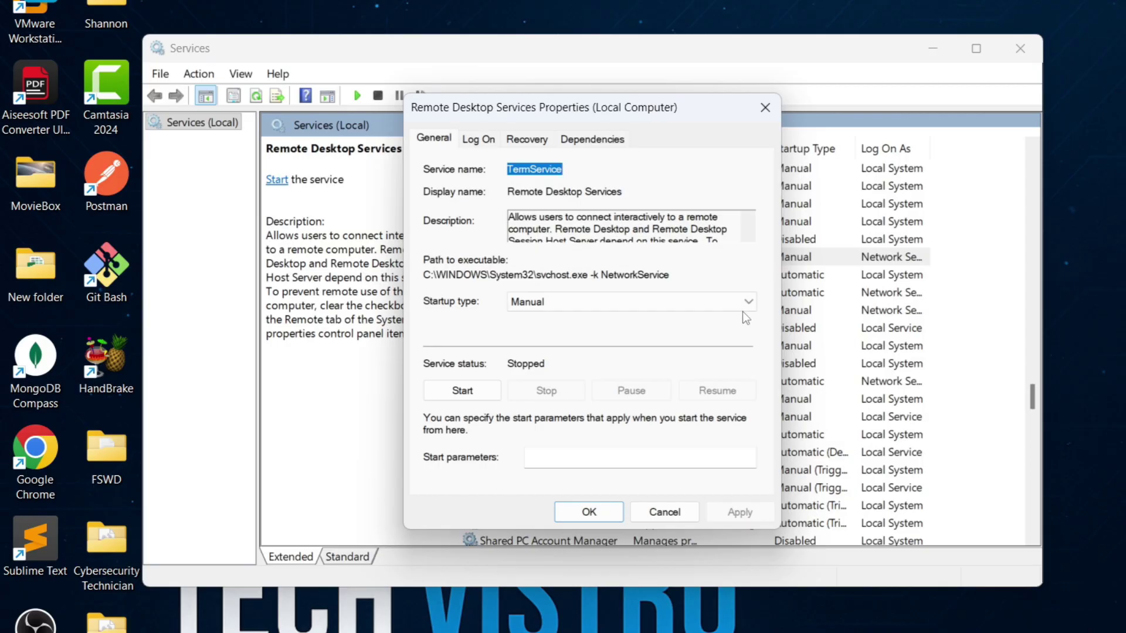
pyautogui.click(747, 308)
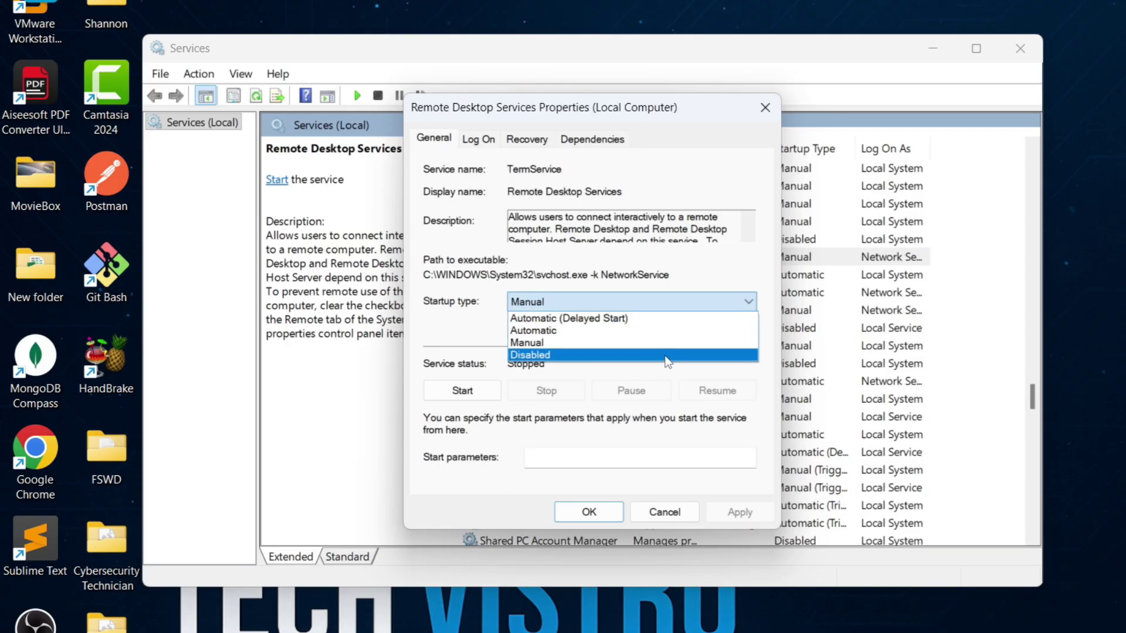
pyautogui.click(666, 355)
pyautogui.click(768, 513)
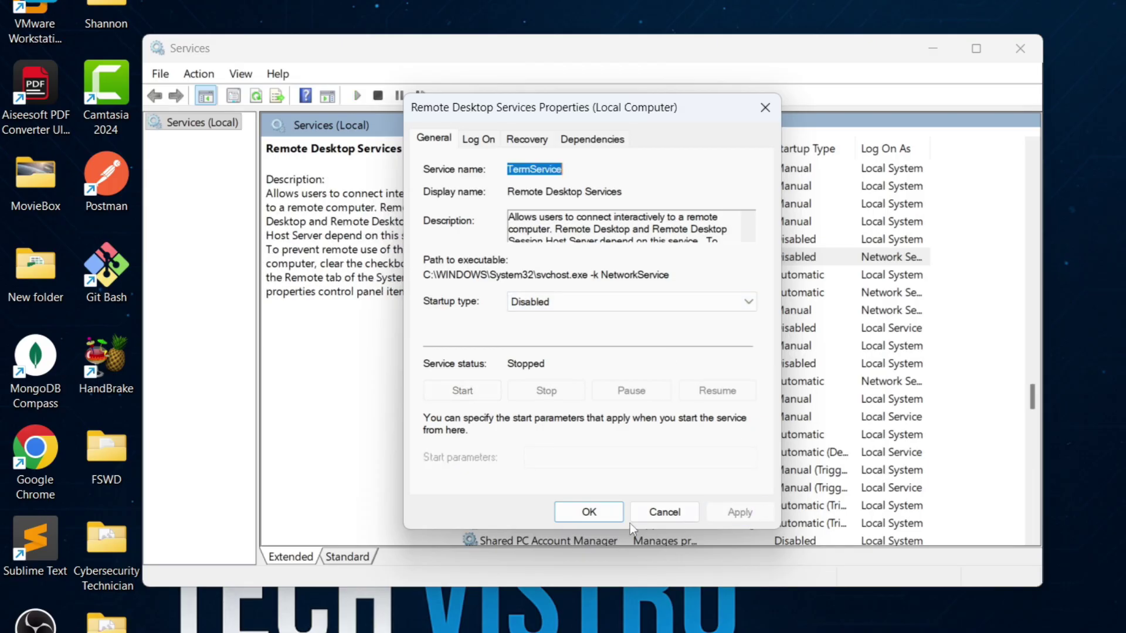
pyautogui.click(584, 507)
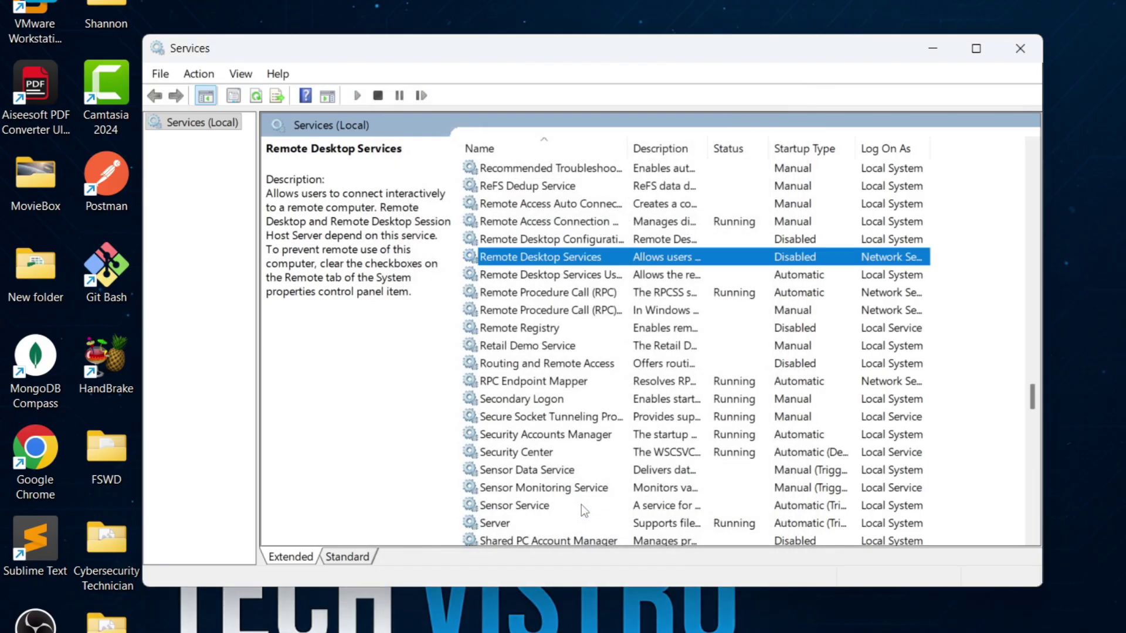
# - Change Remote Desktop Services UserMode Port Redirector's startup type to Disabled and confirm
pyautogui.click(562, 279)
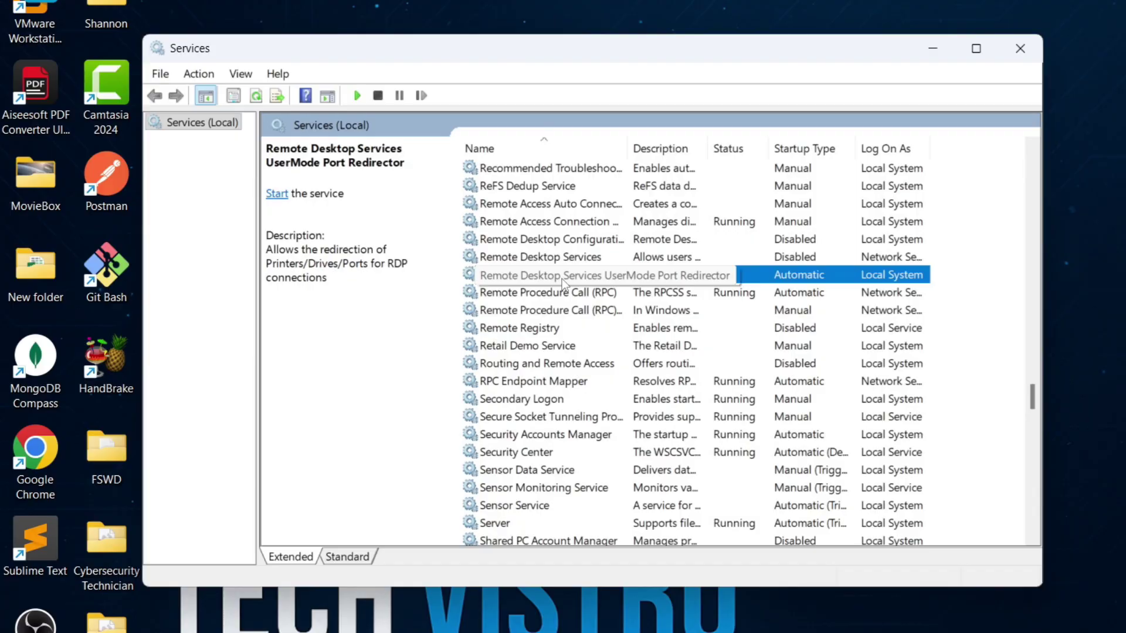
pyautogui.doubleClick(562, 279)
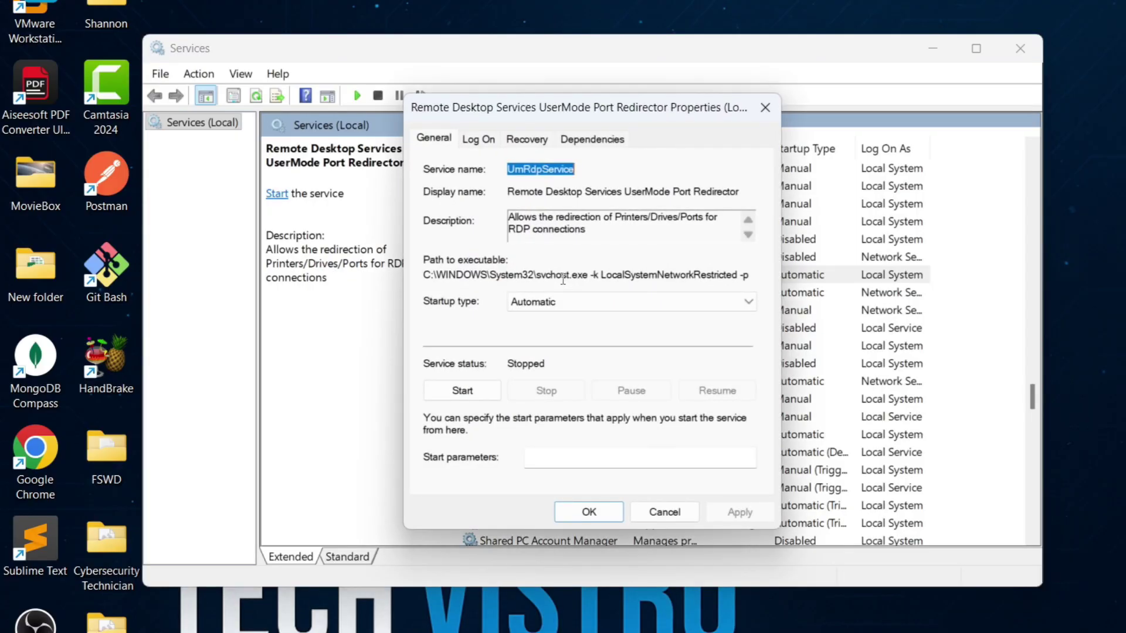
pyautogui.click(750, 303)
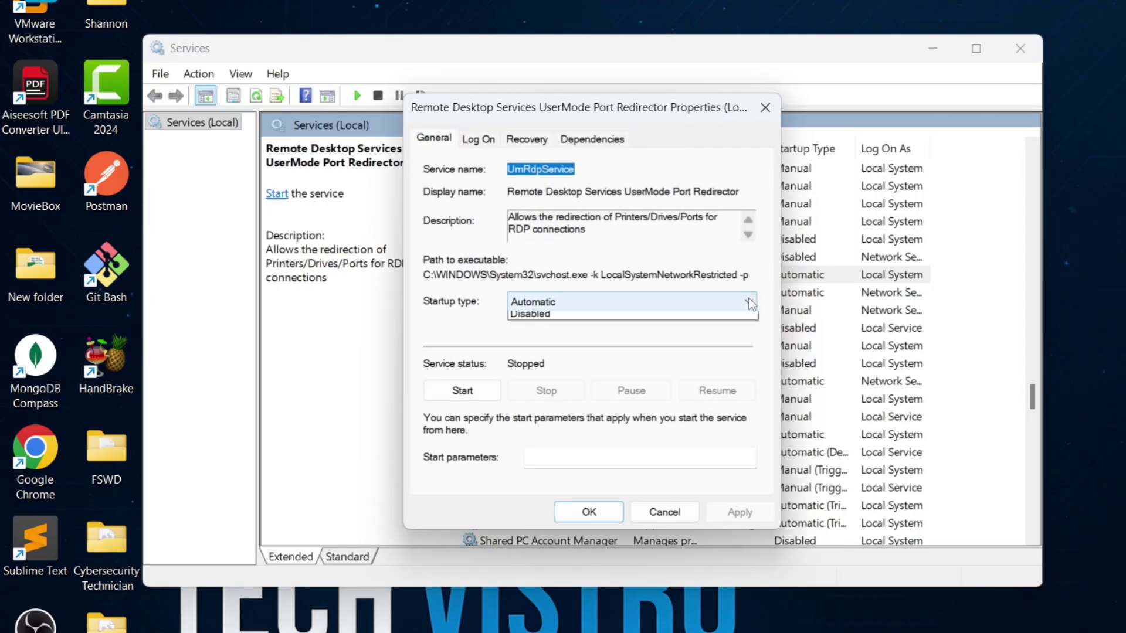
pyautogui.click(627, 354)
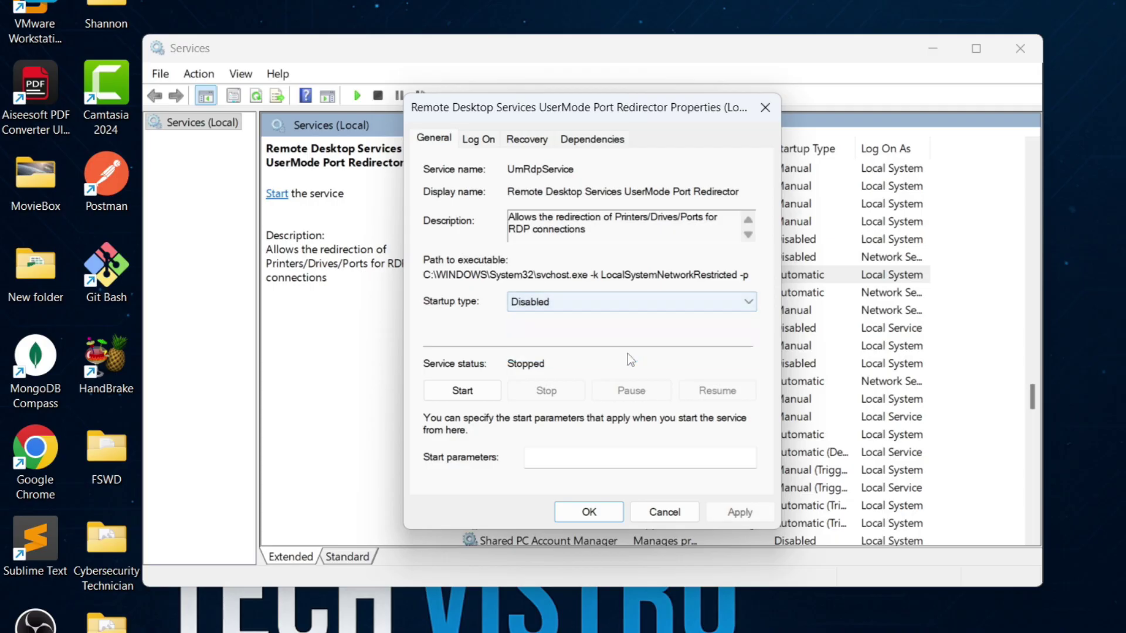
pyautogui.click(752, 509)
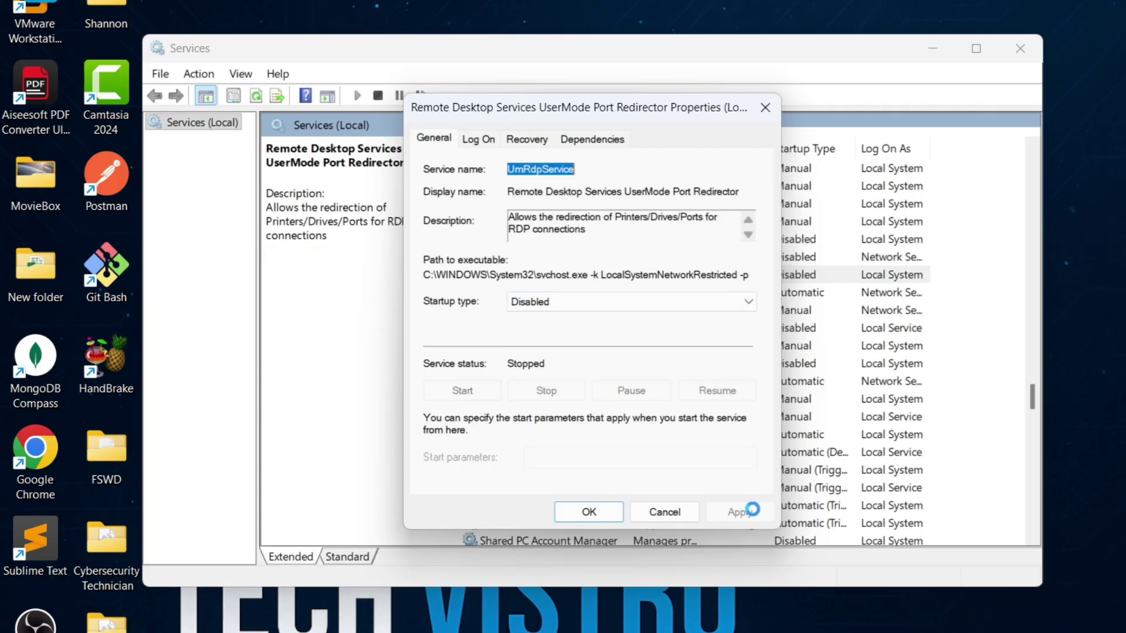
pyautogui.click(614, 507)
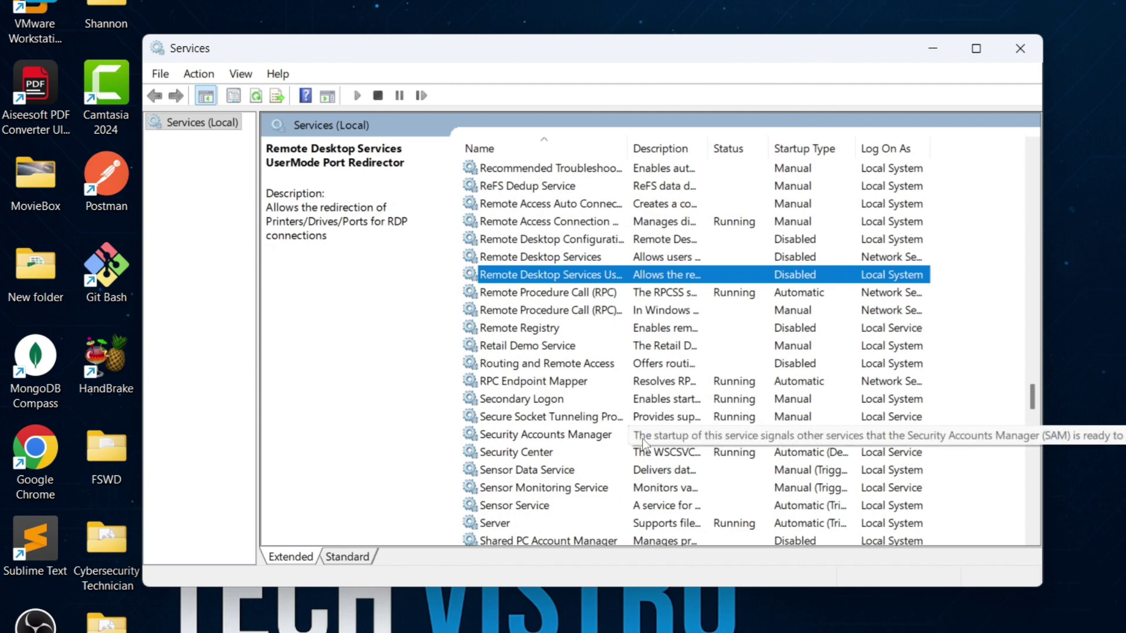
# - Find Sensor Service further down the list, switch its startup to Disabled, and apply
pyautogui.scroll(-1, 643, 444)
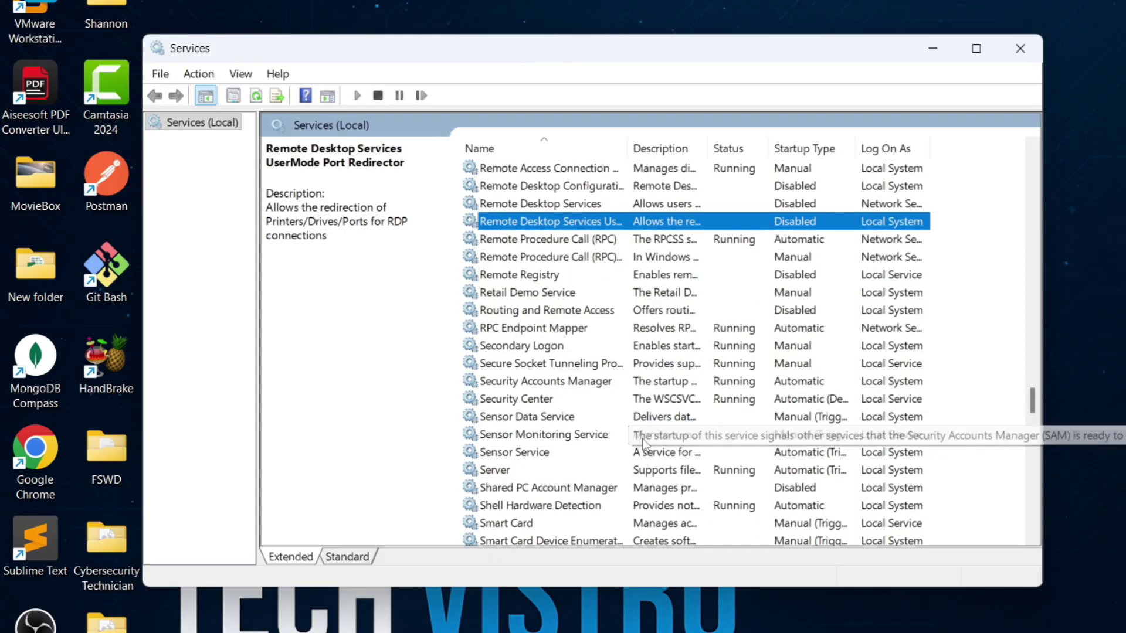
pyautogui.scroll(-1, 643, 444)
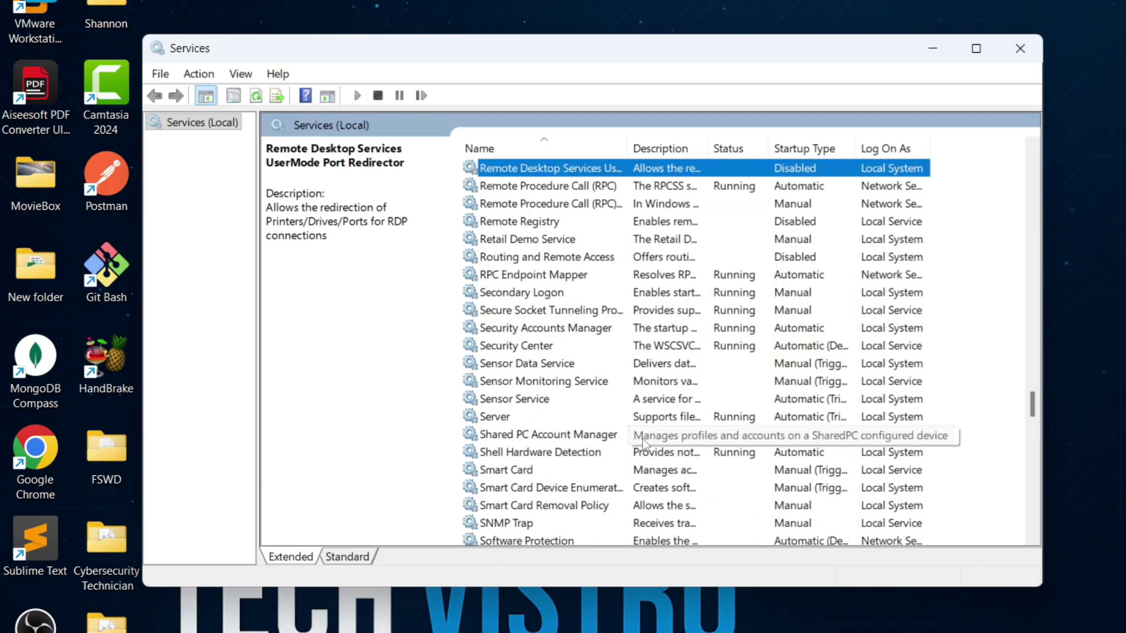
pyautogui.scroll(-1, 643, 444)
pyautogui.scroll(-1, 643, 444)
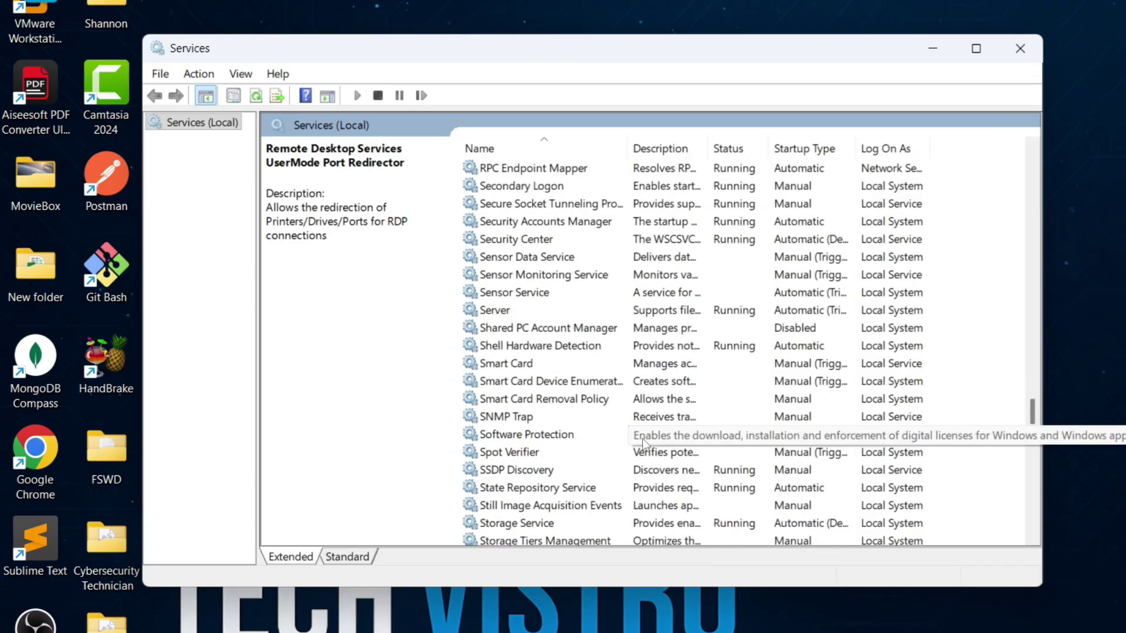
pyautogui.click(526, 297)
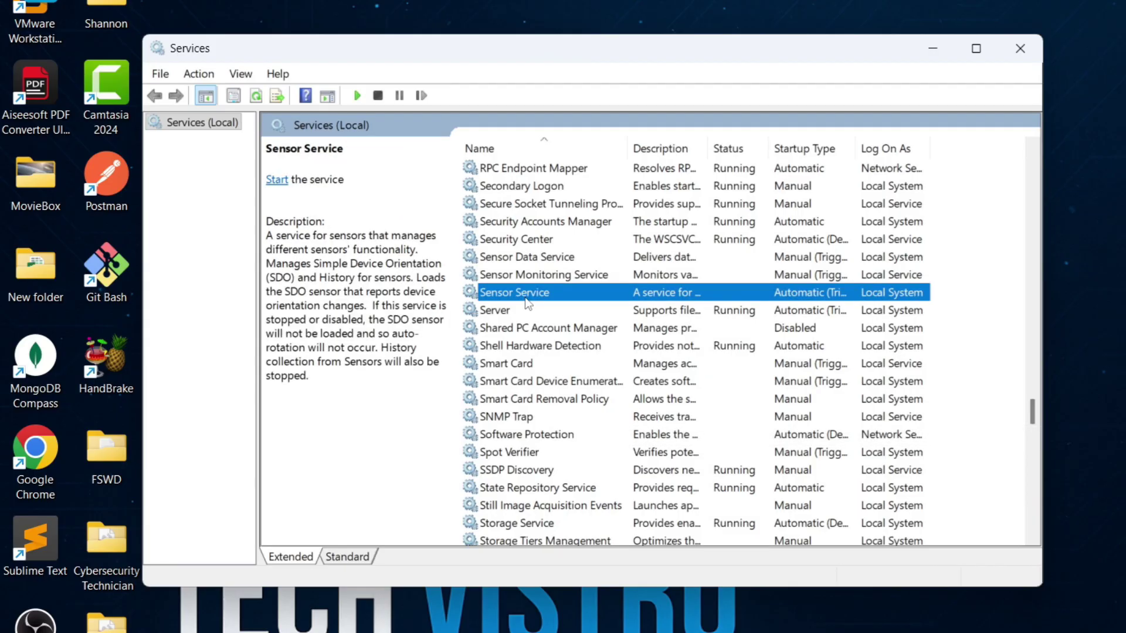
pyautogui.doubleClick(527, 302)
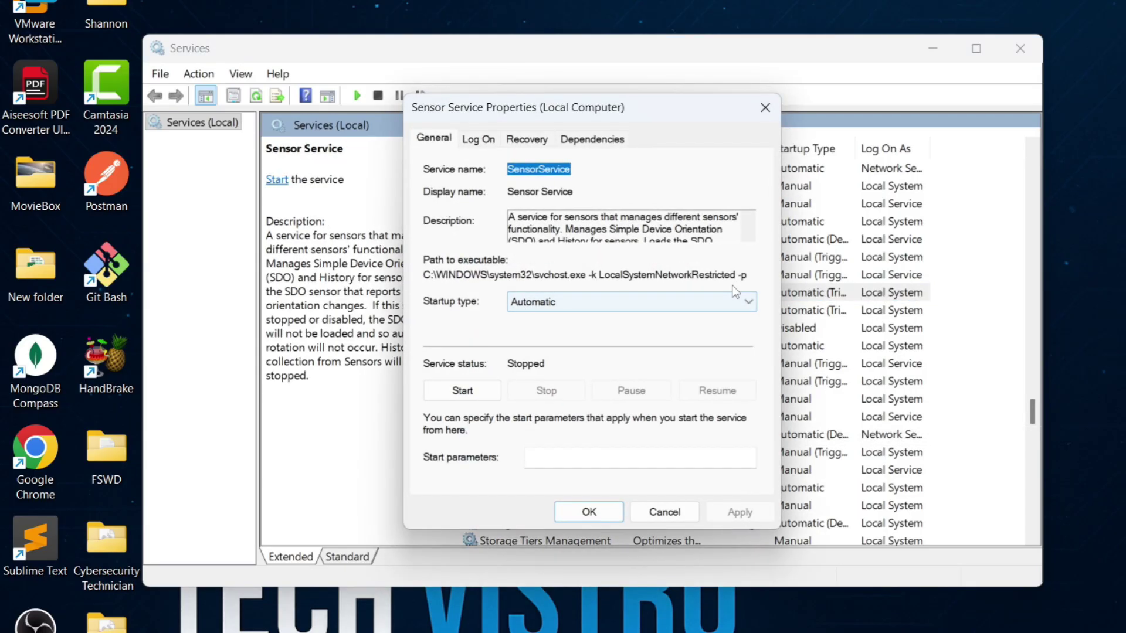
pyautogui.click(755, 298)
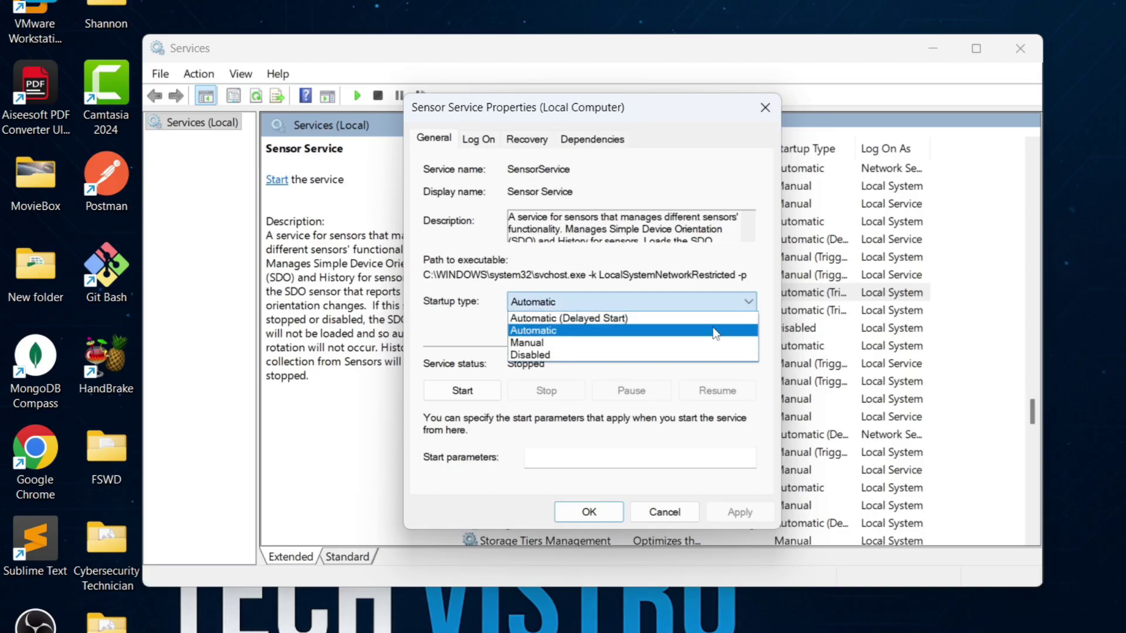
pyautogui.click(666, 356)
pyautogui.click(734, 517)
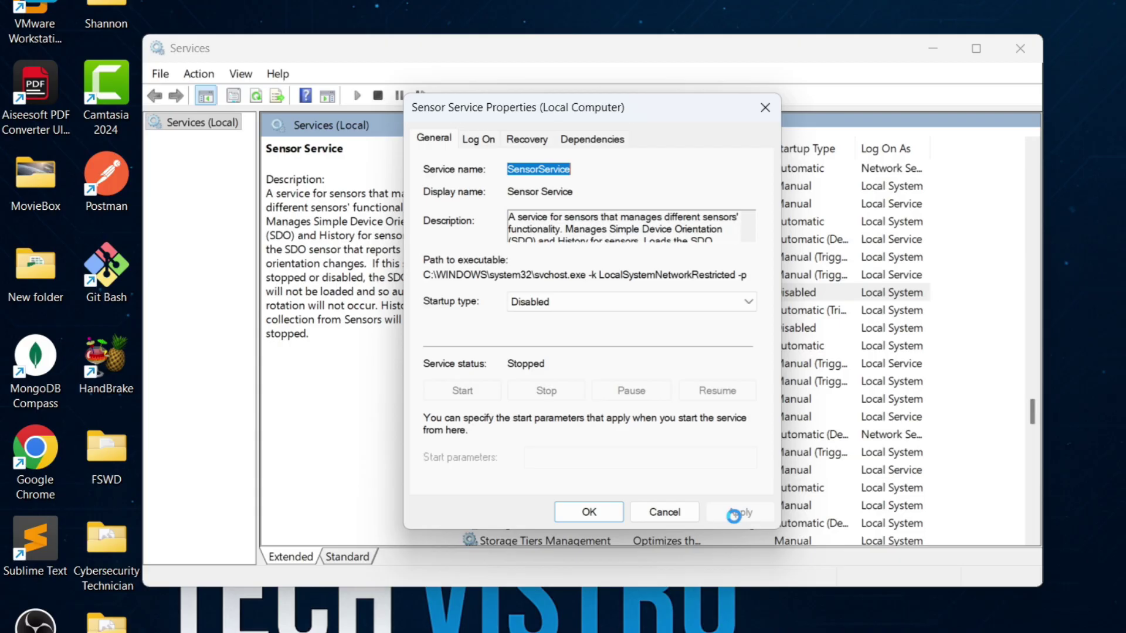
pyautogui.click(604, 511)
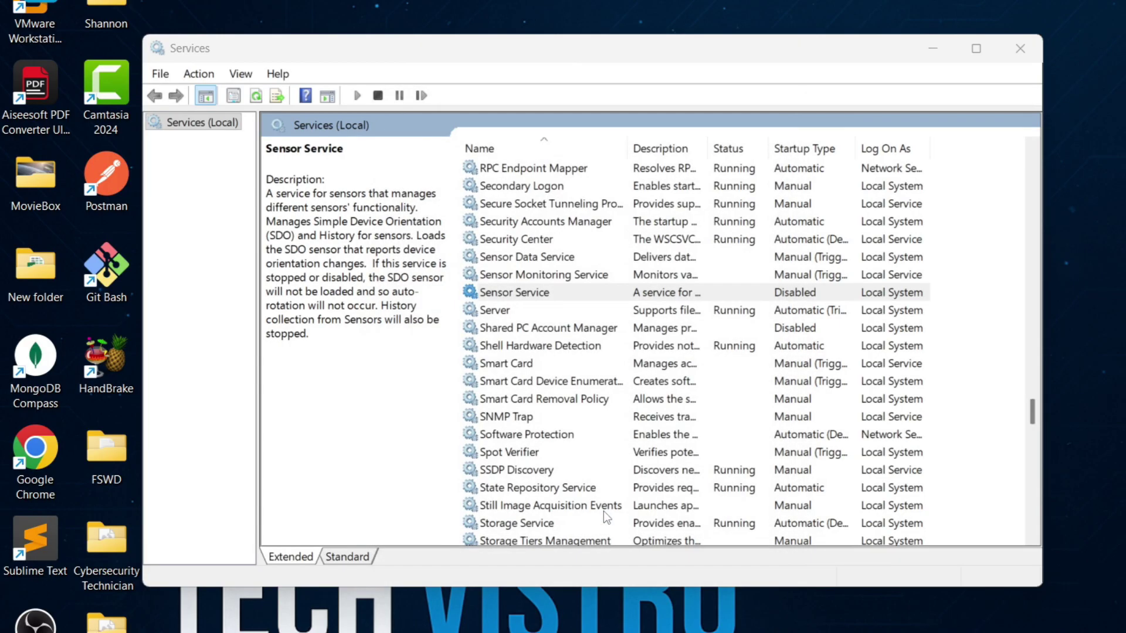
# - Set the Smart Card service's startup type to Disabled and apply it
pyautogui.click(514, 364)
pyautogui.doubleClick(514, 365)
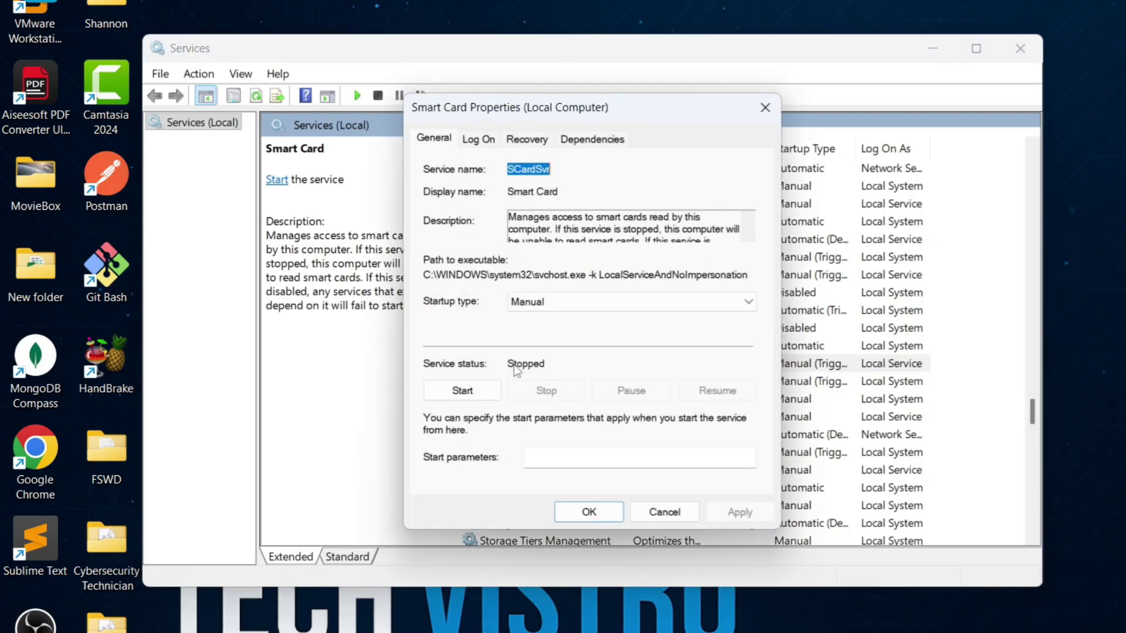
pyautogui.click(744, 304)
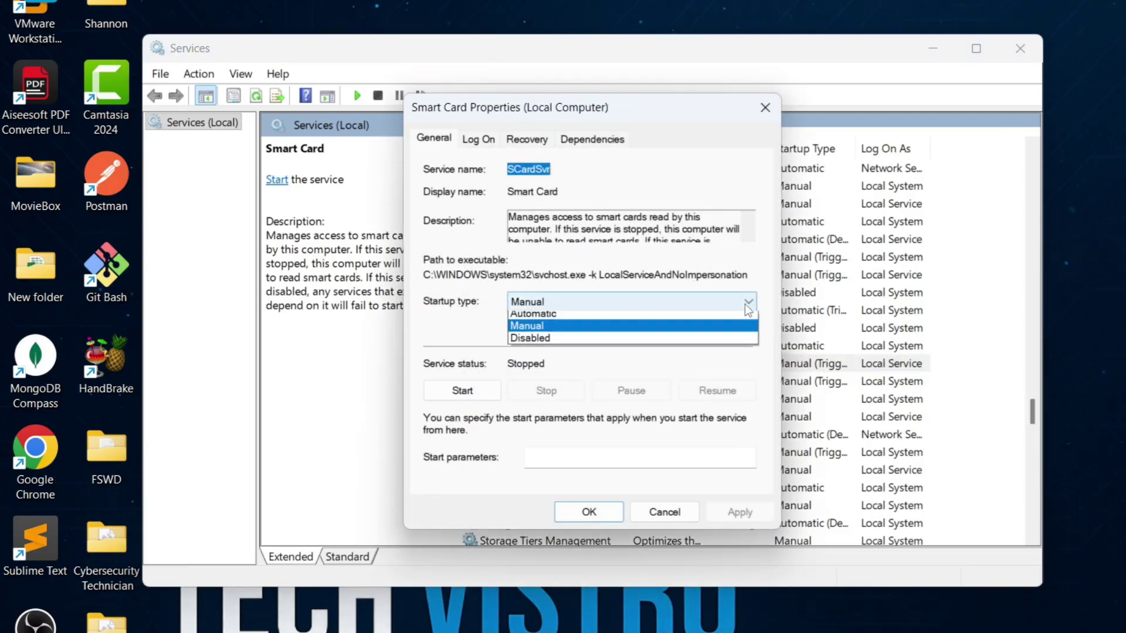
pyautogui.click(655, 357)
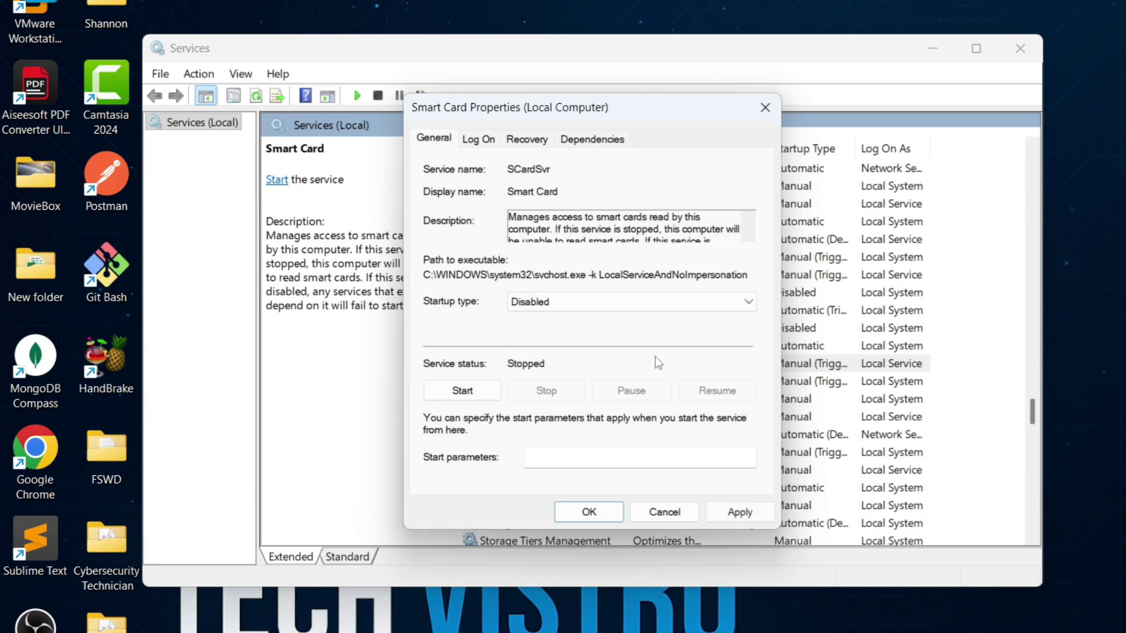
pyautogui.click(737, 512)
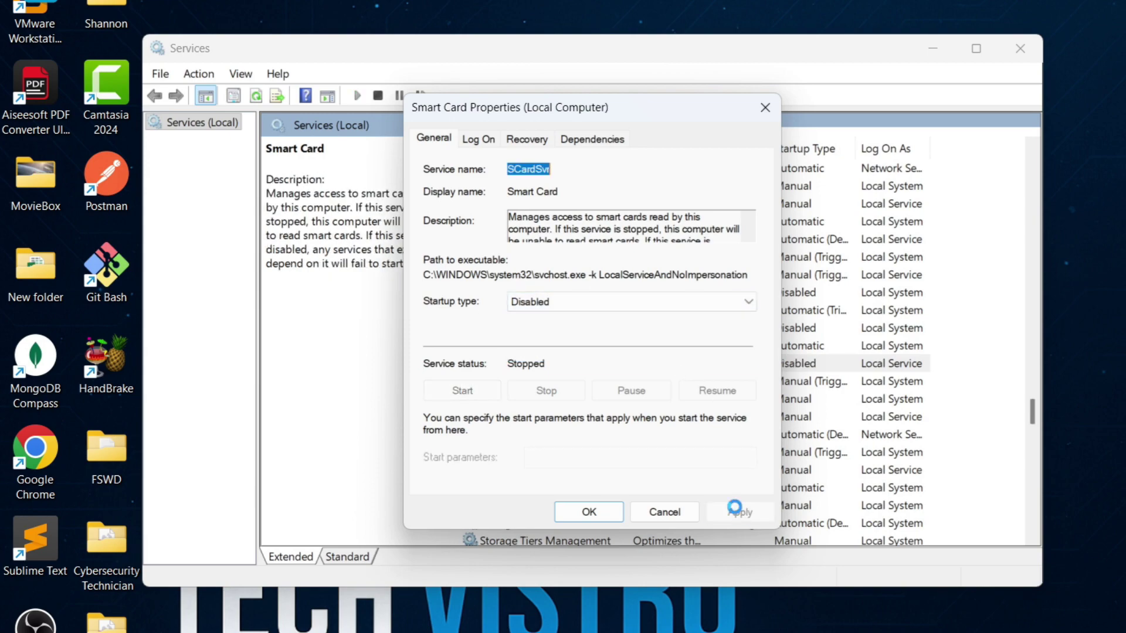
pyautogui.click(596, 513)
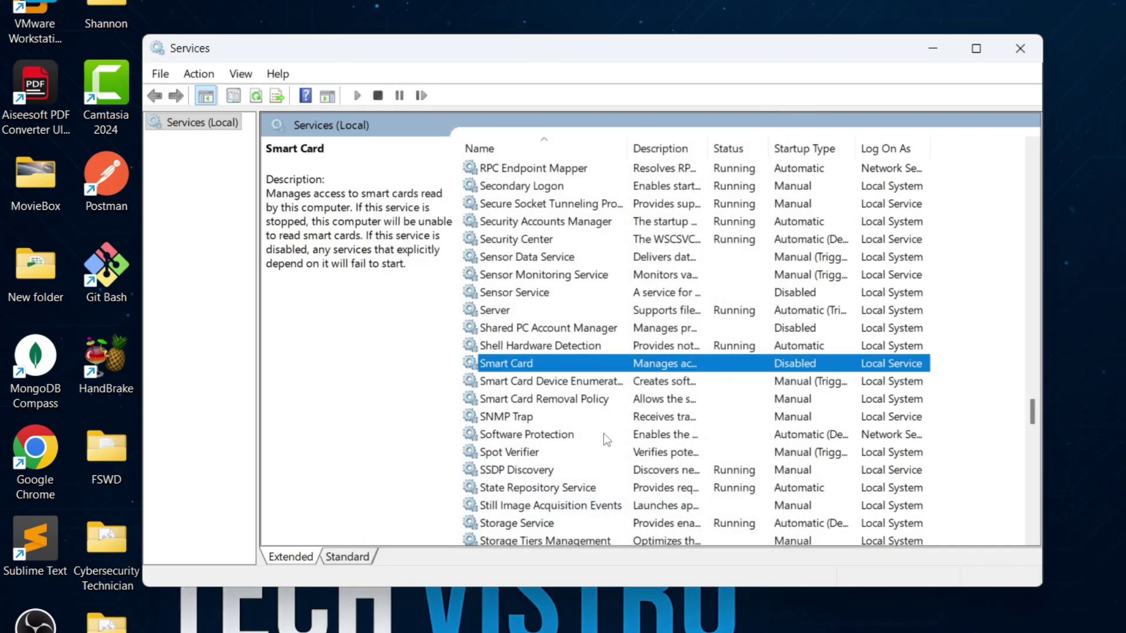
# - Set Smart Card Device Enumeration Service's startup type to Disabled and apply it
pyautogui.scroll(-2, 603, 434)
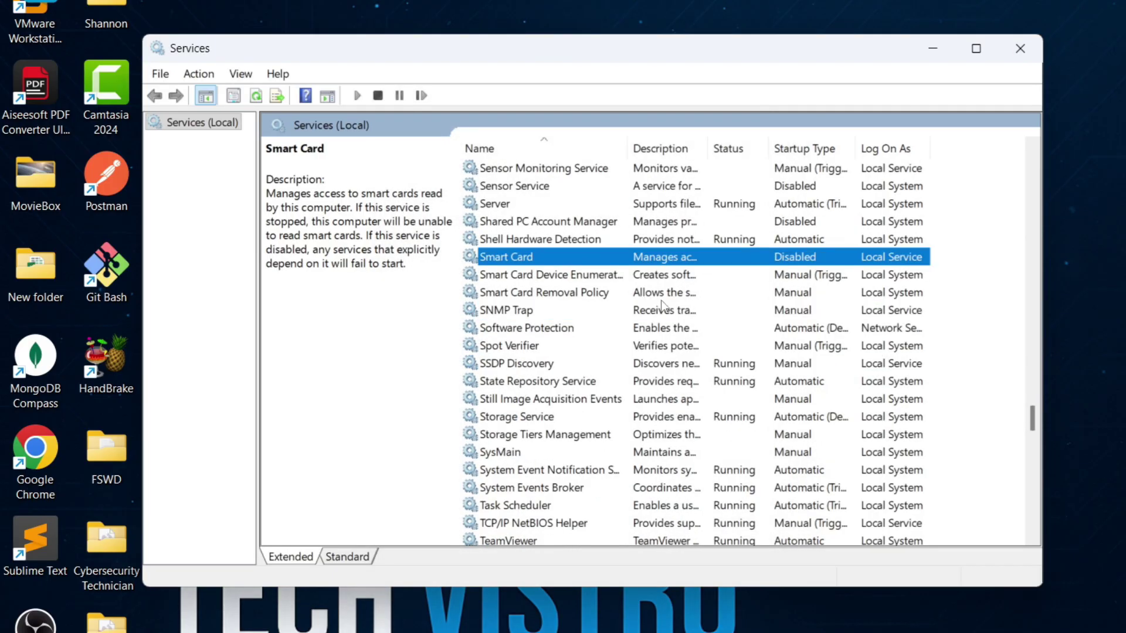
pyautogui.doubleClick(587, 274)
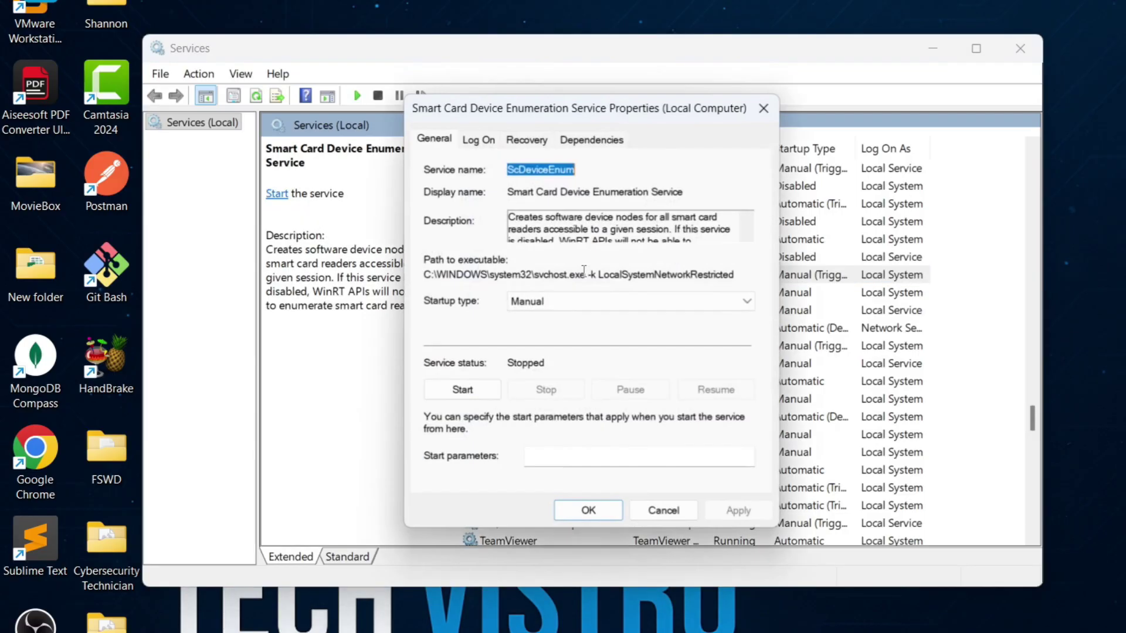
pyautogui.click(749, 303)
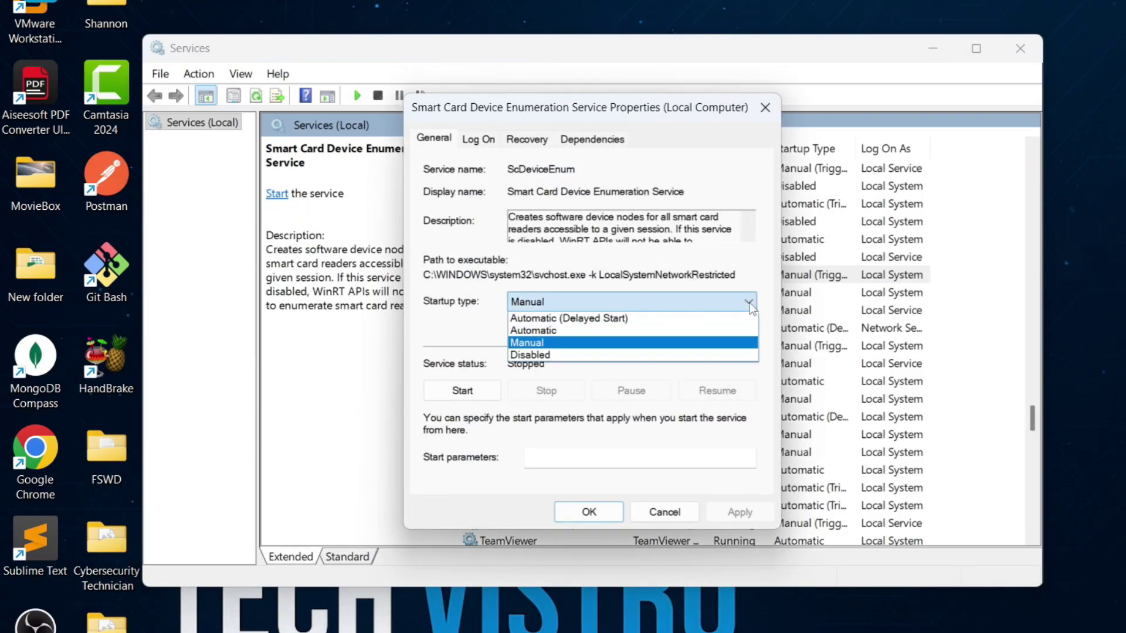
pyautogui.click(667, 354)
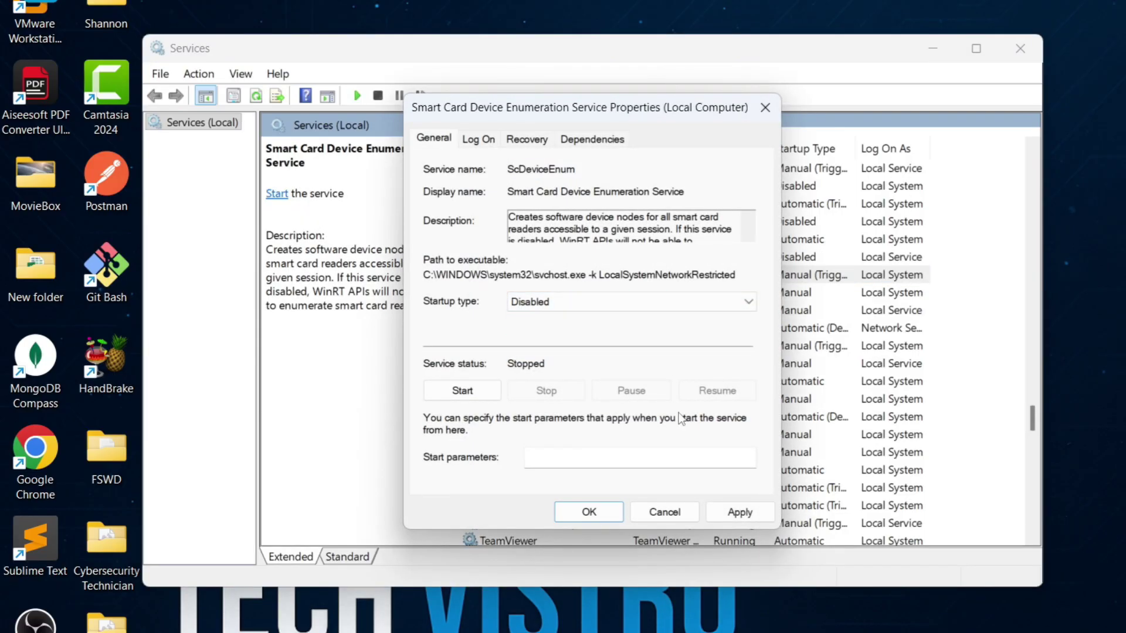
pyautogui.click(740, 512)
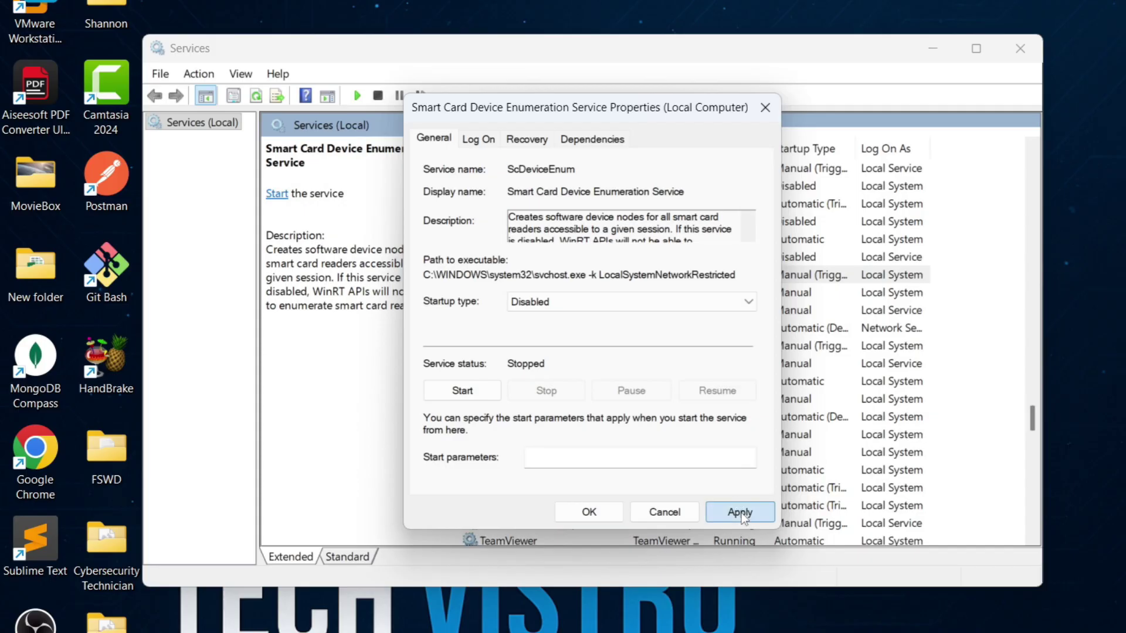
pyautogui.click(608, 513)
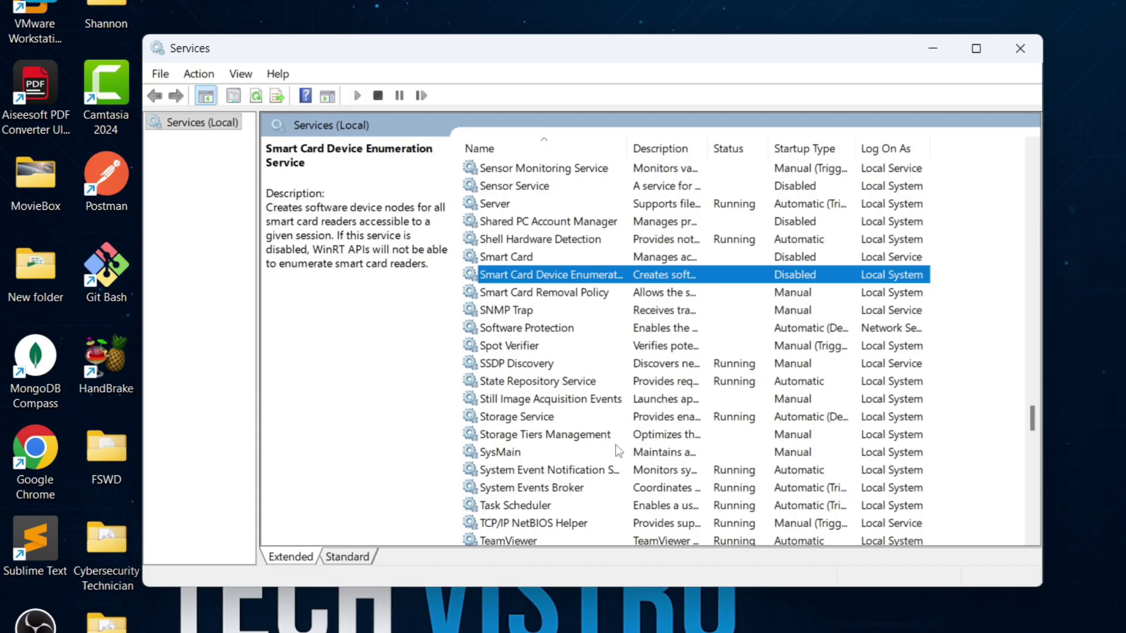
# - Set Smart Card Removal Policy's startup type to Disabled and apply it
pyautogui.doubleClick(558, 293)
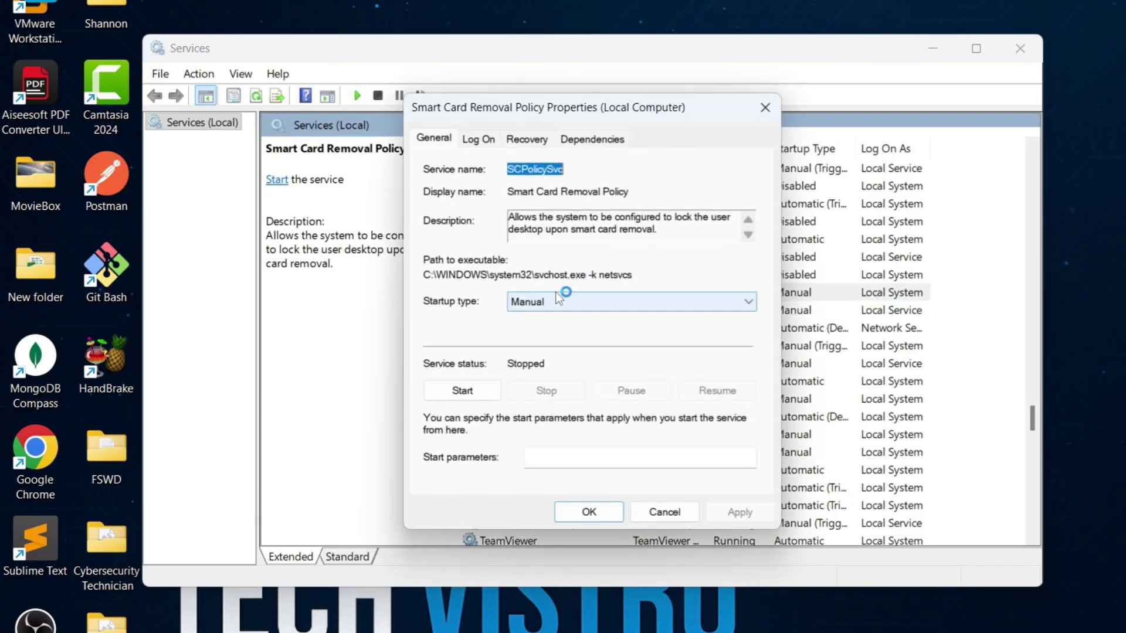
pyautogui.click(755, 303)
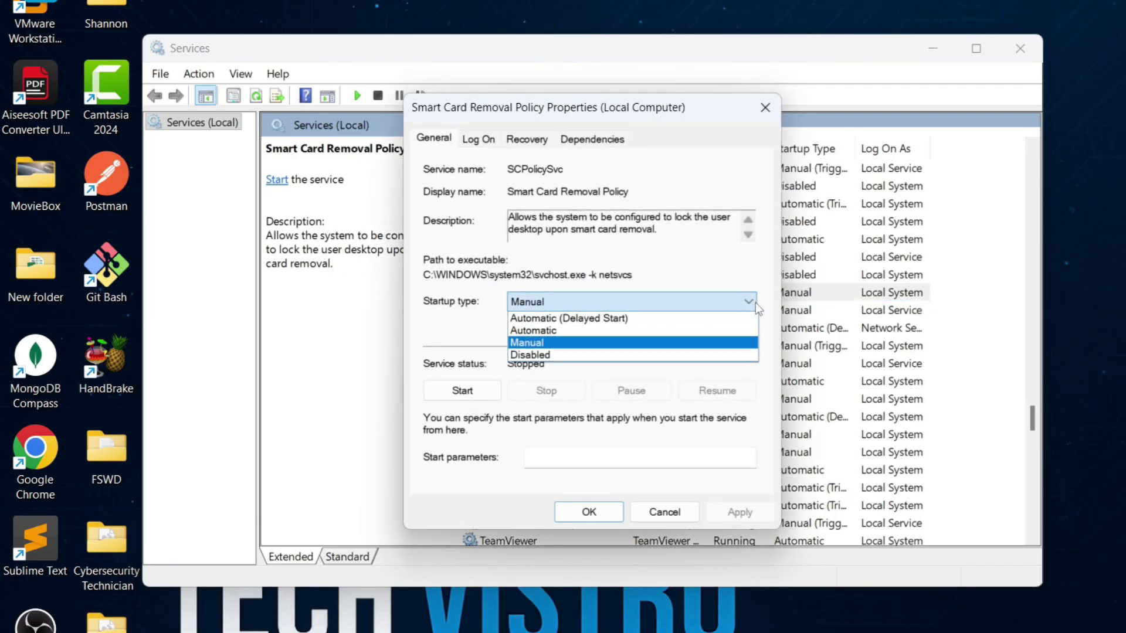
pyautogui.click(687, 356)
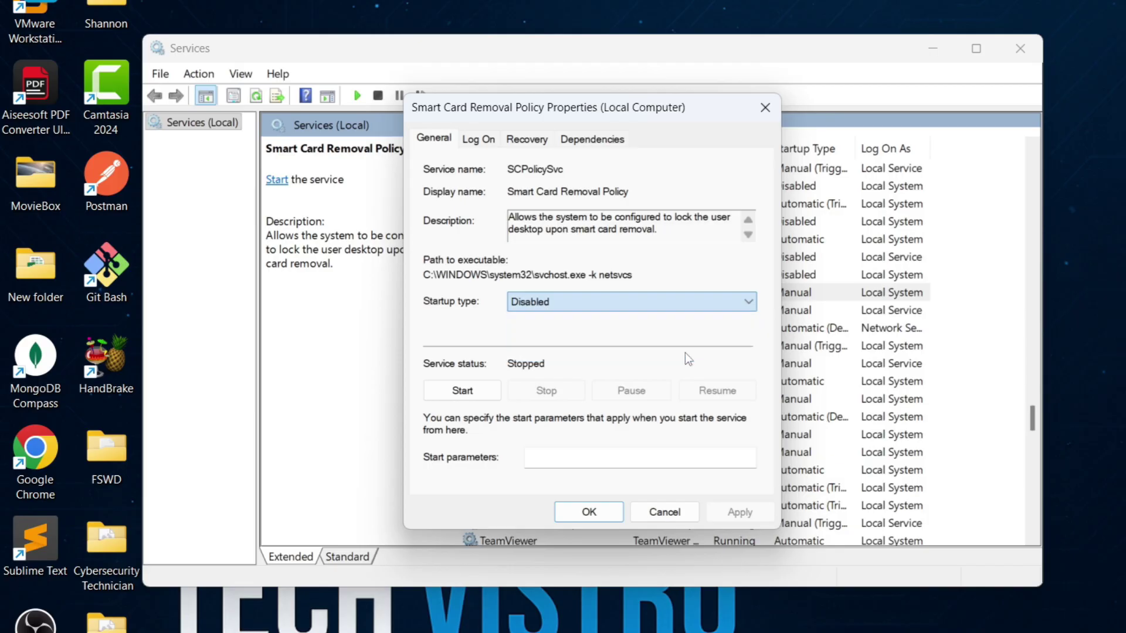
pyautogui.click(740, 513)
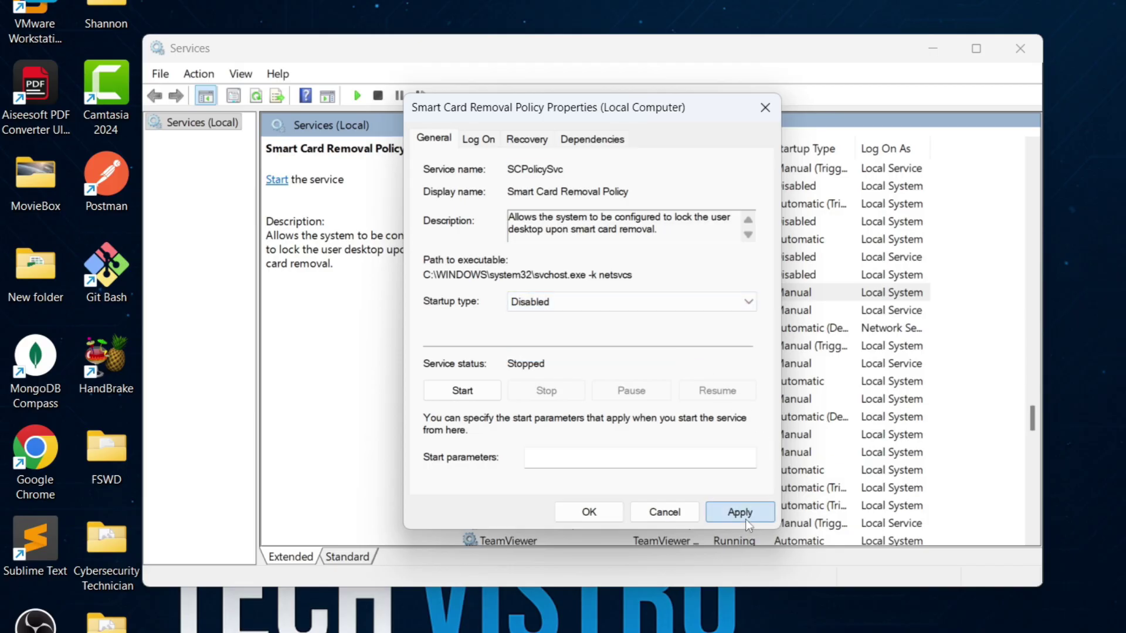
pyautogui.click(598, 510)
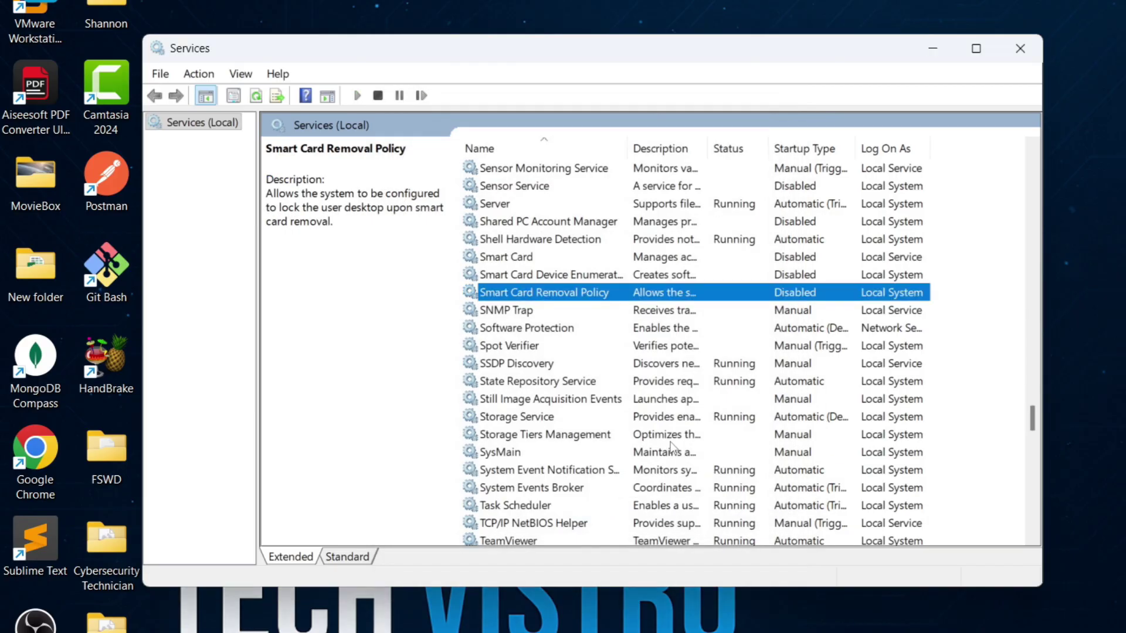
# - Change SysMain's startup type to Disabled in its properties and apply the change
pyautogui.scroll(-1, 671, 446)
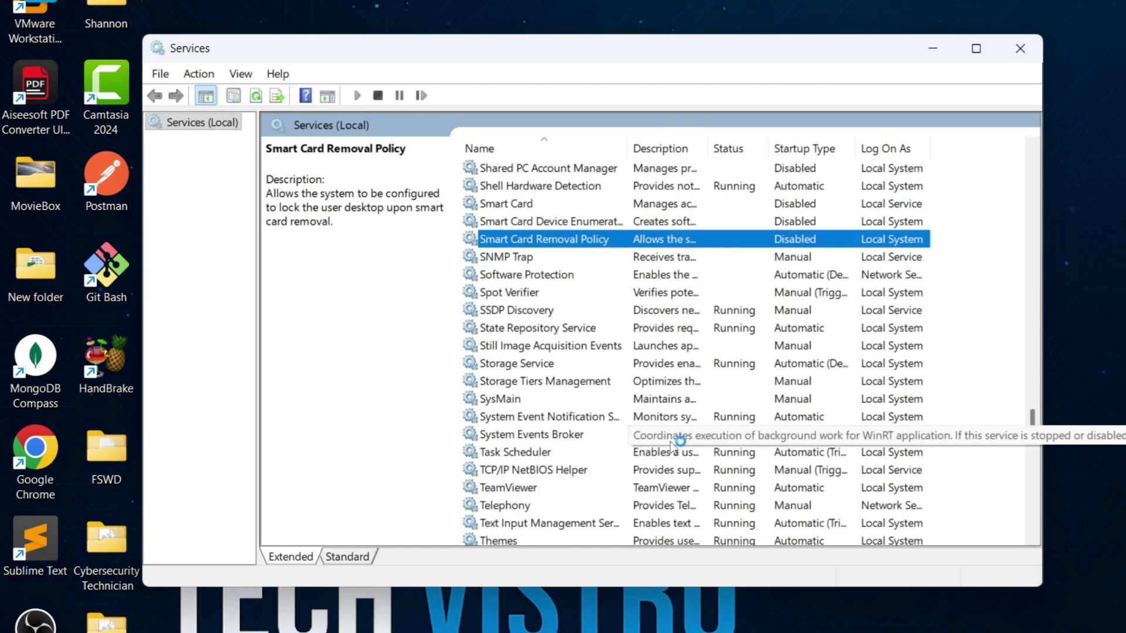
pyautogui.scroll(-2, 671, 445)
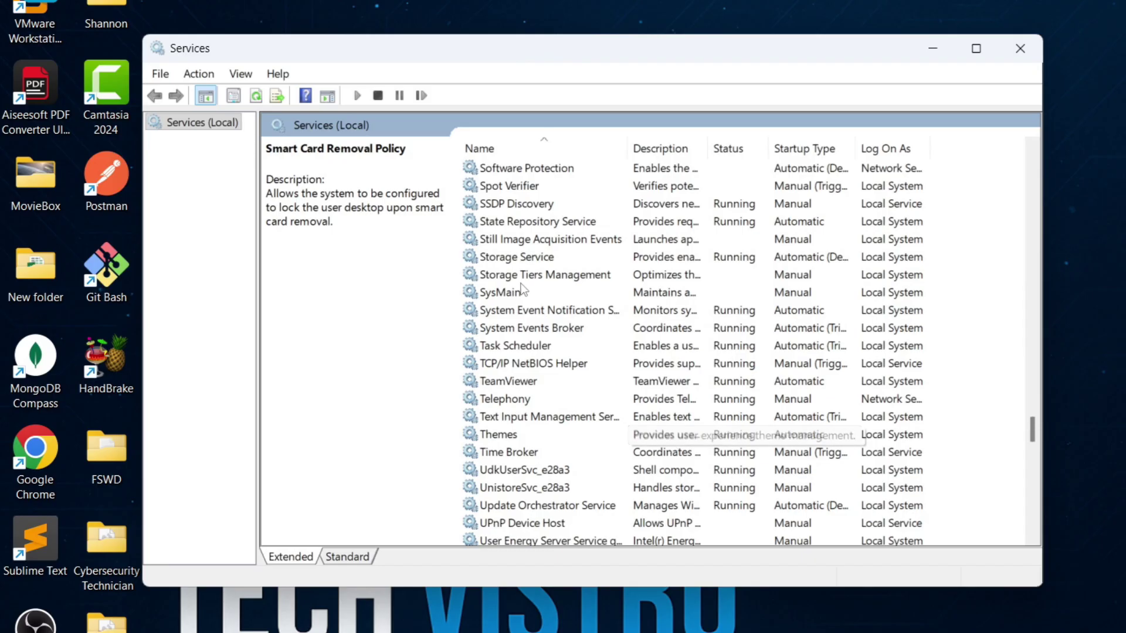
pyautogui.doubleClick(499, 292)
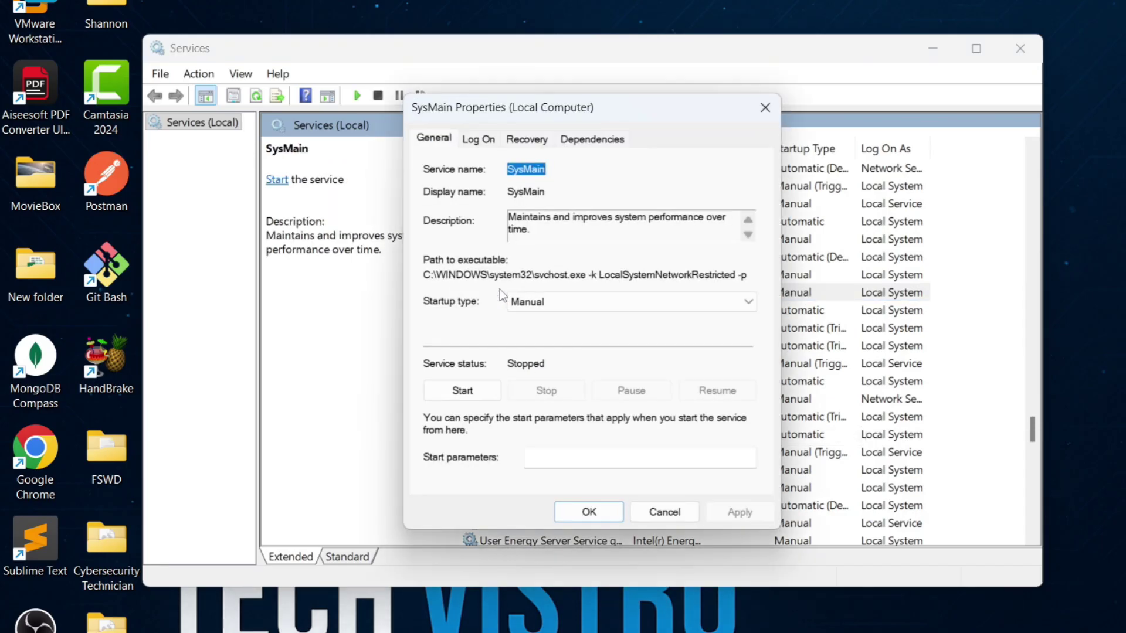
pyautogui.click(738, 306)
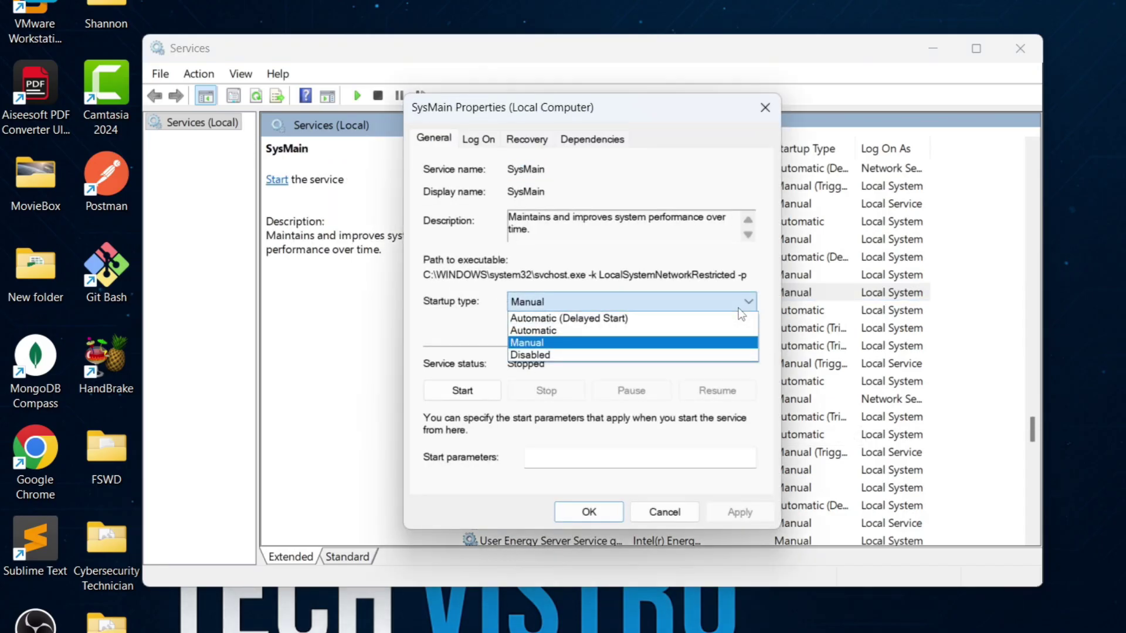
pyautogui.click(691, 356)
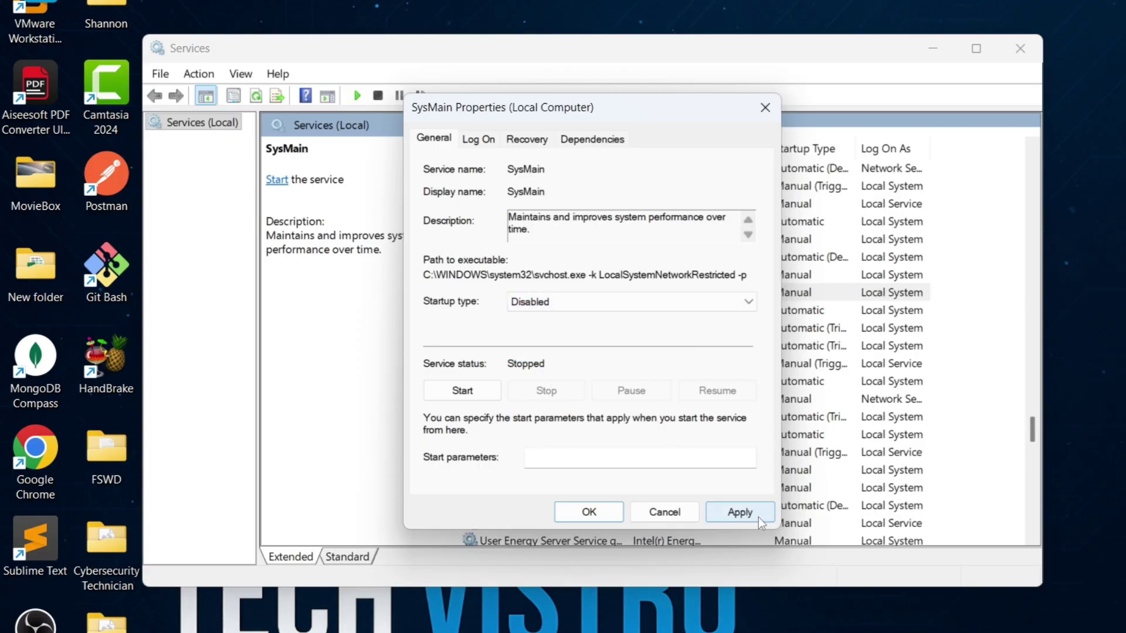
pyautogui.click(741, 514)
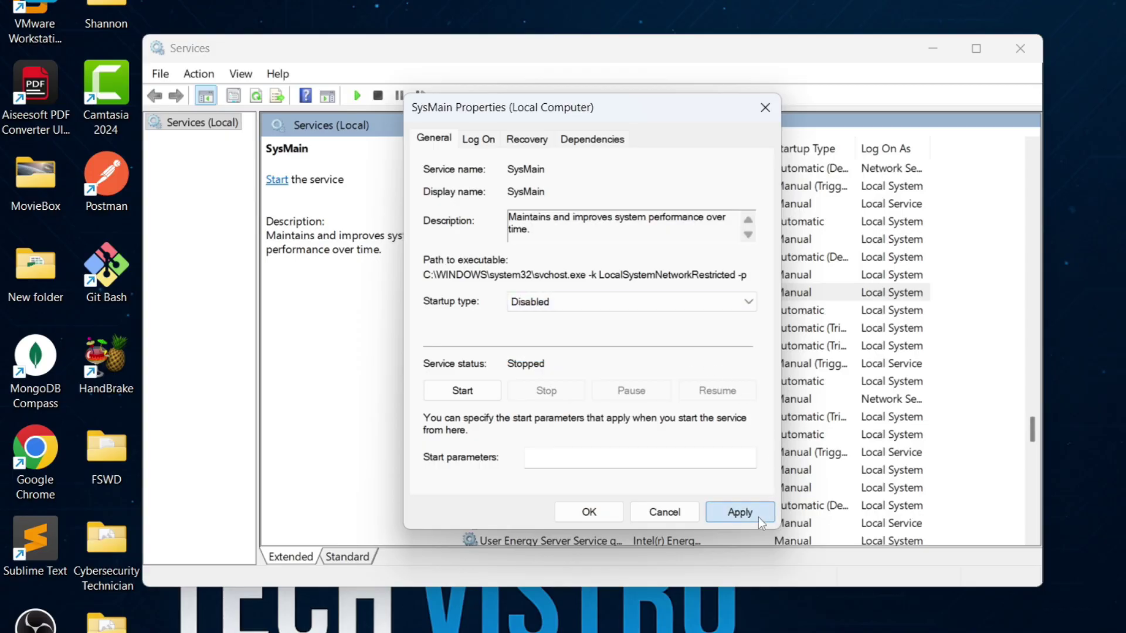
pyautogui.click(603, 508)
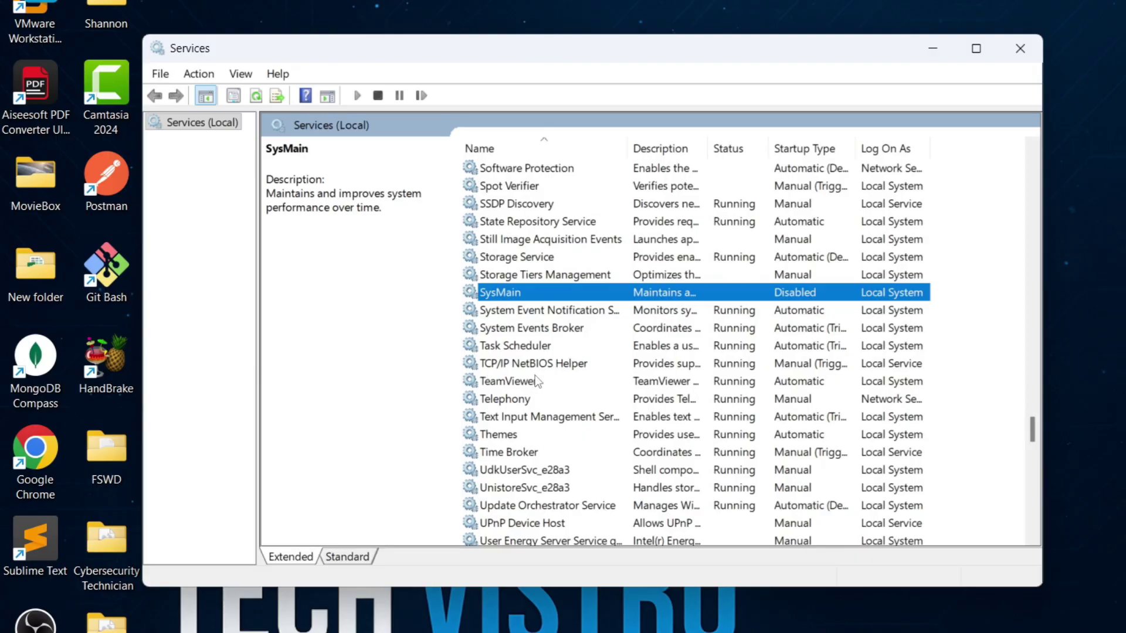
# - Scroll down to WalletService, change its startup type to Disabled, and apply
pyautogui.scroll(-1, 534, 381)
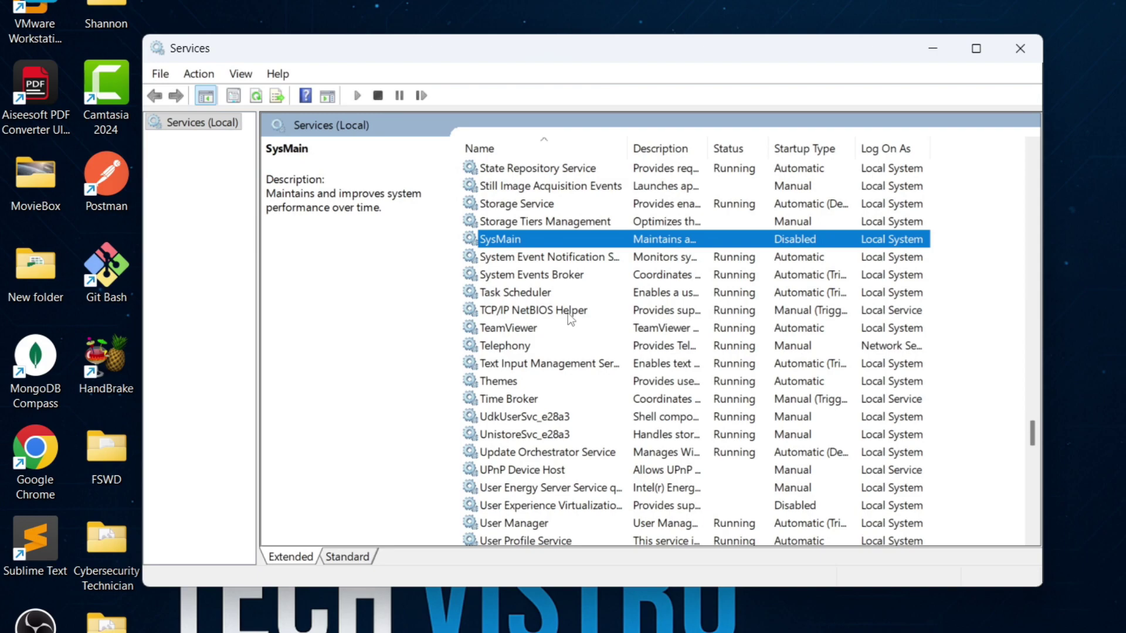
pyautogui.scroll(-2, 567, 313)
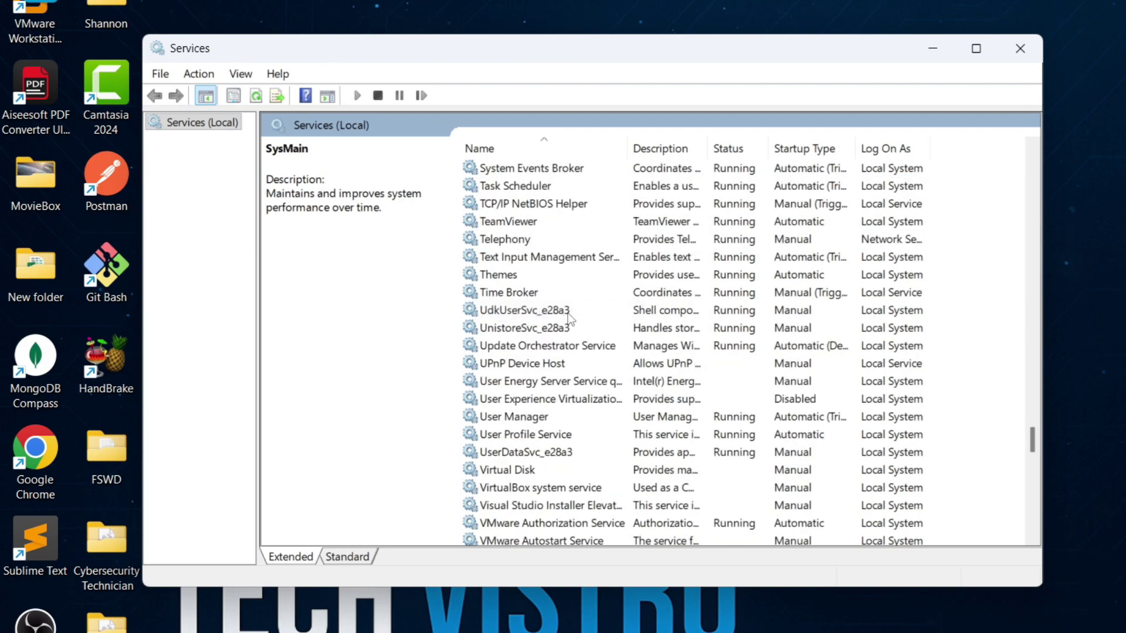
pyautogui.scroll(-4, 568, 313)
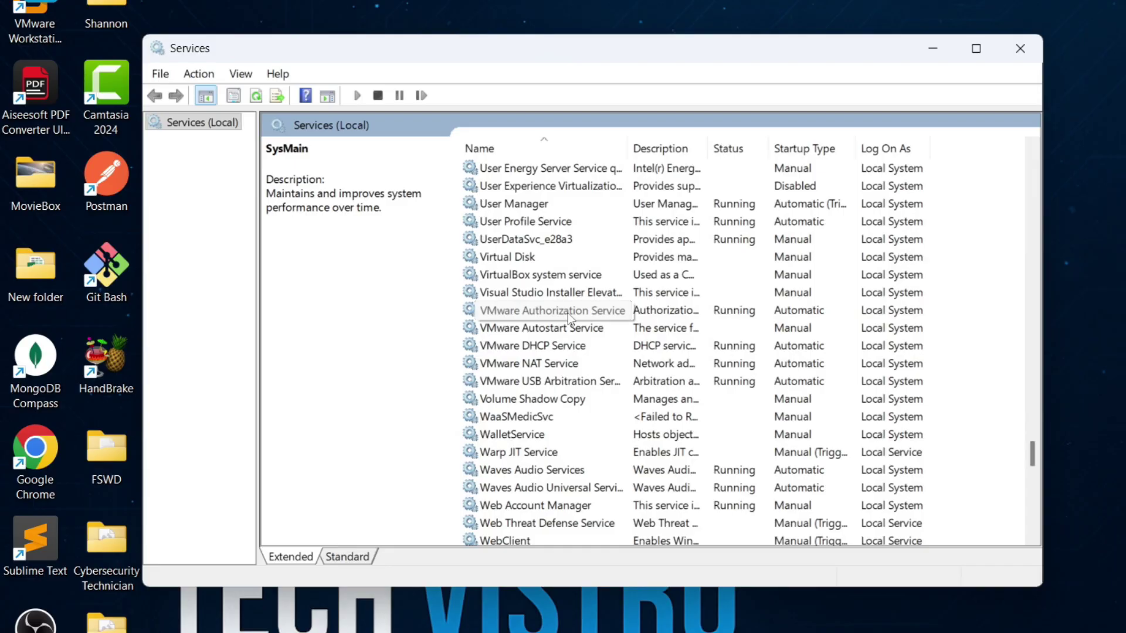
pyautogui.scroll(-2, 567, 313)
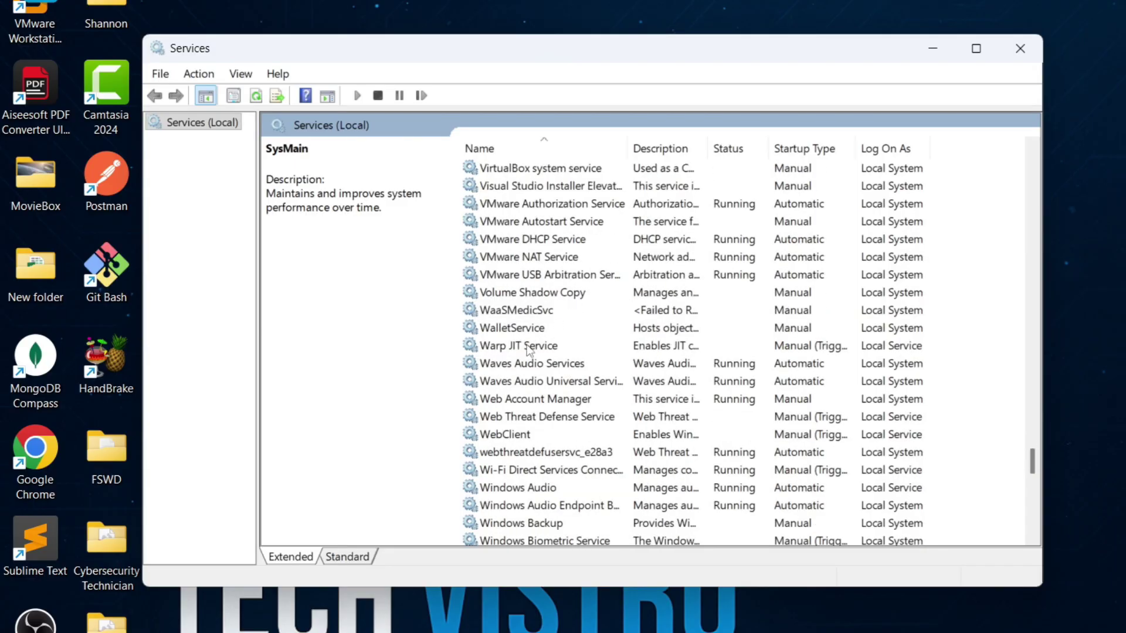
pyautogui.click(531, 328)
pyautogui.doubleClick(527, 329)
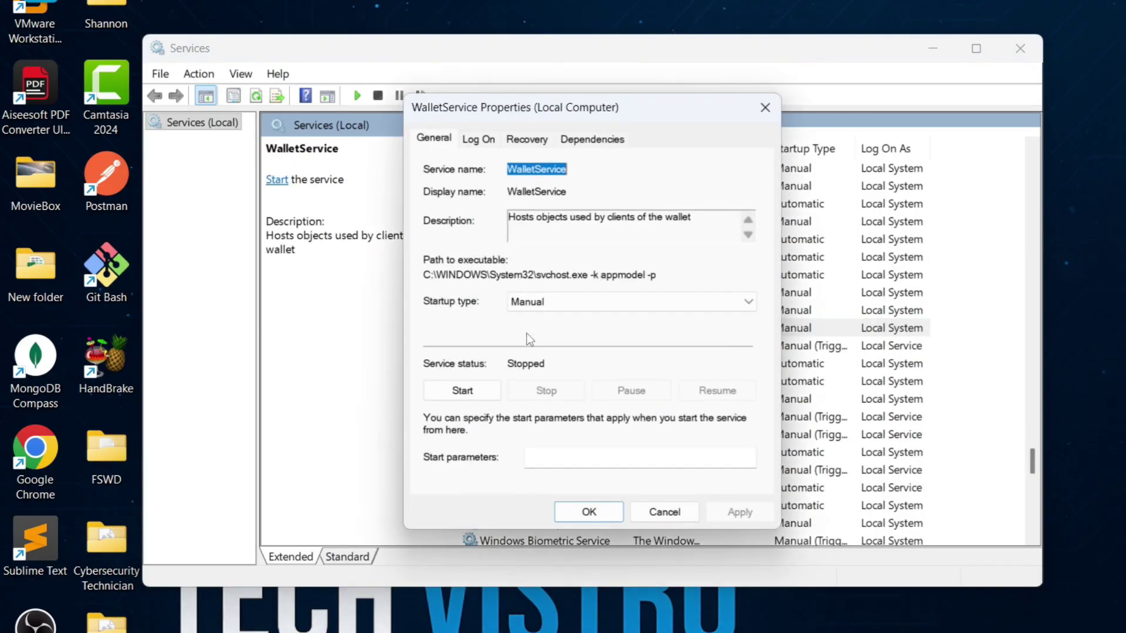
pyautogui.click(748, 301)
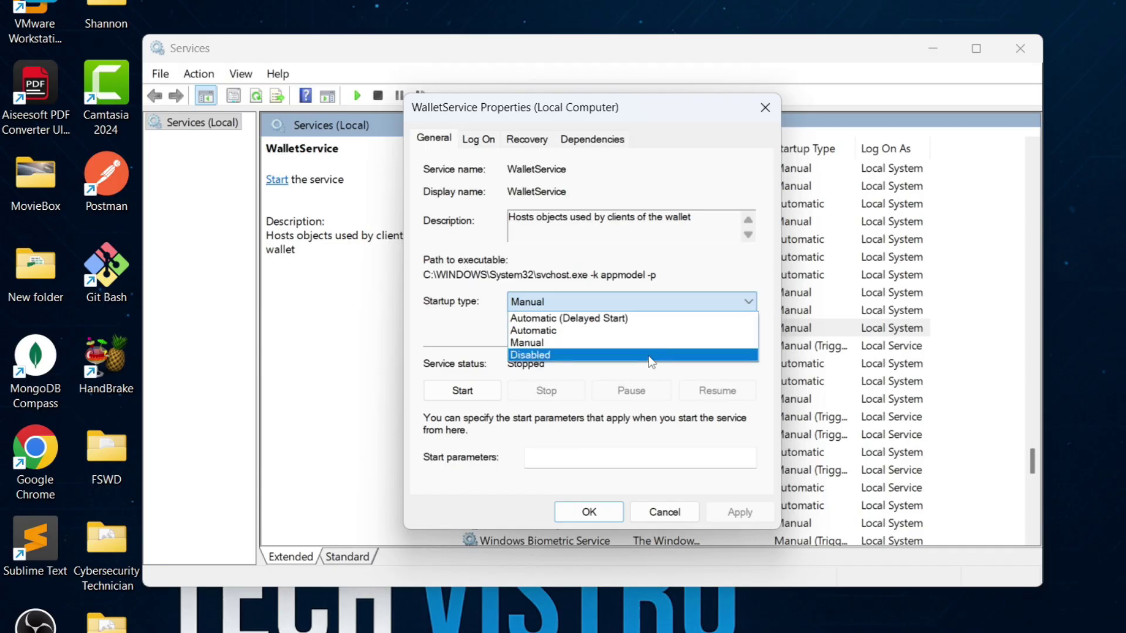
pyautogui.click(651, 354)
pyautogui.click(749, 514)
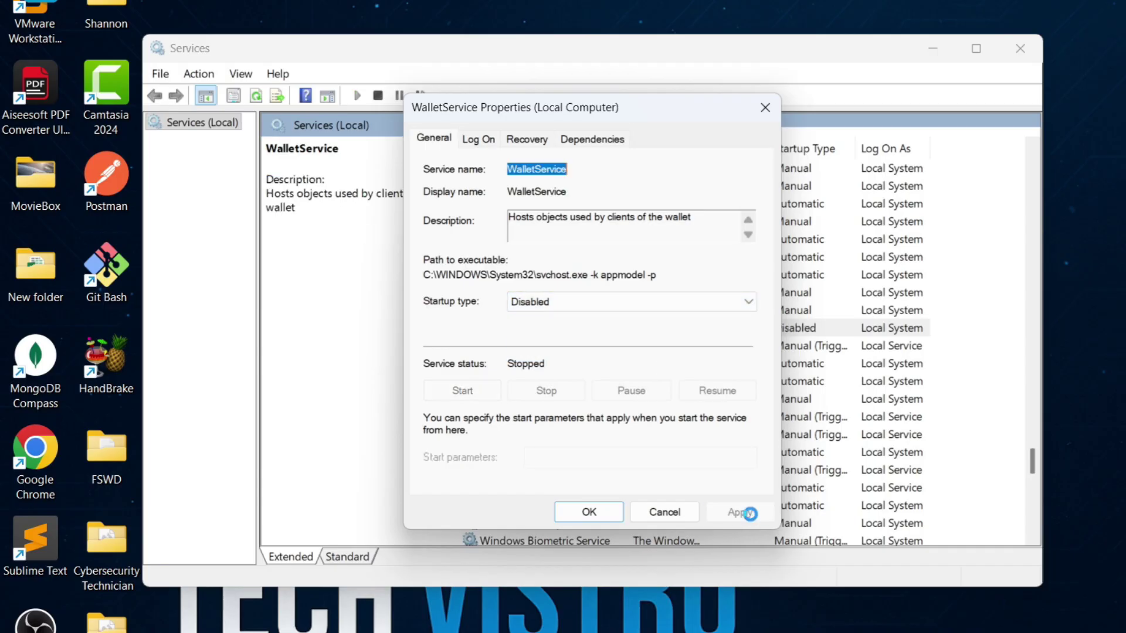
pyautogui.click(581, 514)
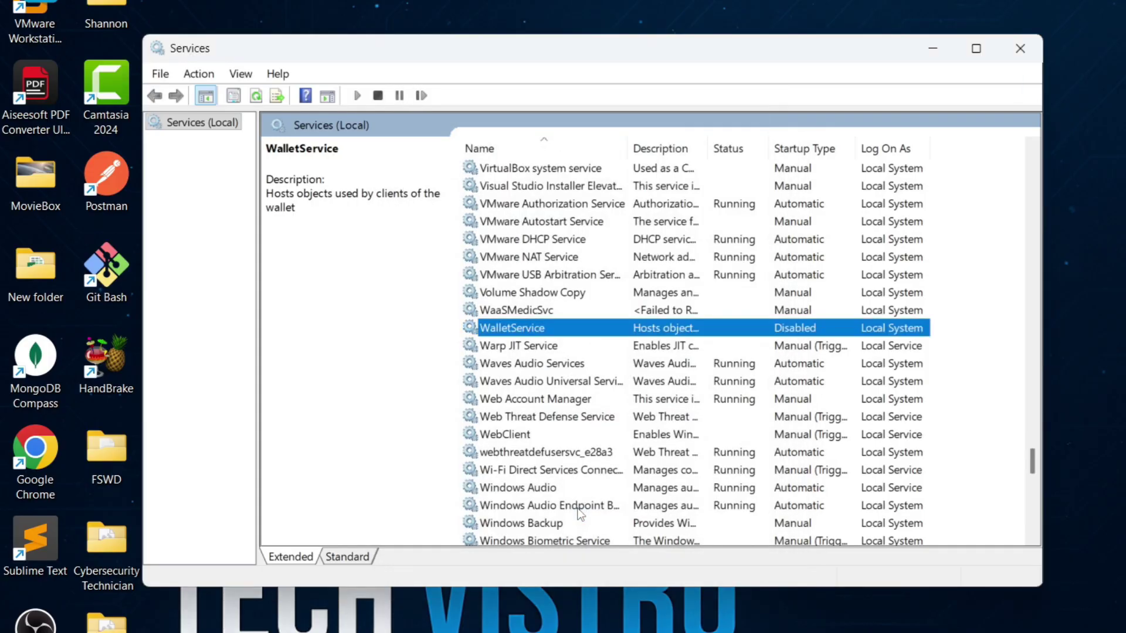
# - Switch Windows Biometric Service's startup type from Manual to Disabled and apply it
pyautogui.scroll(-5, 656, 477)
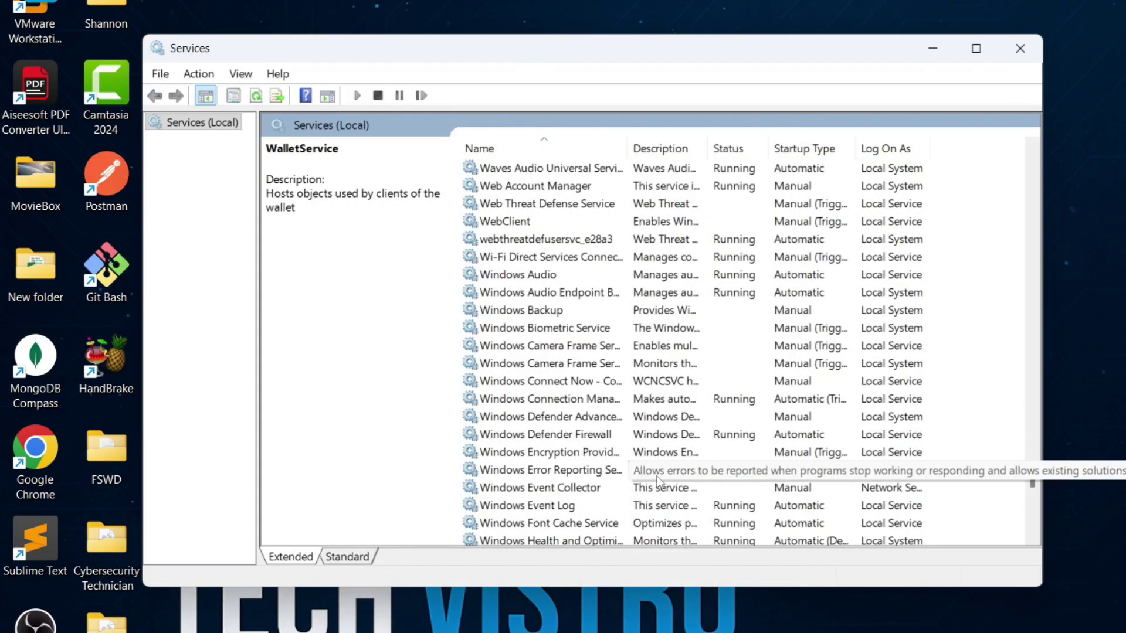
pyautogui.scroll(-1, 657, 476)
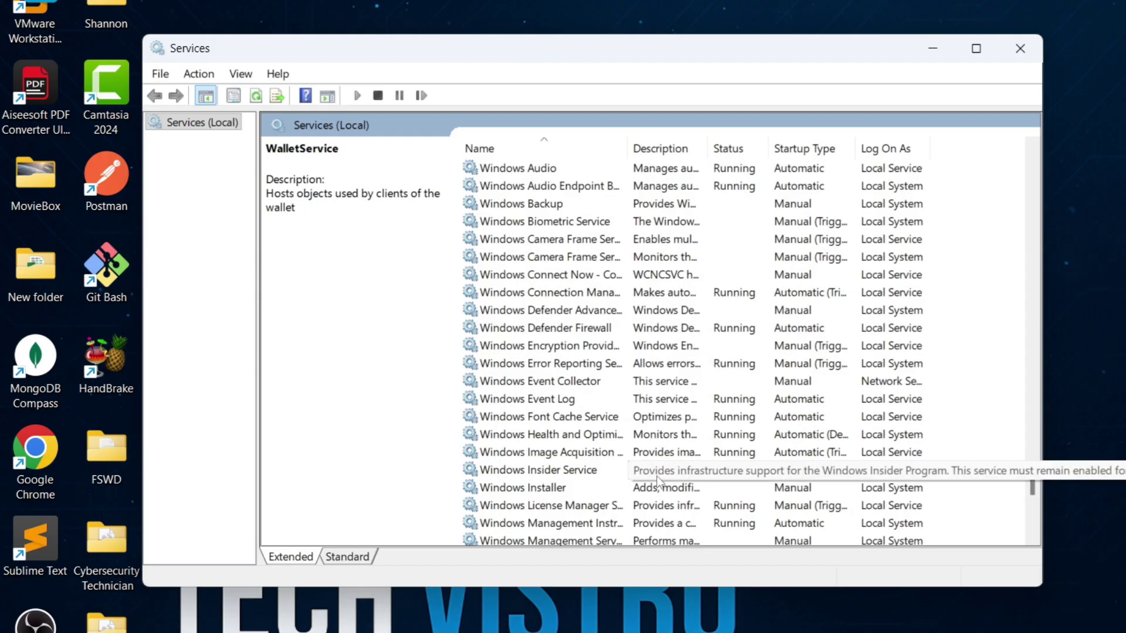
pyautogui.click(561, 223)
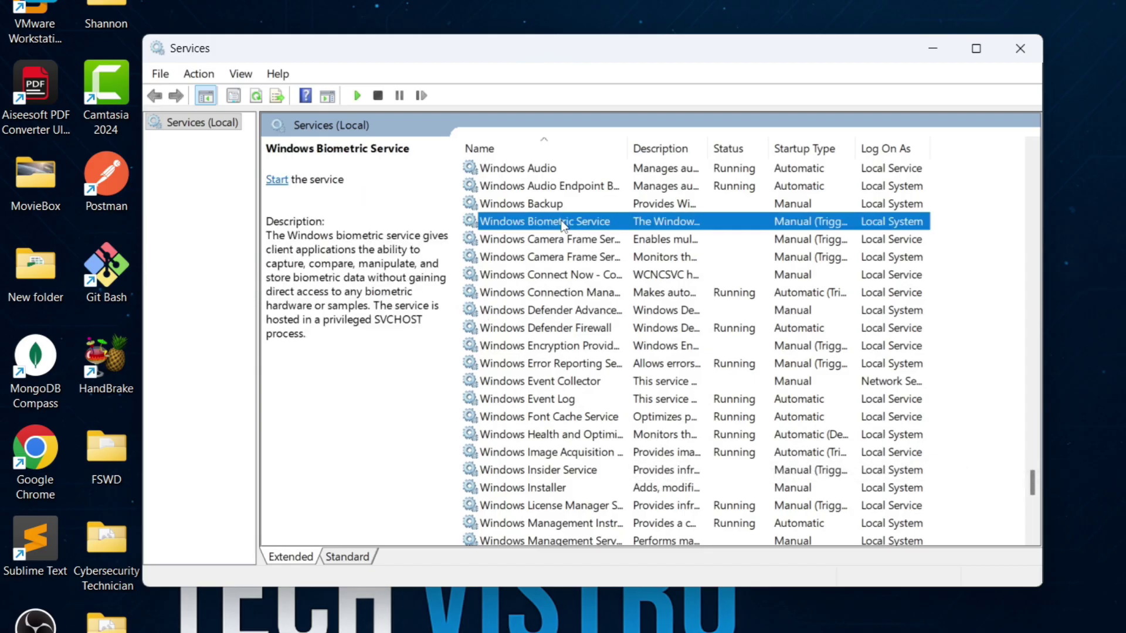
pyautogui.doubleClick(562, 223)
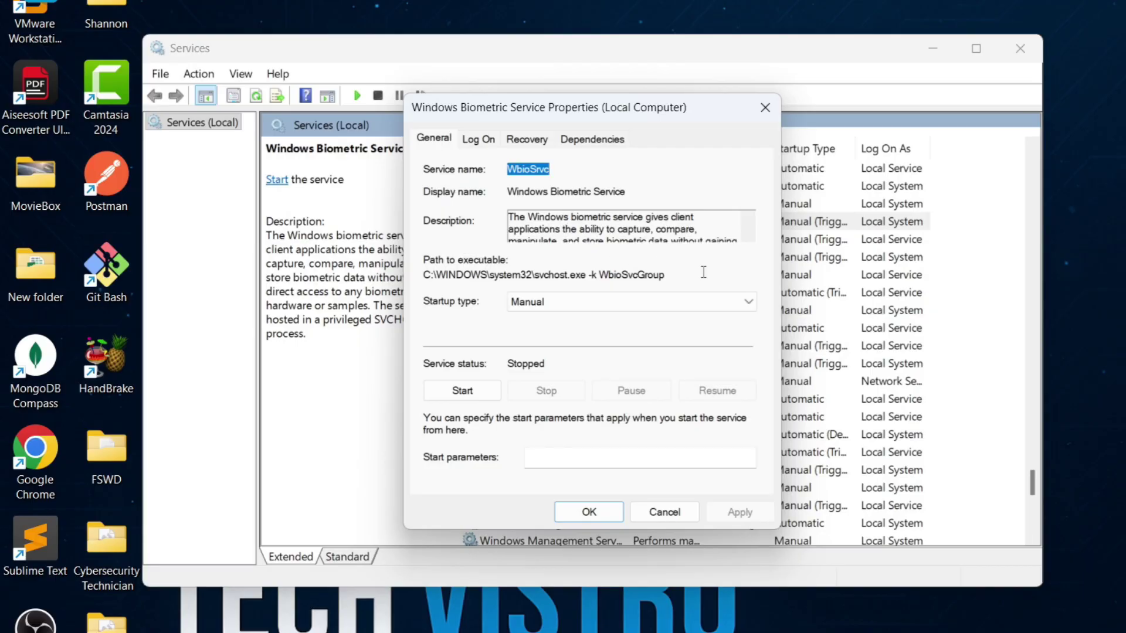
pyautogui.click(749, 303)
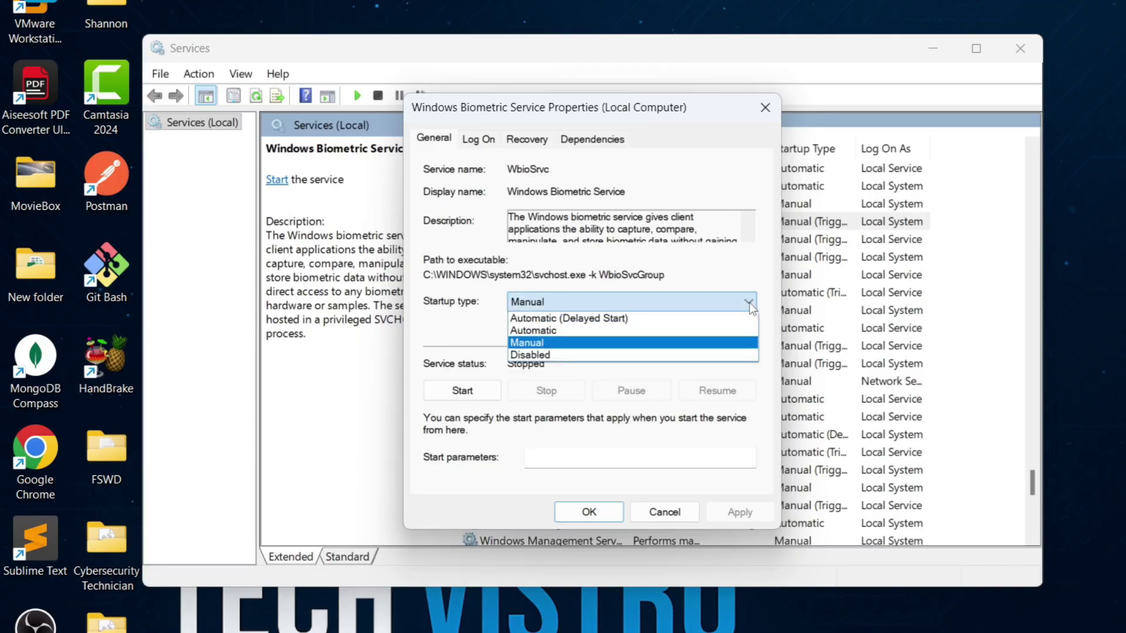
pyautogui.click(698, 355)
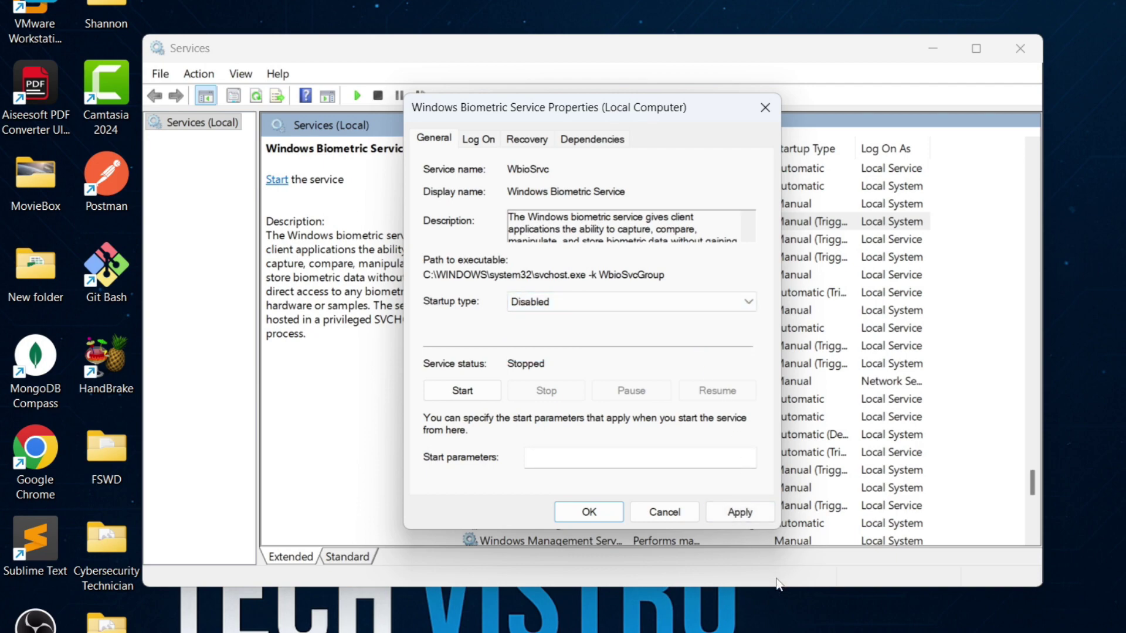
pyautogui.click(740, 513)
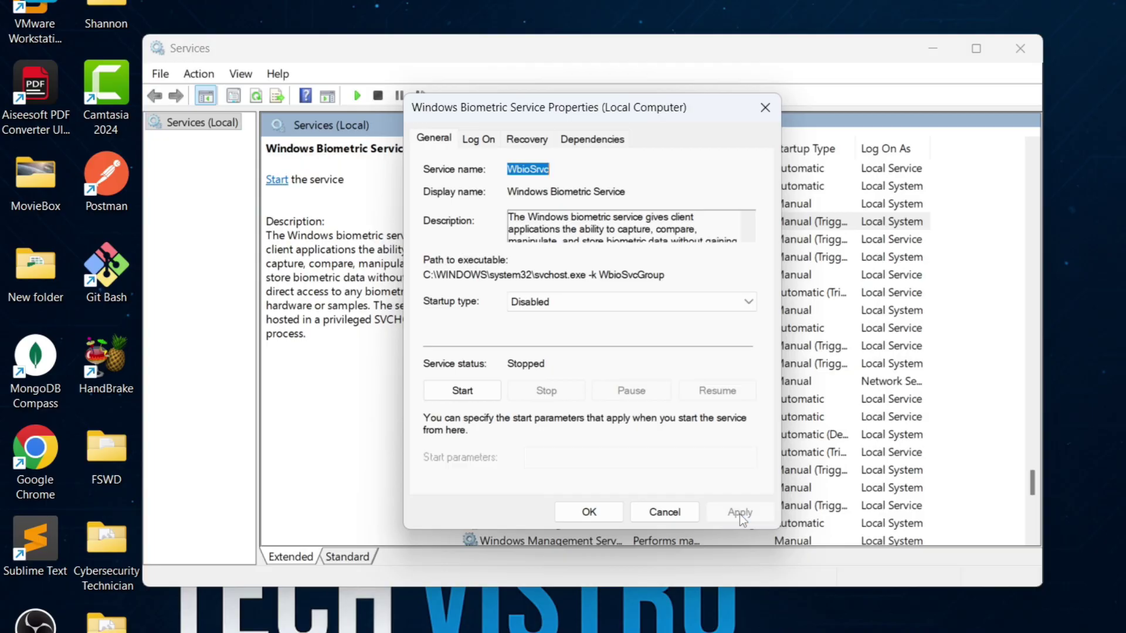
pyautogui.click(589, 512)
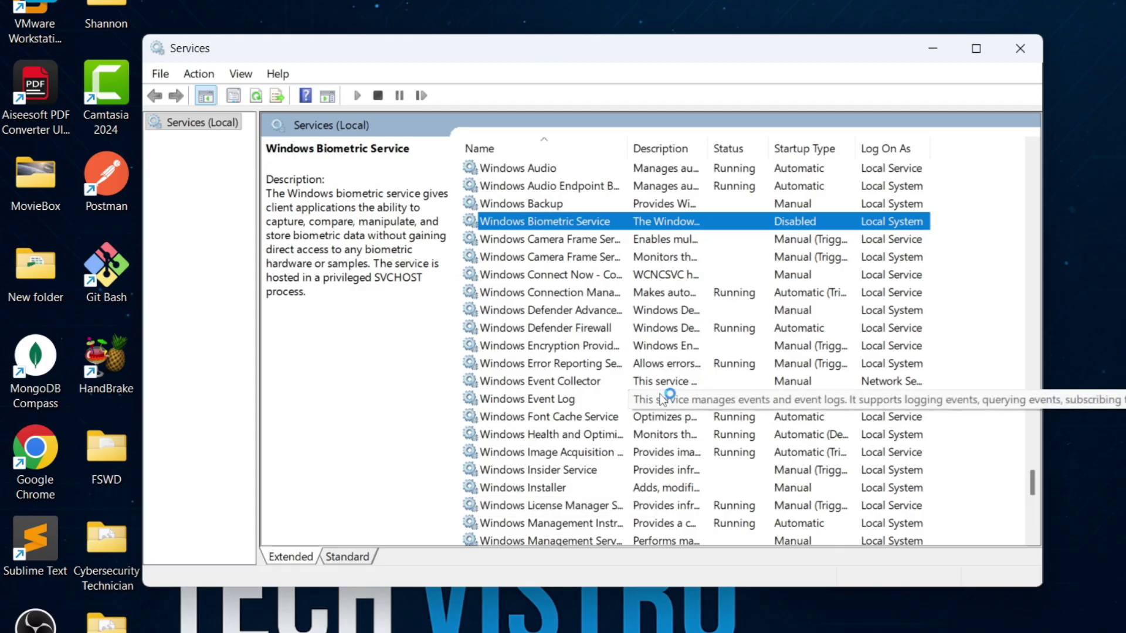
# - Apply Disabled as the Windows Error Reporting Service startup type and confirm
pyautogui.doubleClick(550, 370)
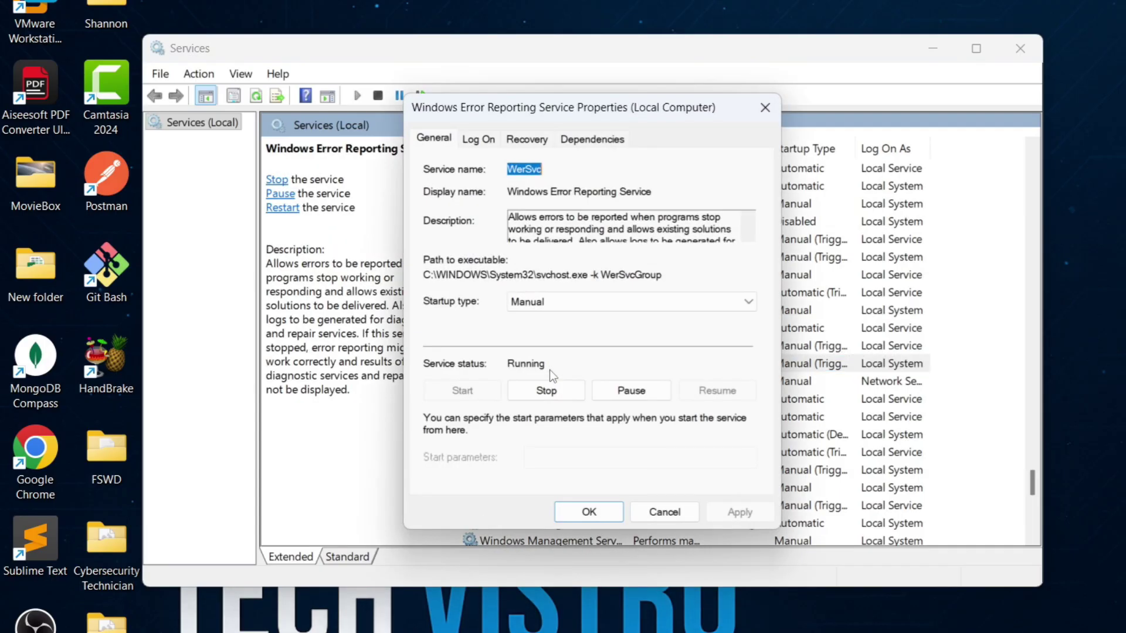
pyautogui.click(751, 307)
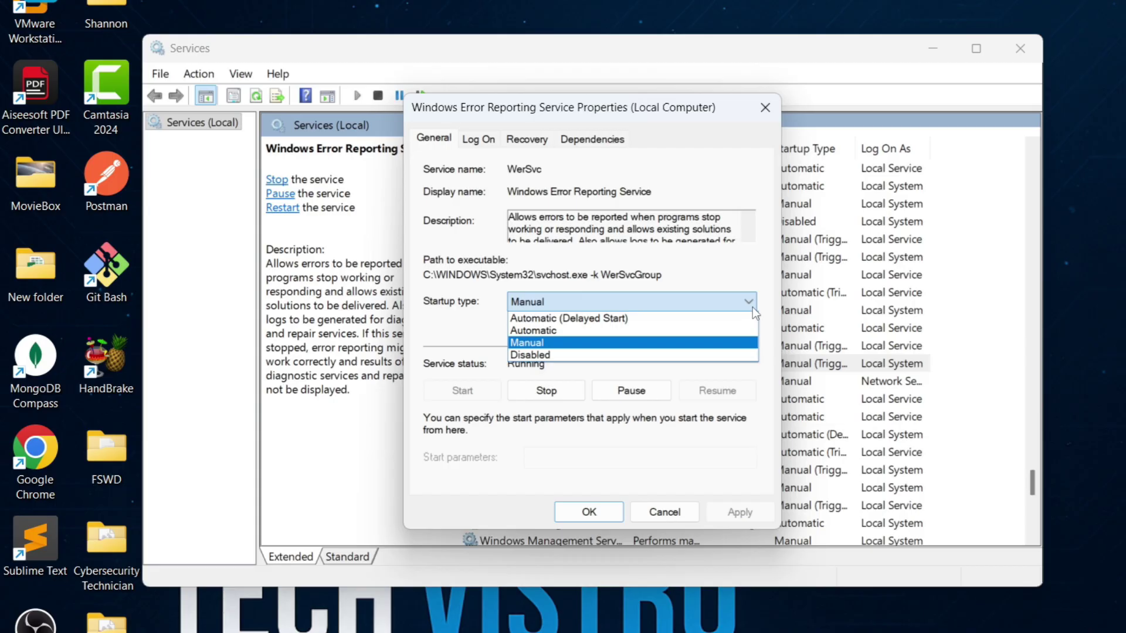
pyautogui.click(684, 356)
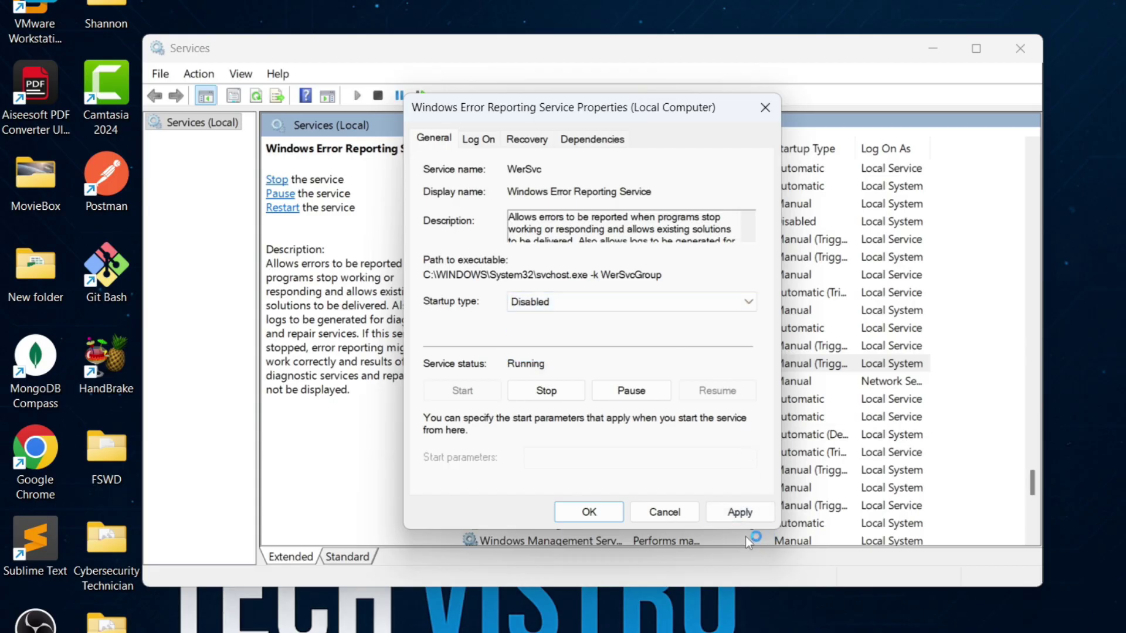
pyautogui.click(743, 514)
pyautogui.click(588, 512)
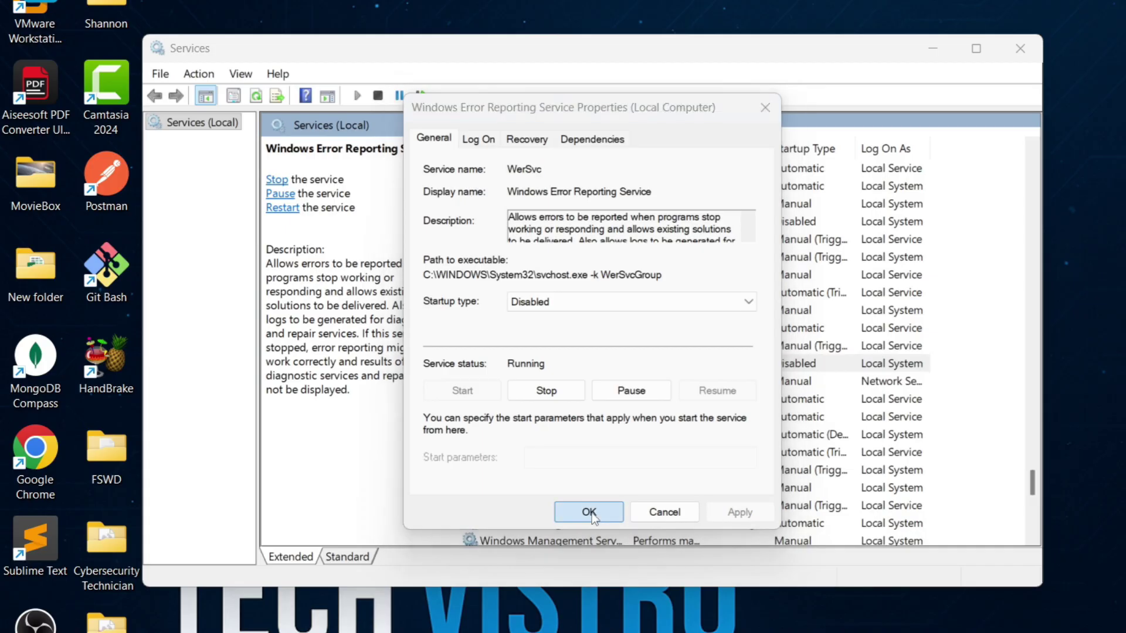
# - Scroll to Work Folders, set its startup type to Disabled, and apply it
pyautogui.scroll(-2, 677, 443)
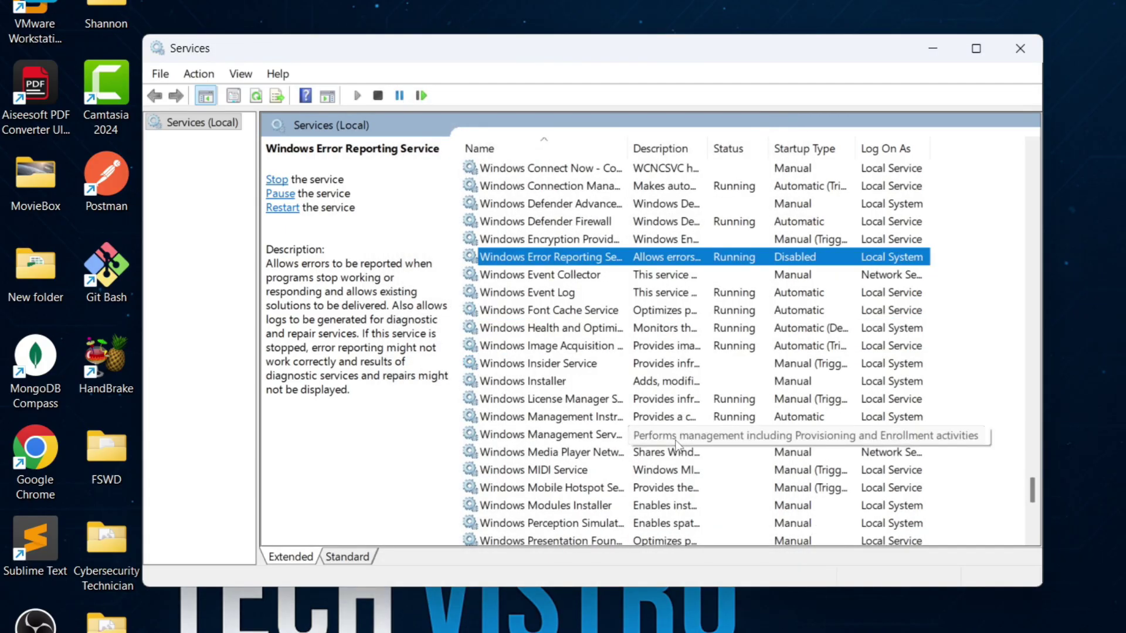
pyautogui.scroll(-3, 627, 439)
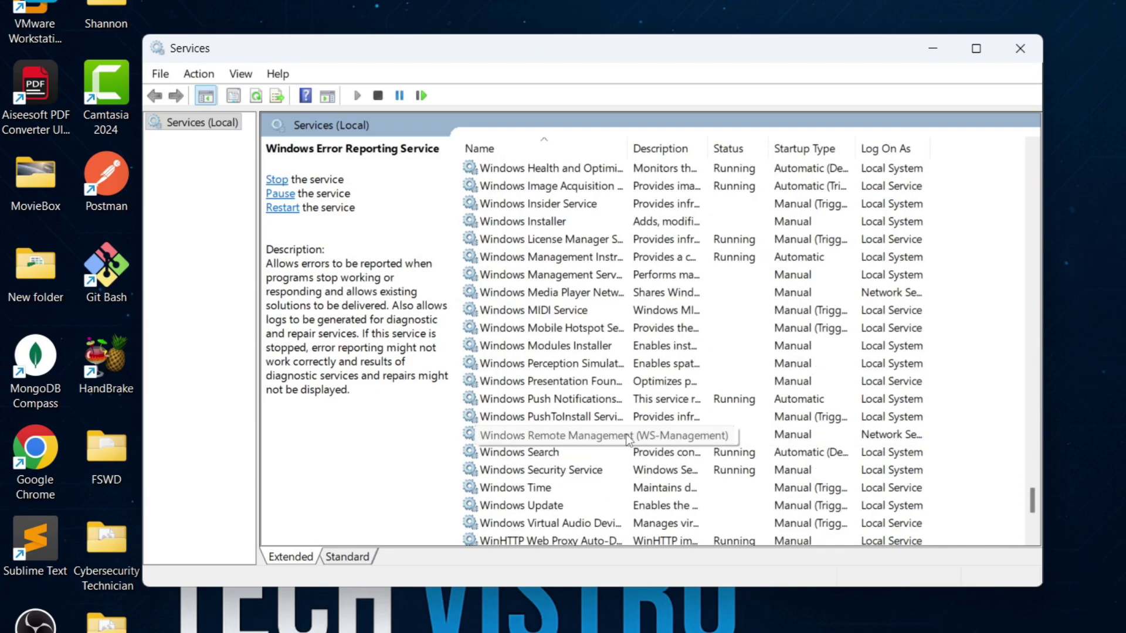
pyautogui.scroll(-5, 628, 439)
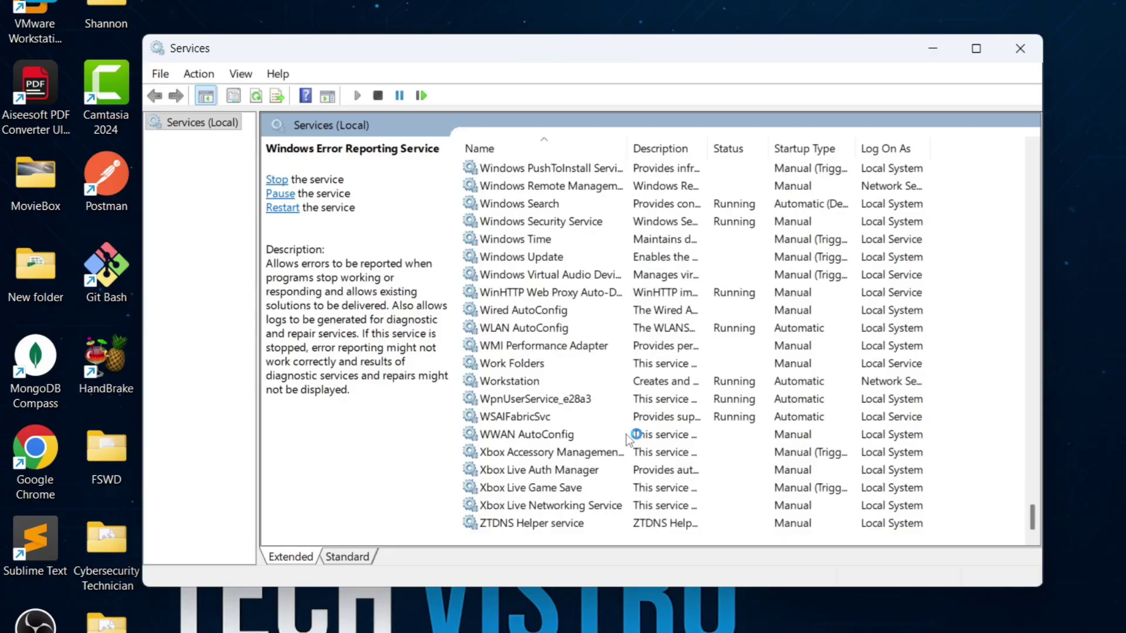
pyautogui.doubleClick(510, 364)
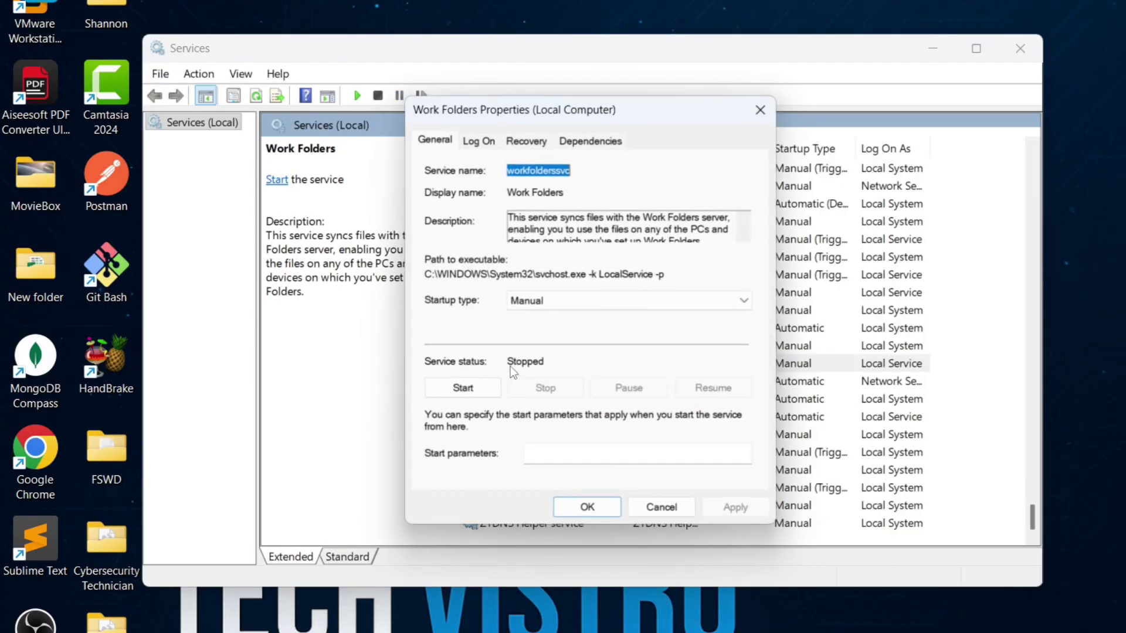
pyautogui.click(754, 298)
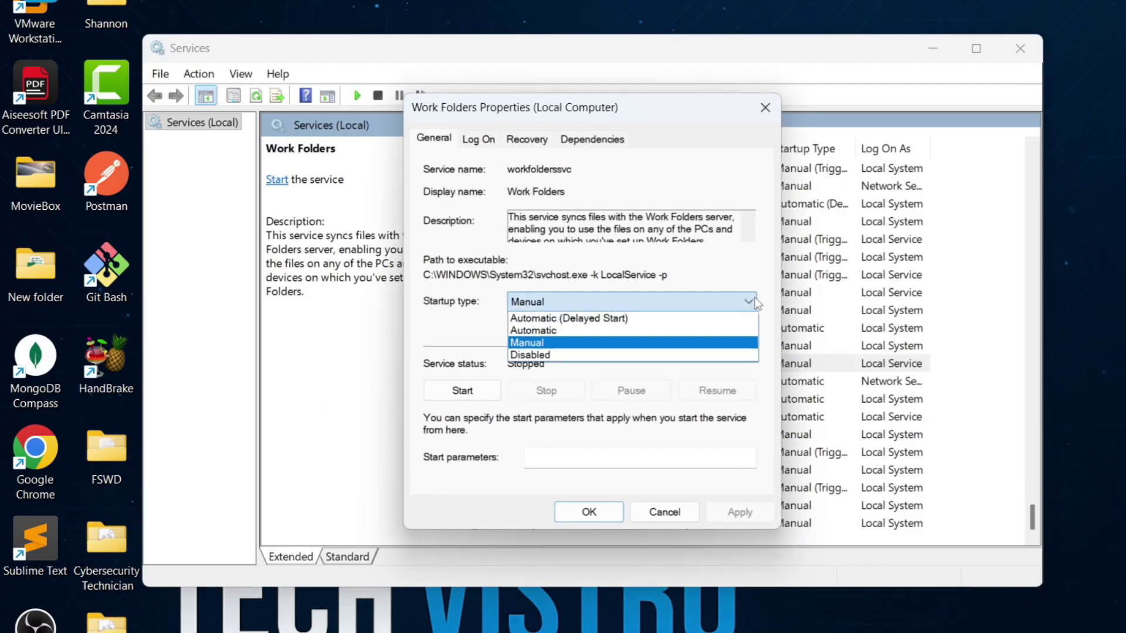
pyautogui.click(677, 353)
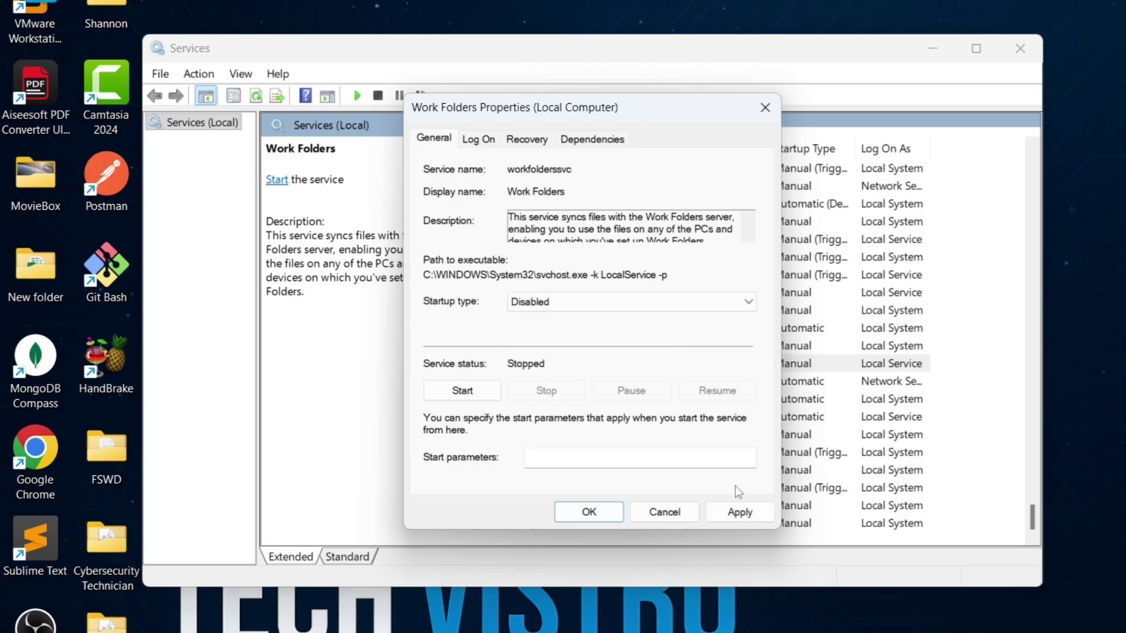
pyautogui.click(737, 513)
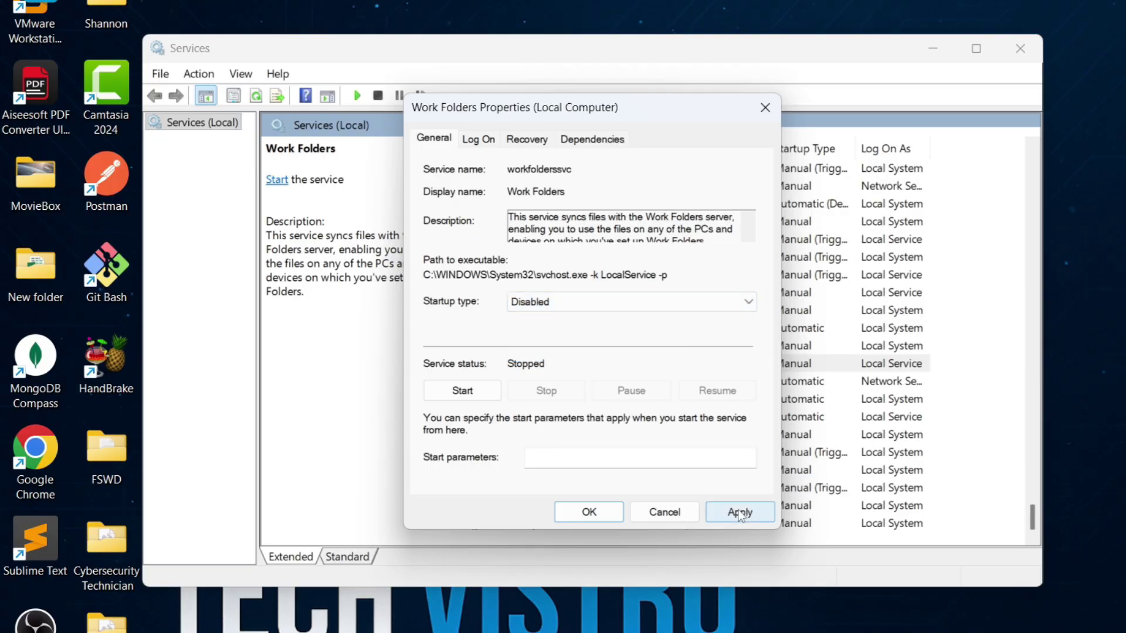
pyautogui.click(588, 511)
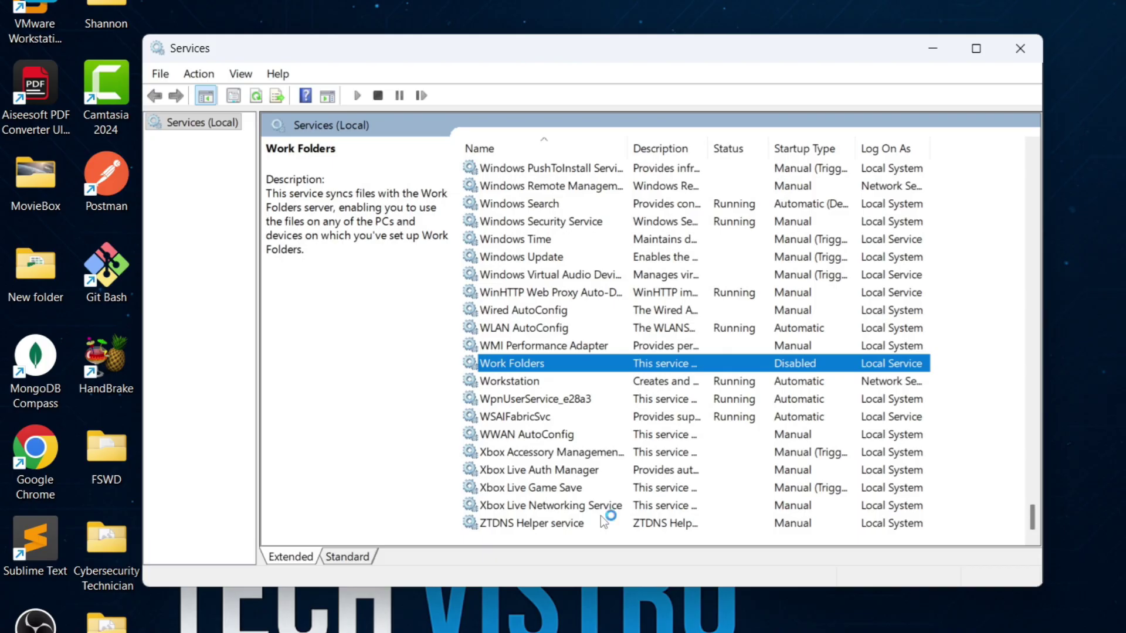
pyautogui.click(530, 452)
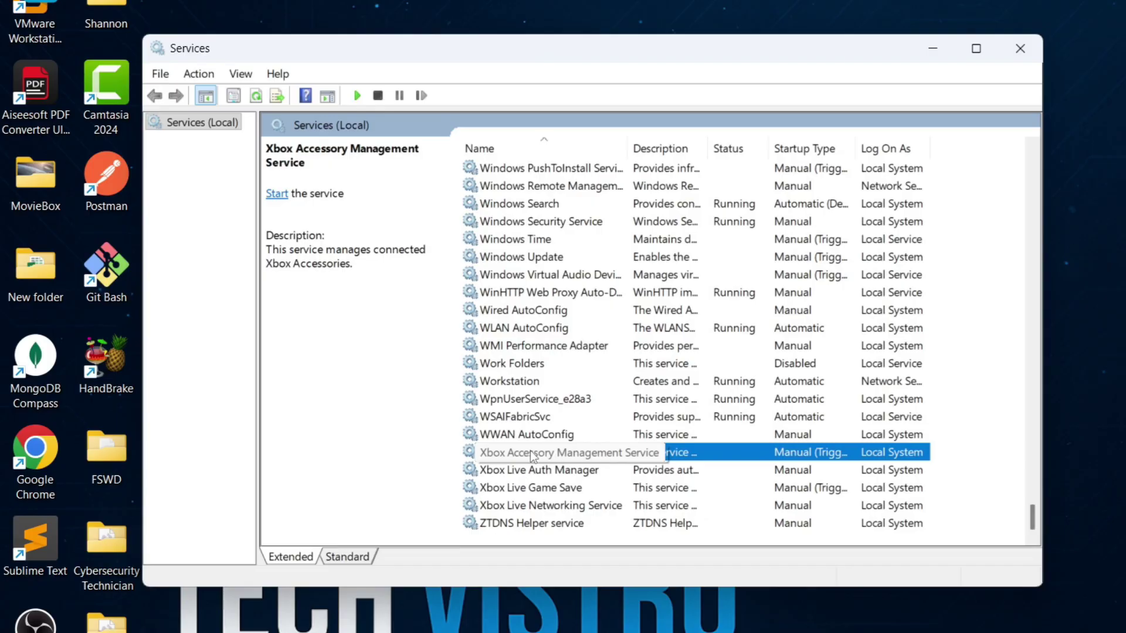
# - Set Xbox Accessory Management Service's startup type to Disabled and apply it
pyautogui.doubleClick(530, 452)
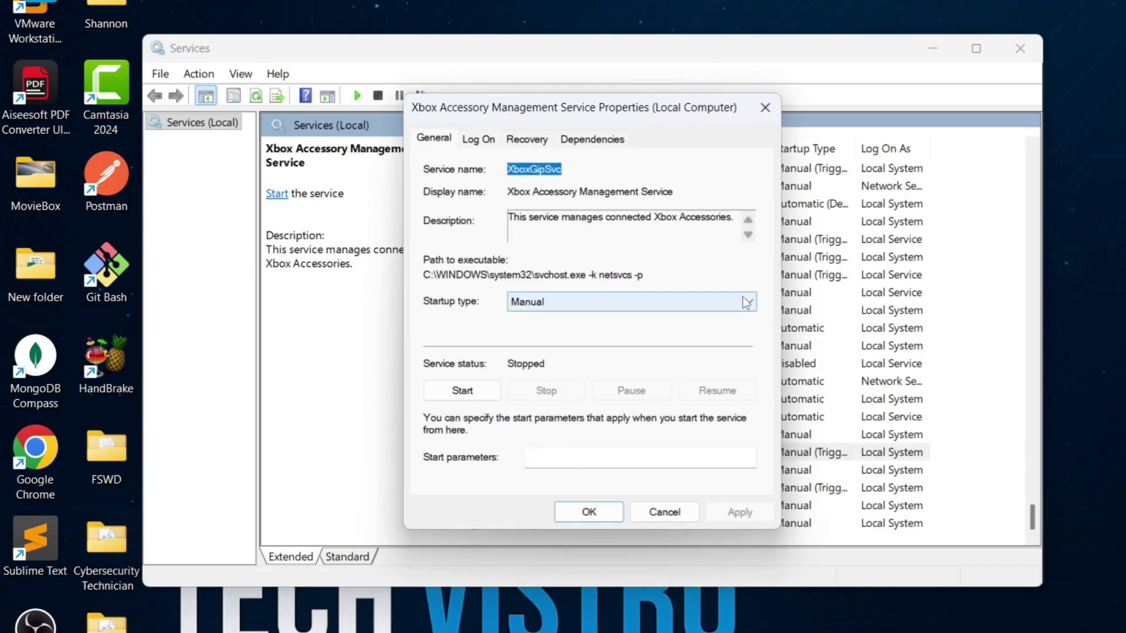
pyautogui.click(709, 302)
pyautogui.click(670, 354)
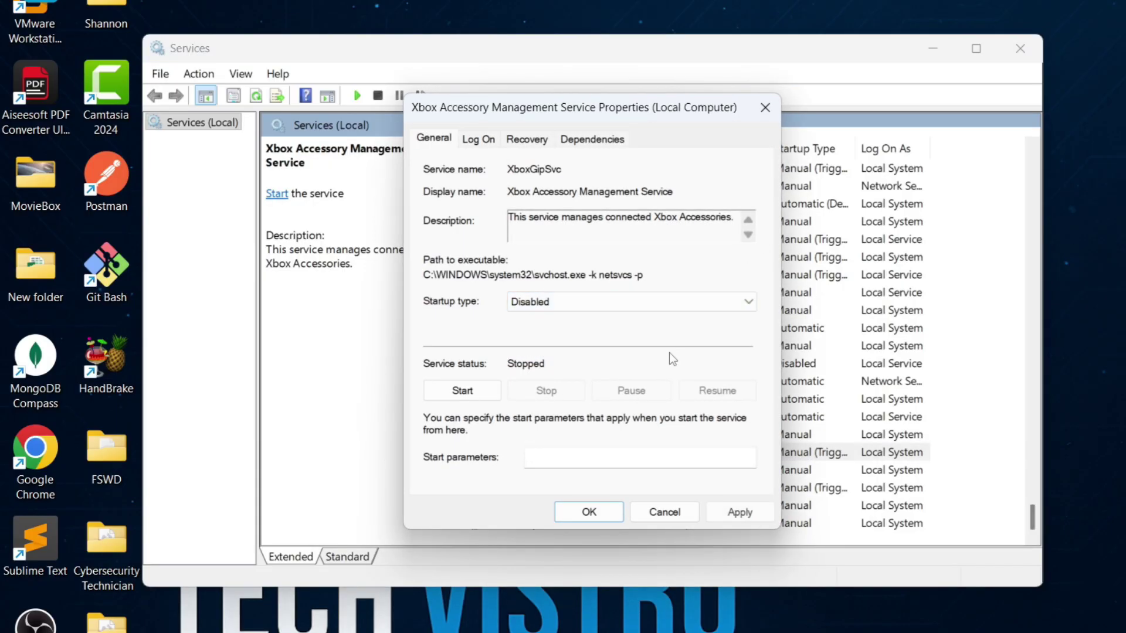
pyautogui.click(748, 516)
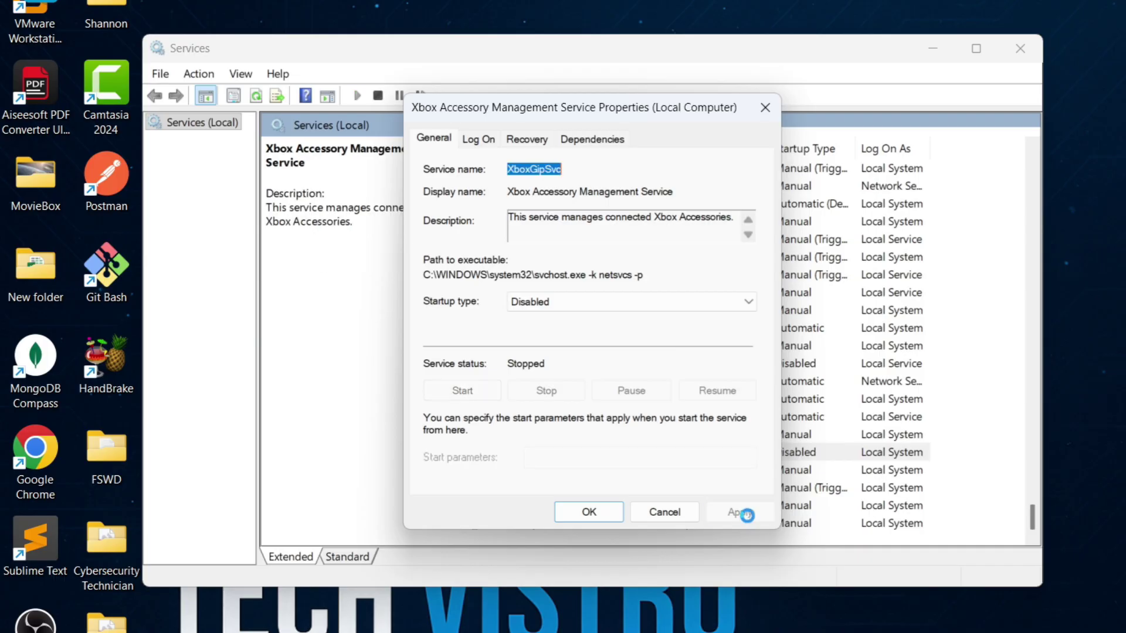
pyautogui.click(589, 512)
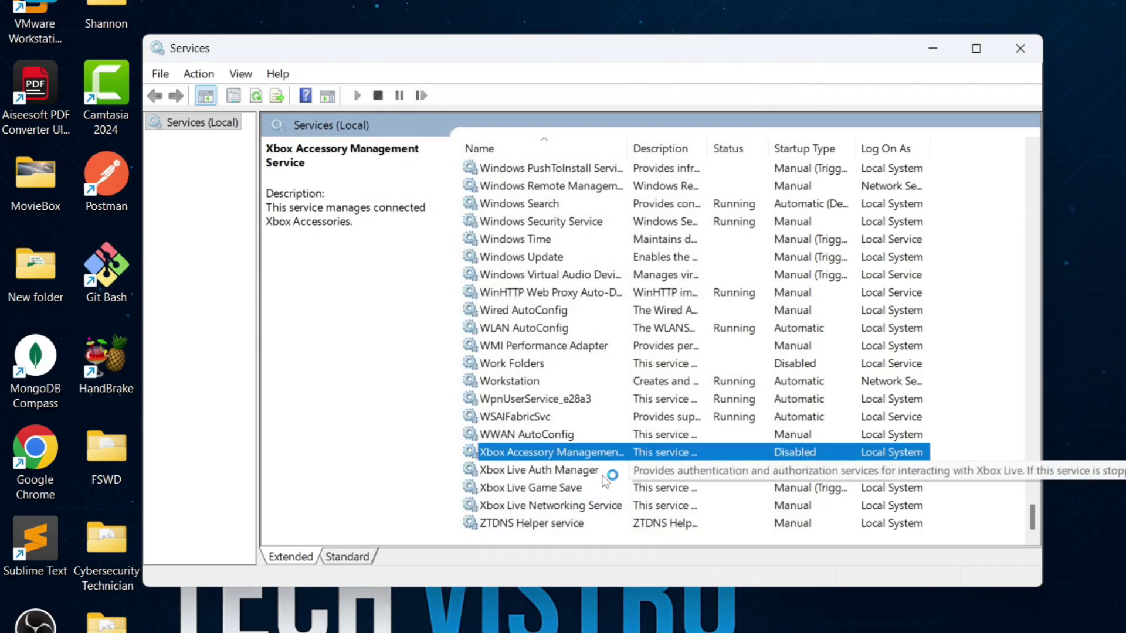
# - Set Xbox Live Auth Manager's startup type to Disabled and apply it
pyautogui.click(587, 470)
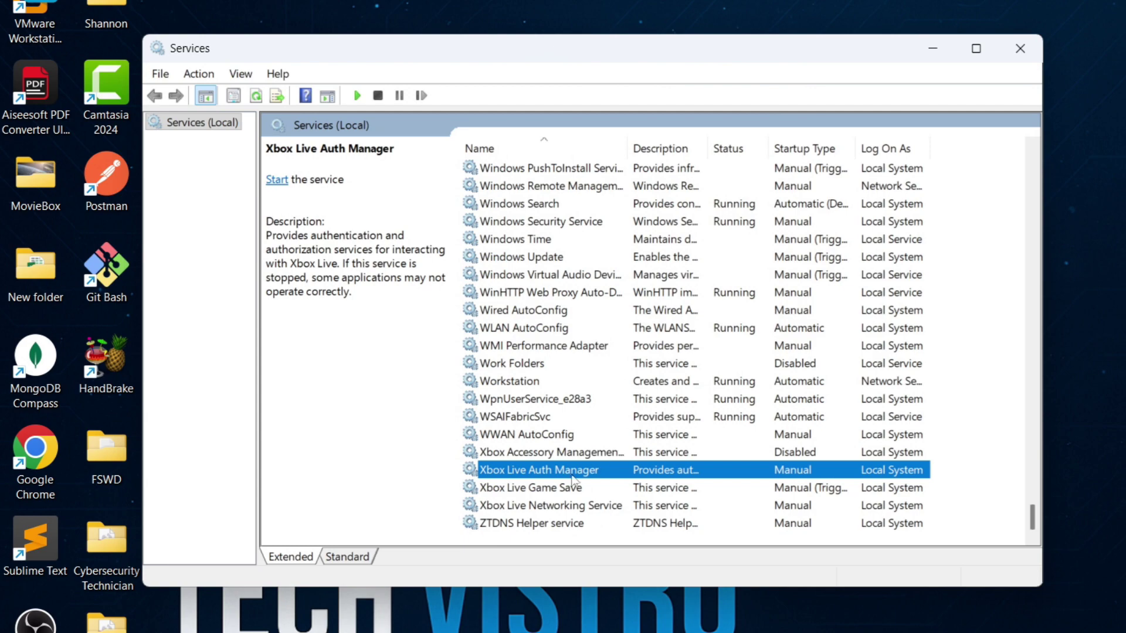
pyautogui.doubleClick(571, 473)
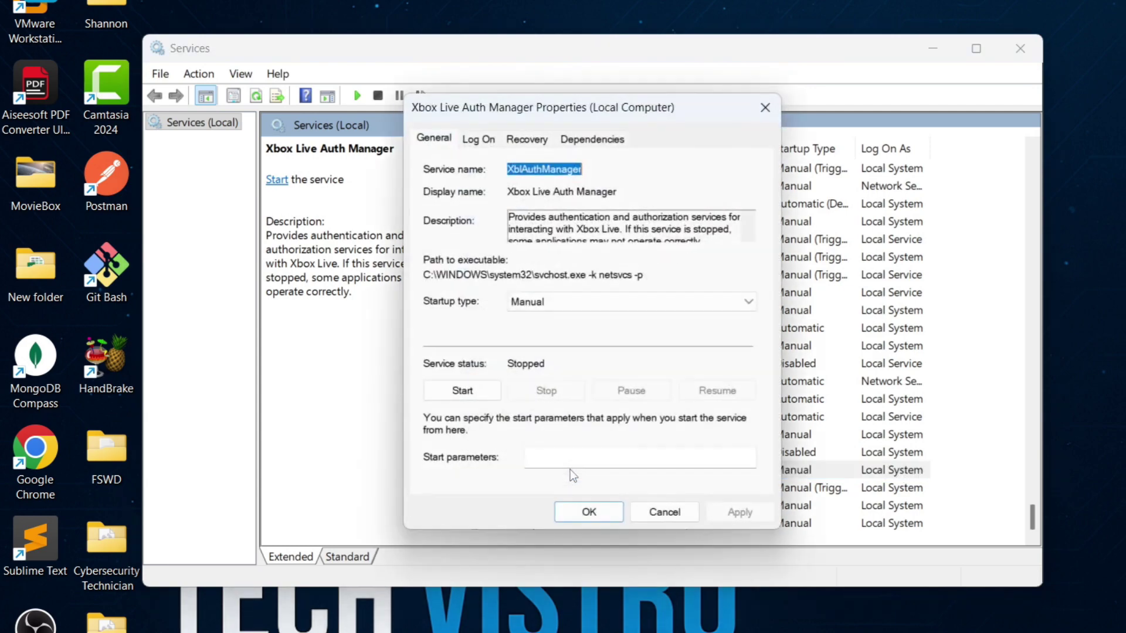
pyautogui.click(749, 300)
pyautogui.click(641, 355)
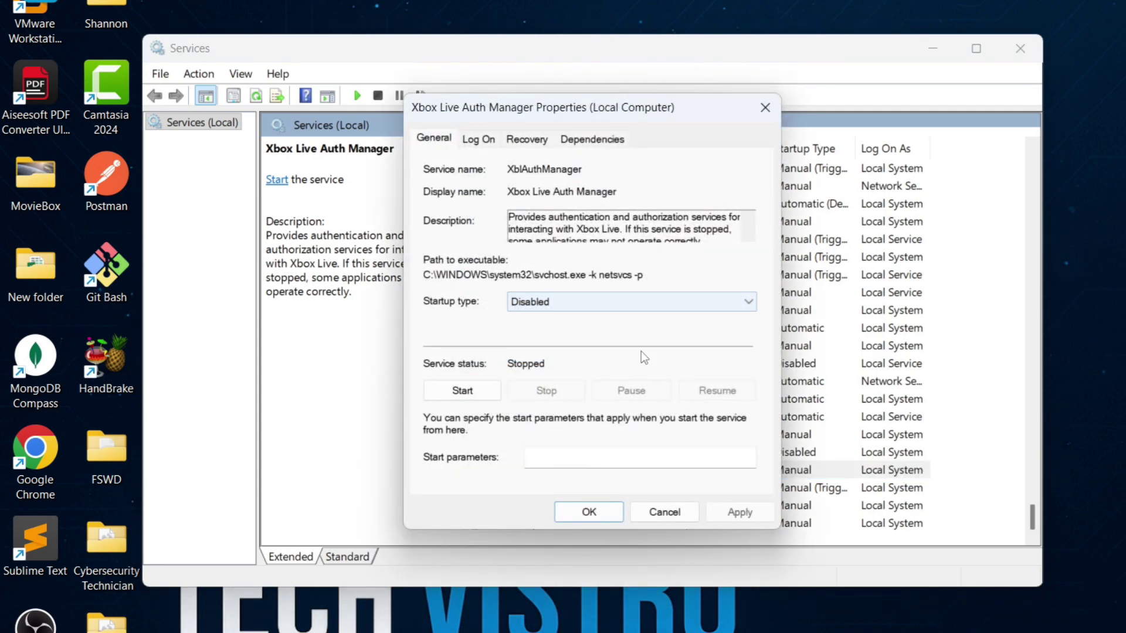
pyautogui.click(740, 512)
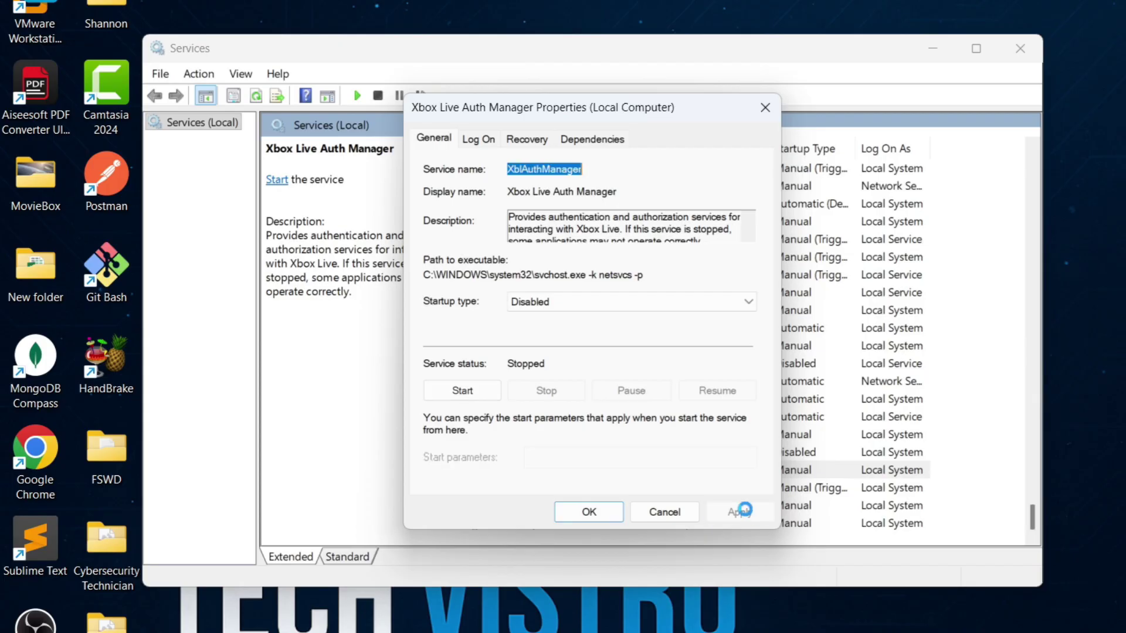
pyautogui.click(610, 515)
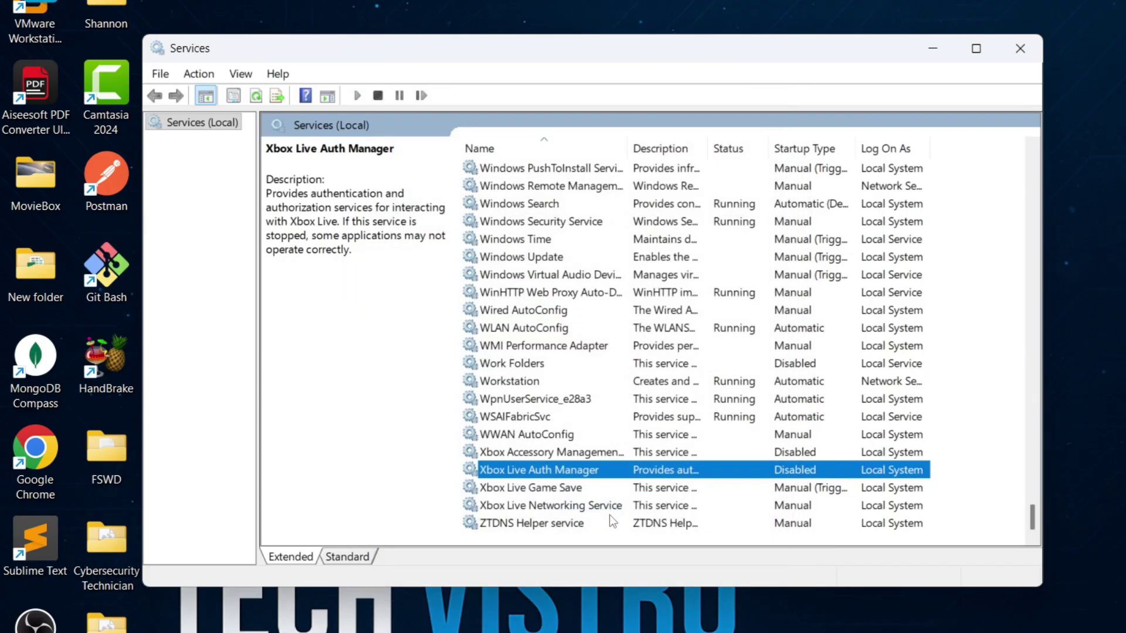
# - Set Xbox Live Game Save's startup type to Disabled and apply it
pyautogui.doubleClick(548, 492)
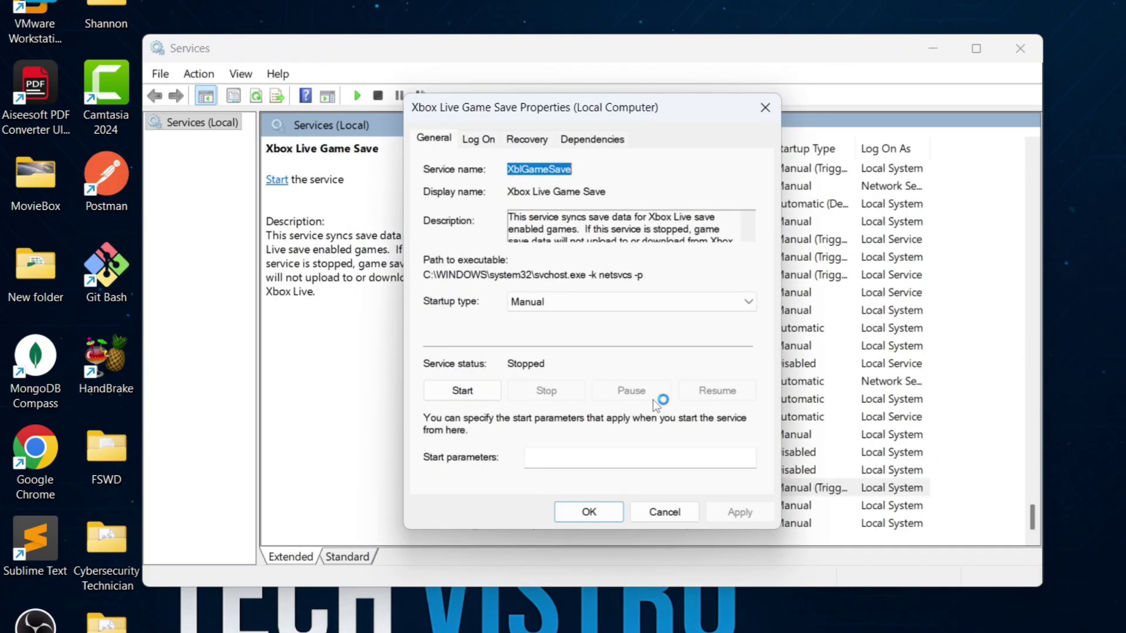
pyautogui.click(750, 302)
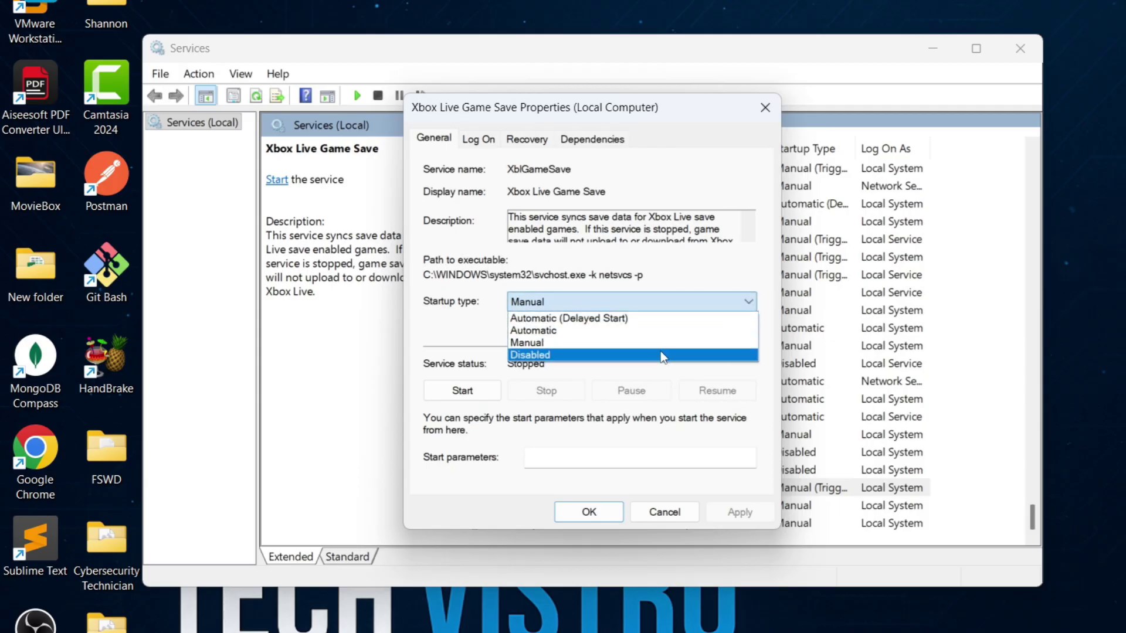
pyautogui.click(660, 354)
pyautogui.click(739, 512)
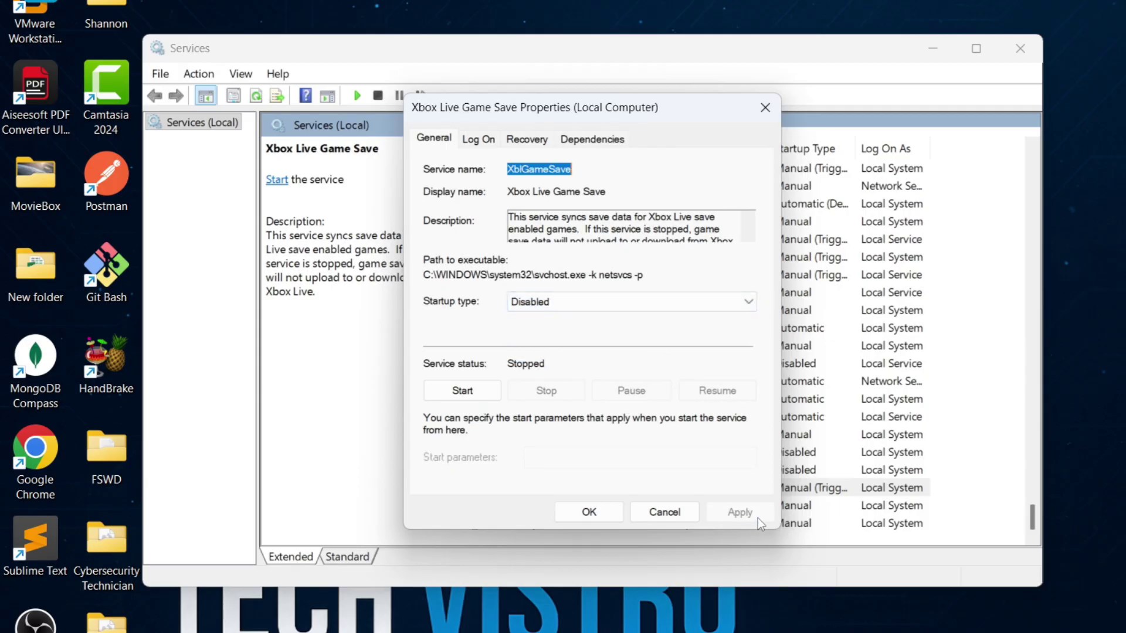
pyautogui.click(601, 516)
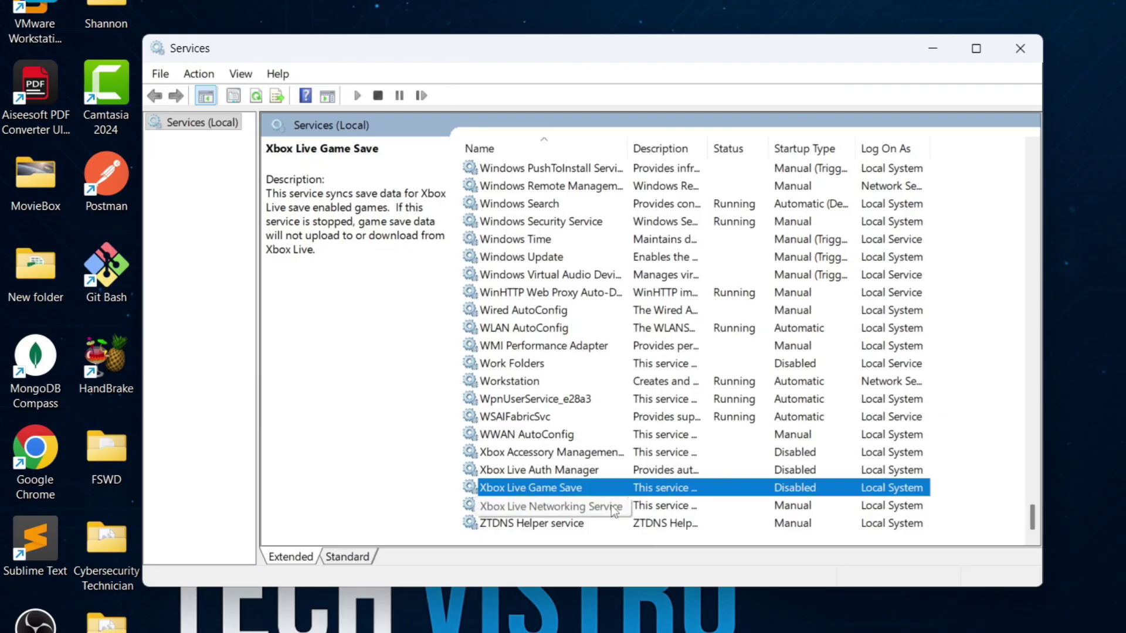
# - Set Xbox Live Networking Service's startup type to Disabled and apply it
pyautogui.doubleClick(607, 504)
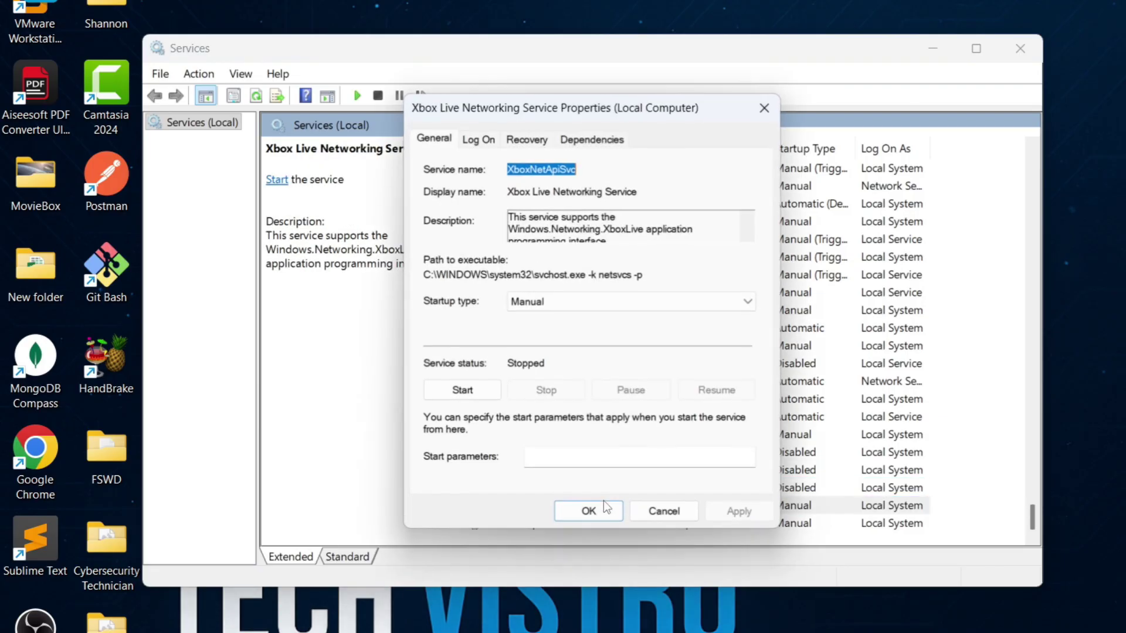
pyautogui.click(752, 296)
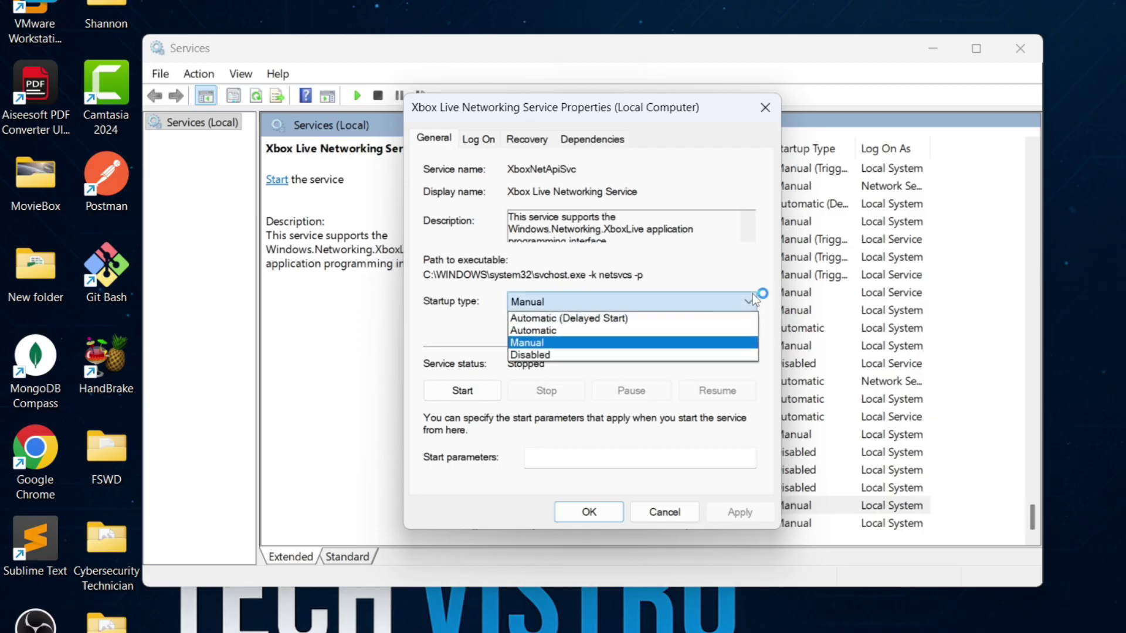
pyautogui.click(609, 355)
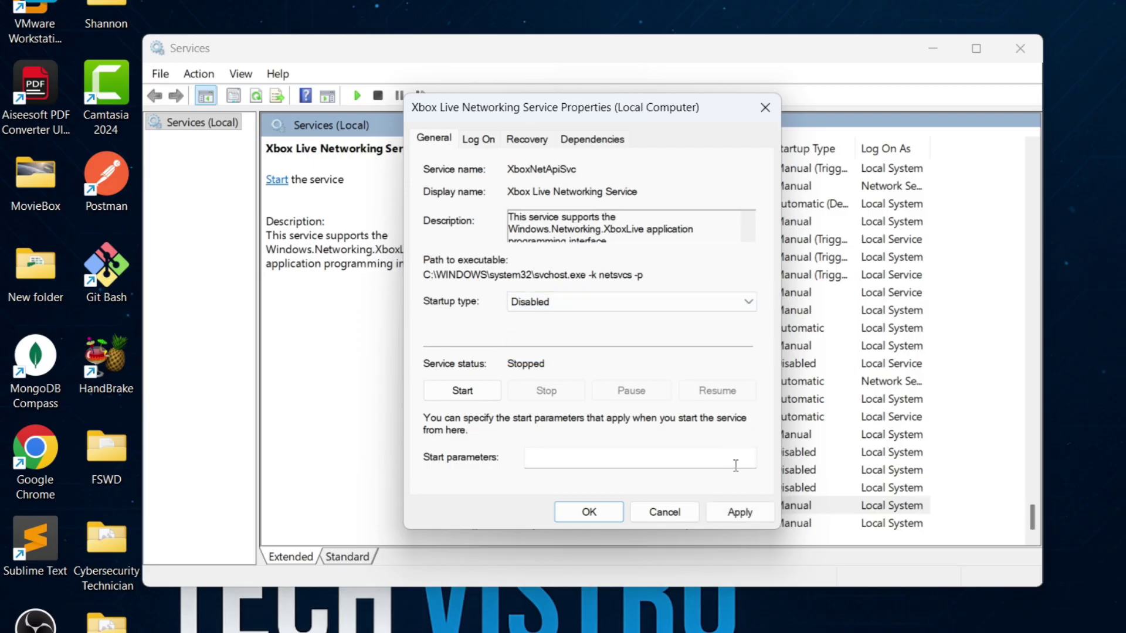
pyautogui.click(740, 512)
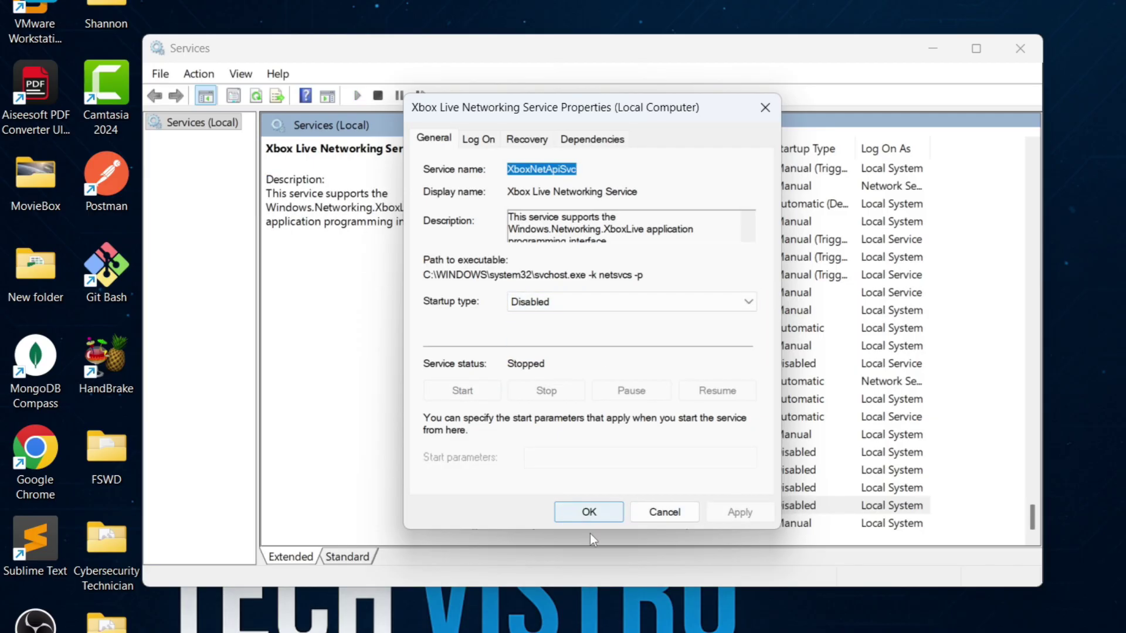
pyautogui.click(590, 514)
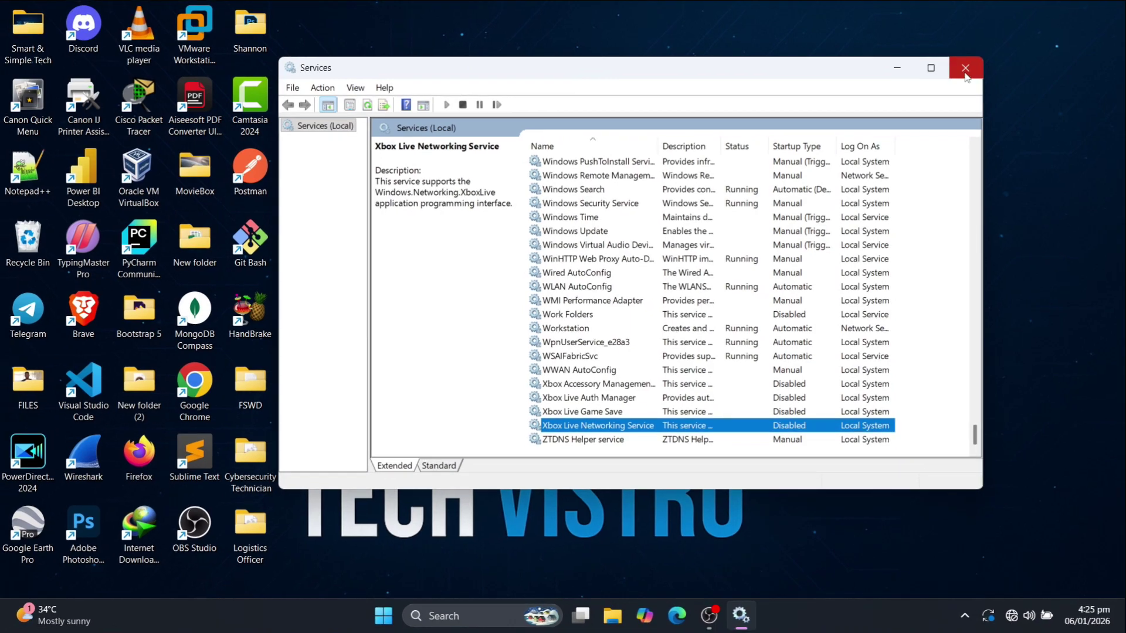
# - Close Services, search Windows for 'task manager', and launch Task Manager from the results
pyautogui.click(965, 69)
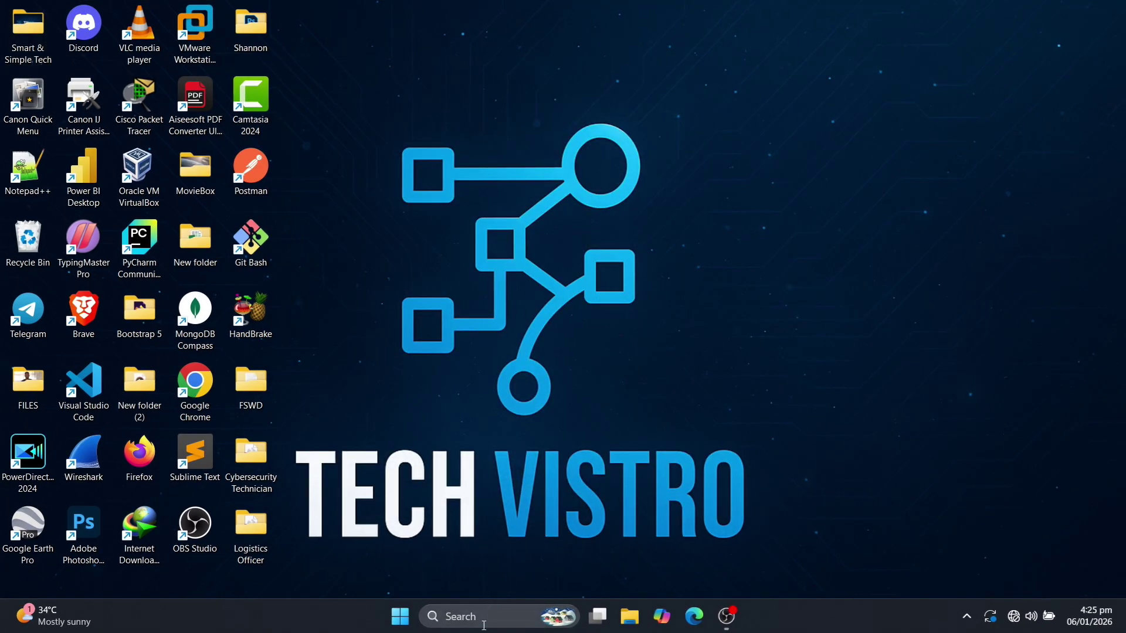
pyautogui.click(483, 625)
pyautogui.write('tasl')
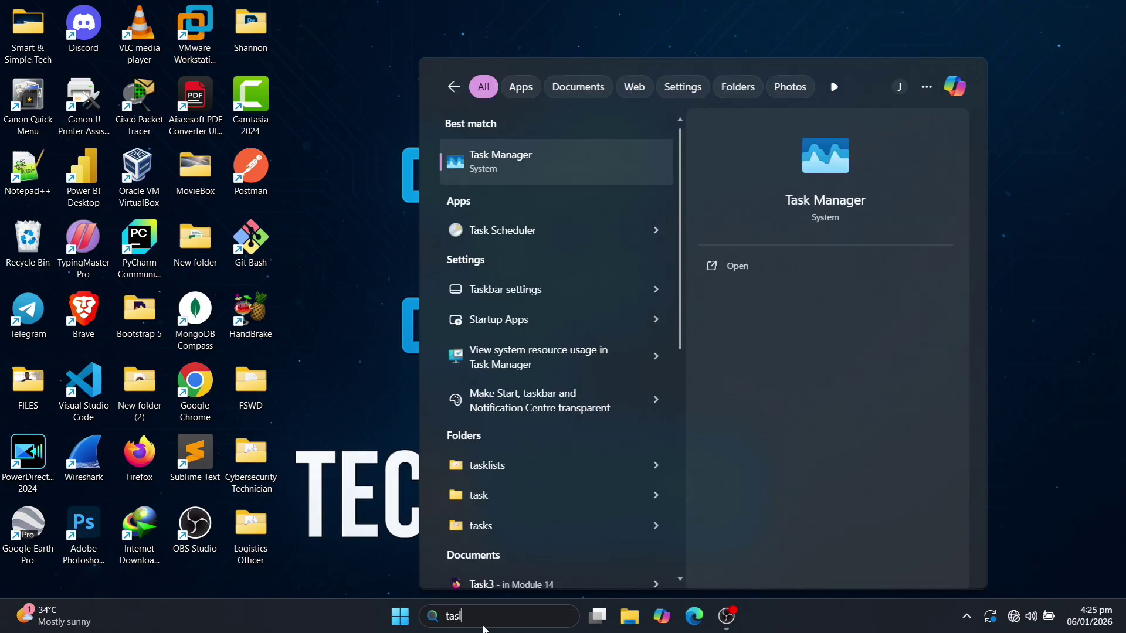
pyautogui.press('BackSpace')
pyautogui.write('k manager')
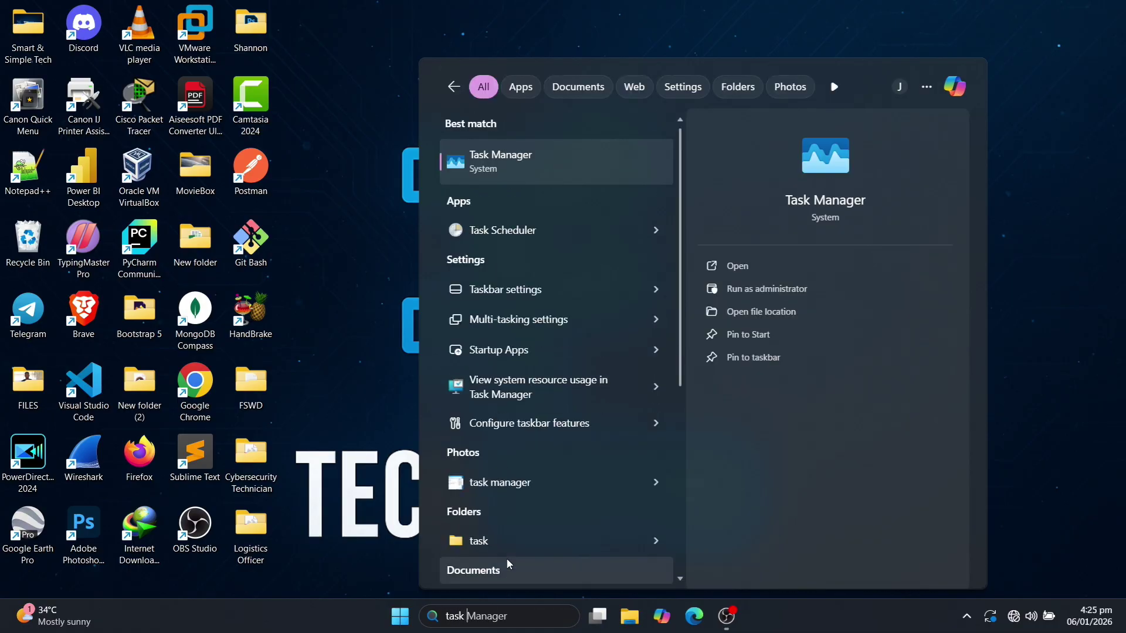
pyautogui.press('Left')
pyautogui.press('Left')
pyautogui.press('Right')
pyautogui.press('Right')
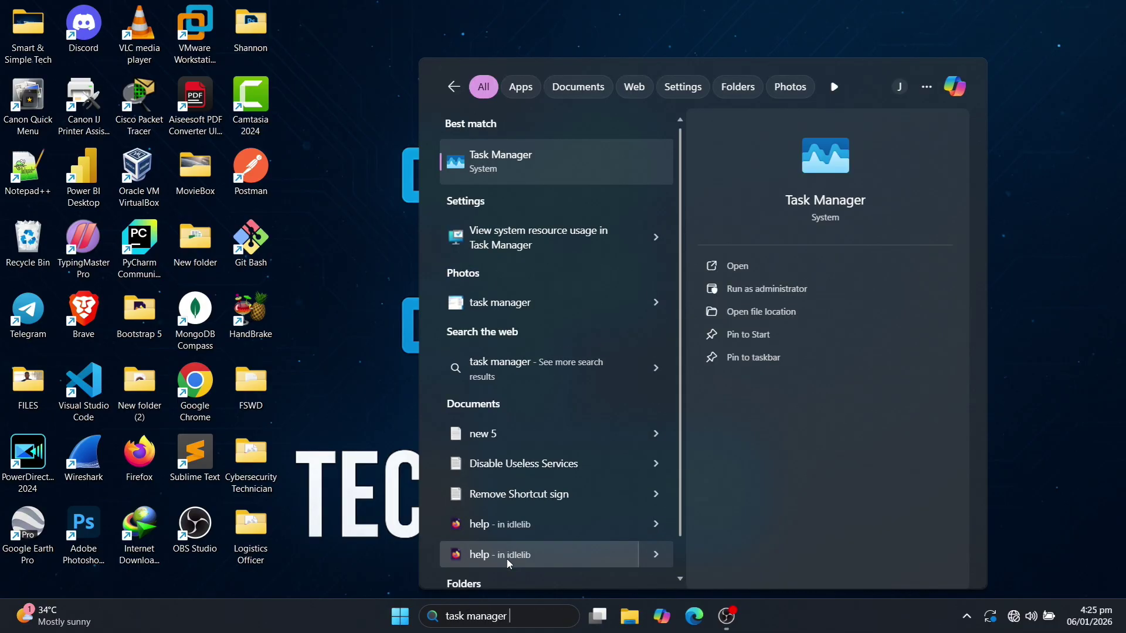
pyautogui.click(740, 267)
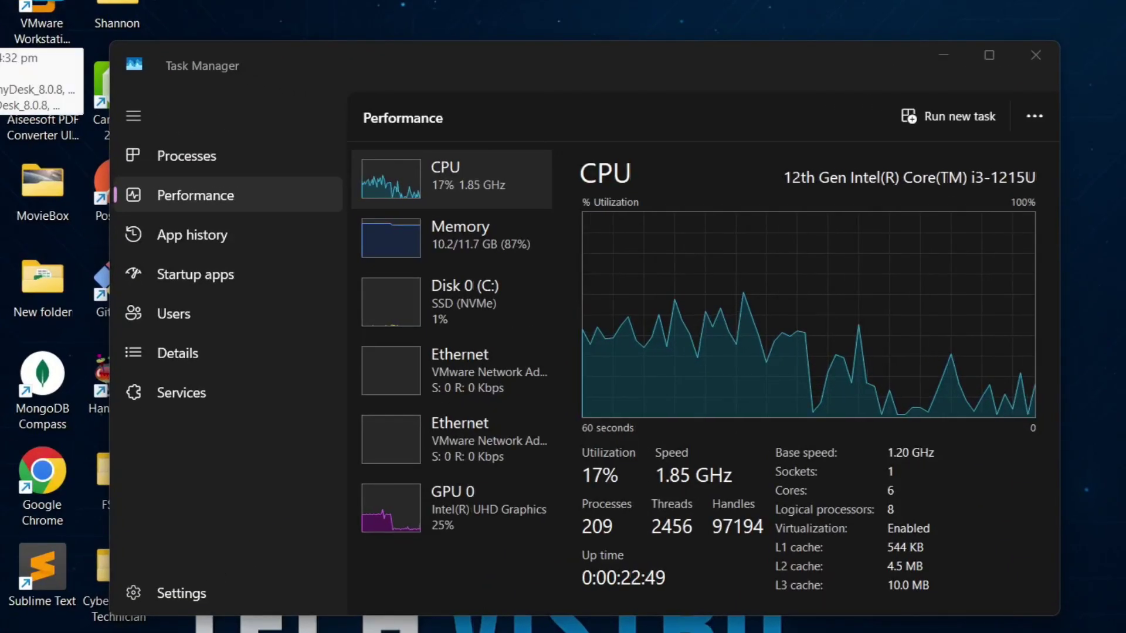